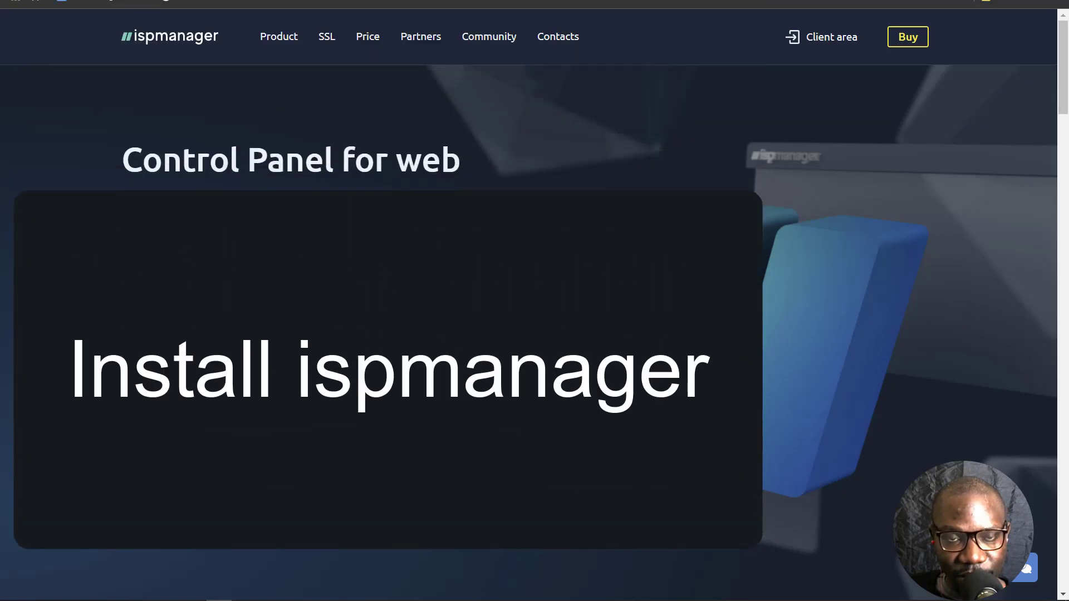
- Look through the Types of licenses, Server requirements and Installation guide articles
{"action": "left_click", "coordinate": [133, 3]}
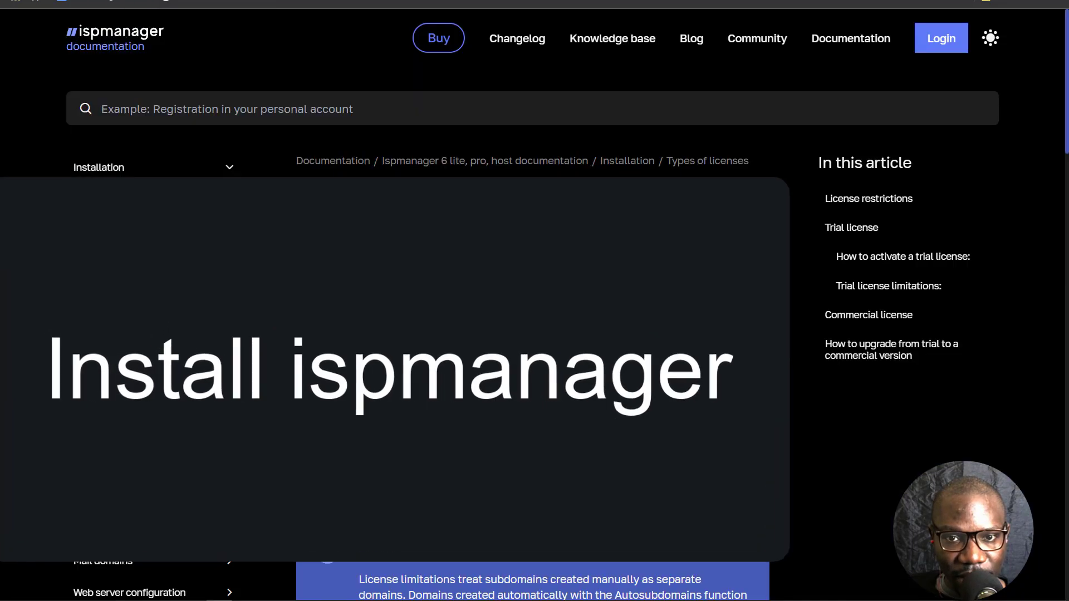
{"action": "left_click", "coordinate": [125, 198]}
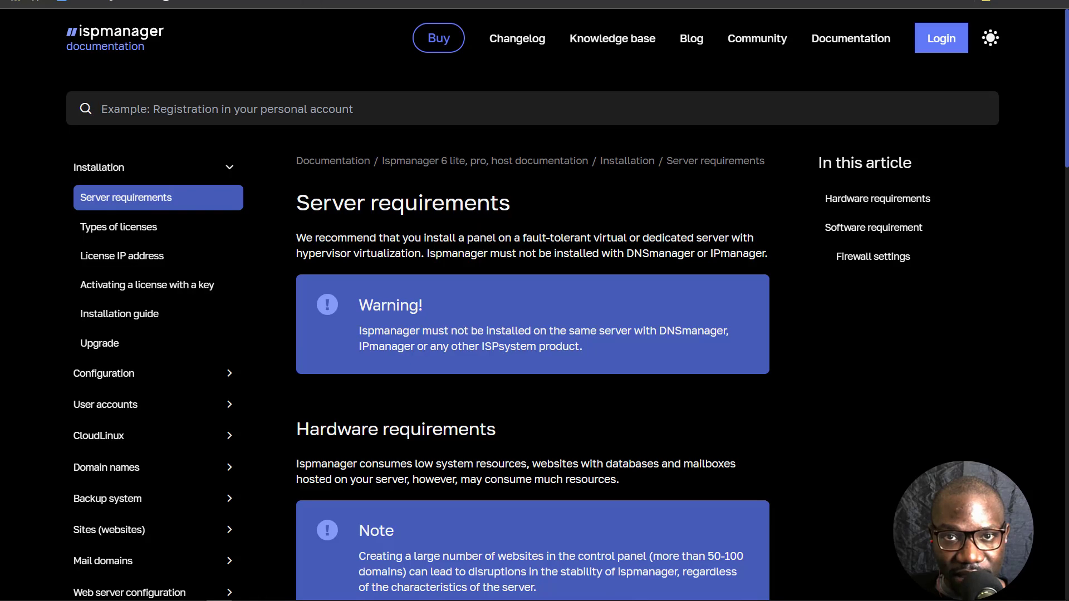
{"action": "left_click", "coordinate": [119, 314]}
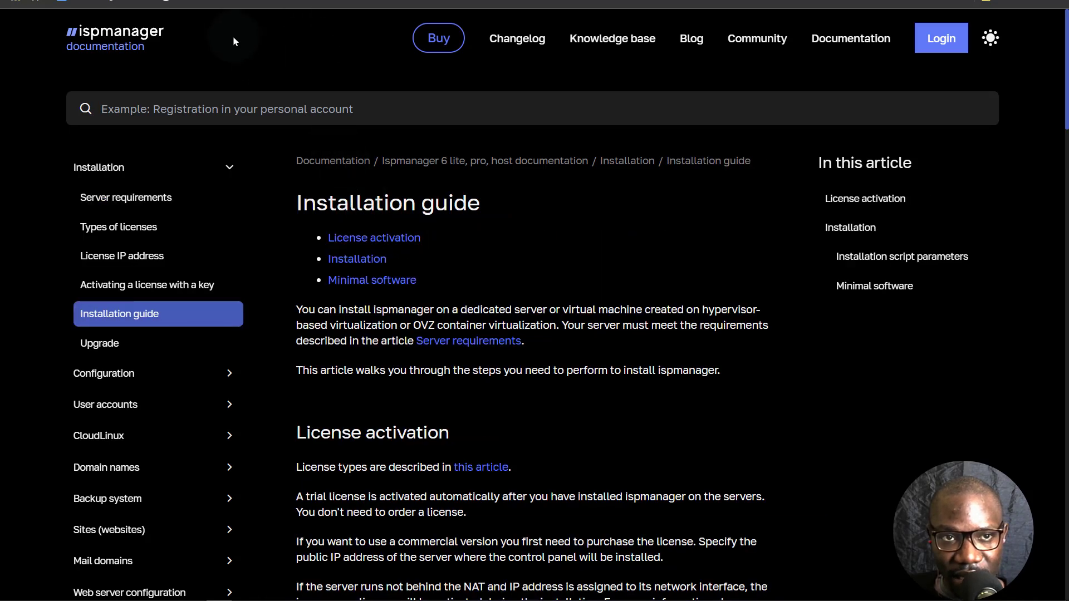
- Go back to the ispmanager main site and open Documentation from the Community menu
{"action": "key", "text": "ctrl+Tab"}
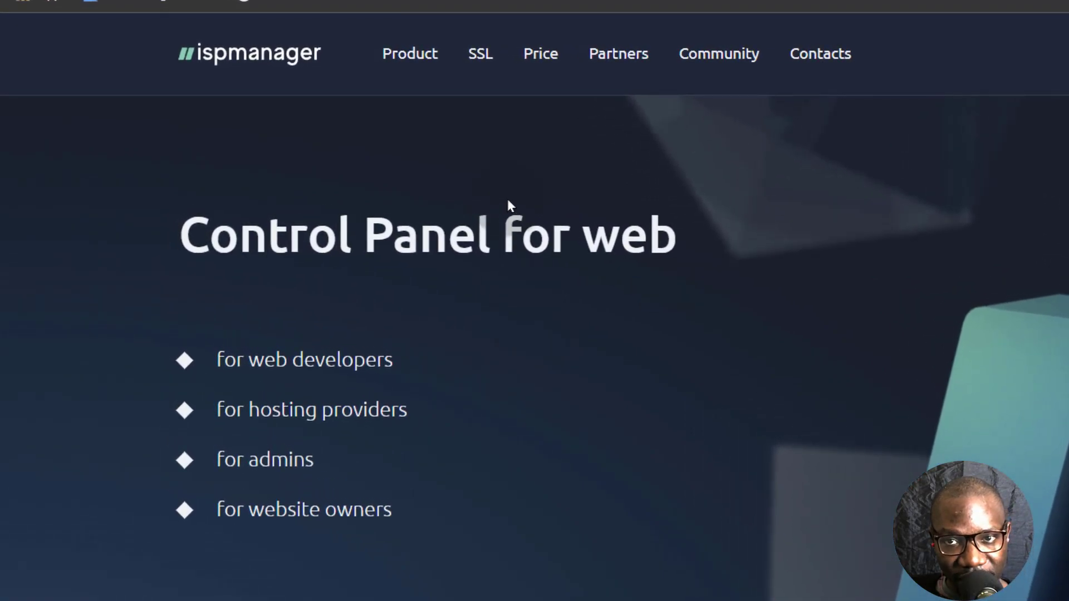
{"action": "mouse_move", "coordinate": [717, 87]}
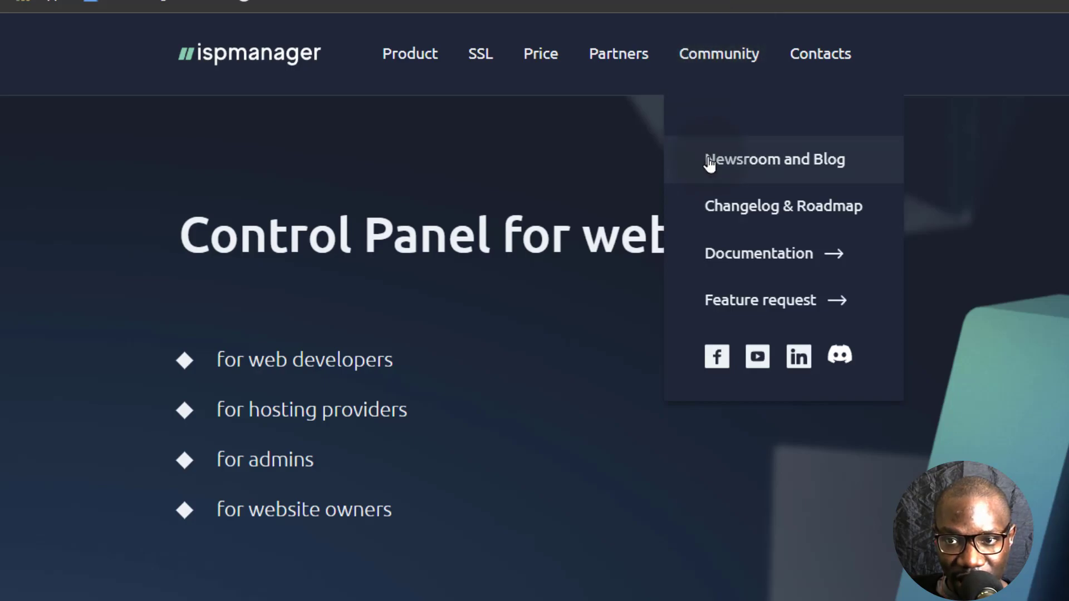
{"action": "left_click", "coordinate": [741, 256]}
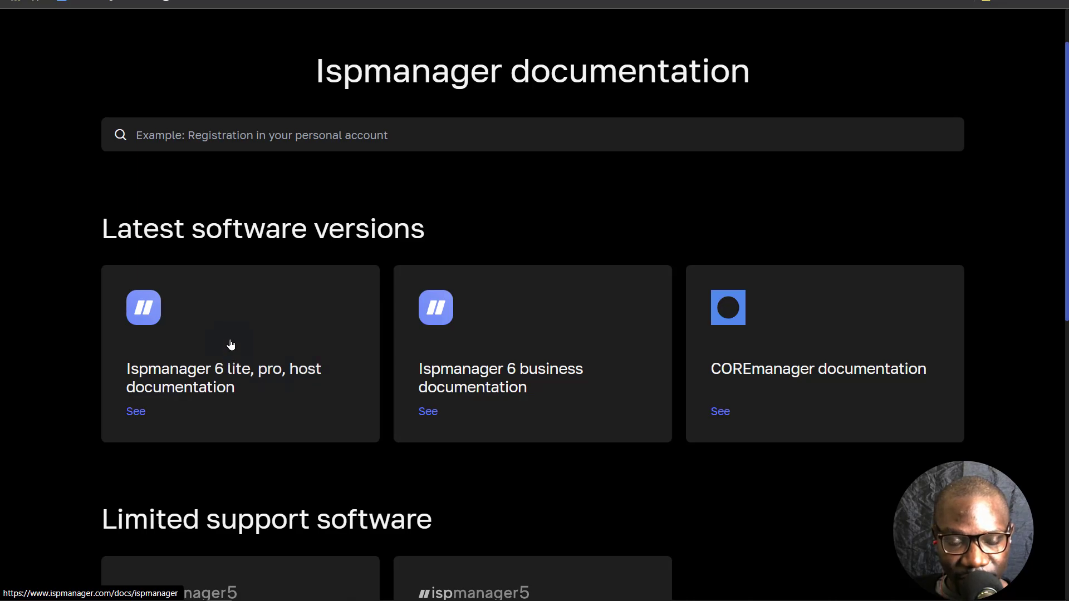
- Open the Ispmanager 6 lite, pro, host documentation and skim its contents
{"action": "left_click", "coordinate": [138, 413]}
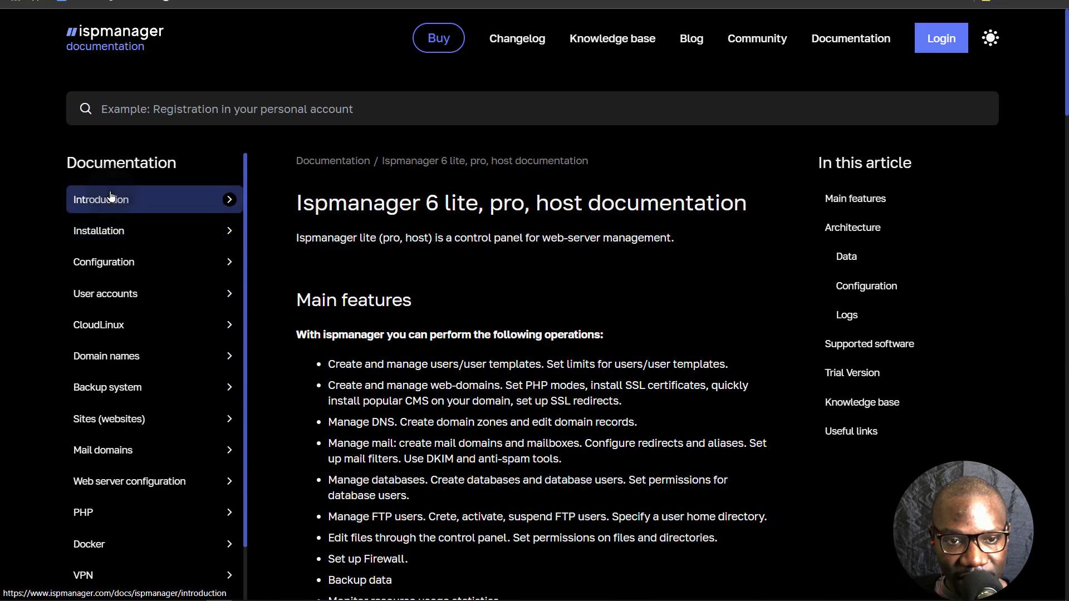
{"action": "scroll", "coordinate": [111, 283], "scroll_direction": "down", "scroll_amount": 4}
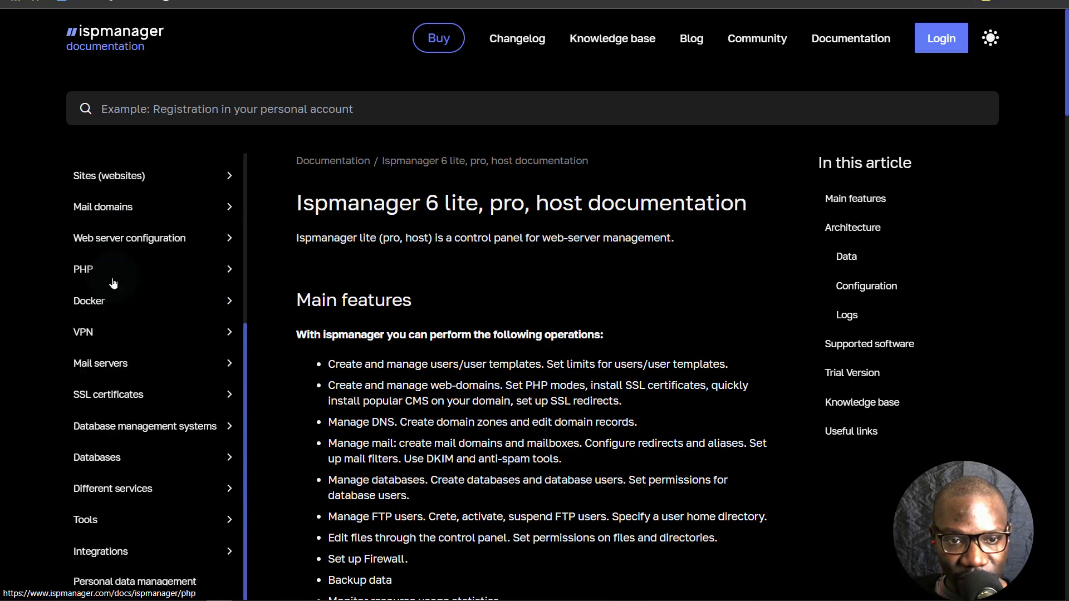
{"action": "scroll", "coordinate": [120, 501], "scroll_direction": "down", "scroll_amount": 6}
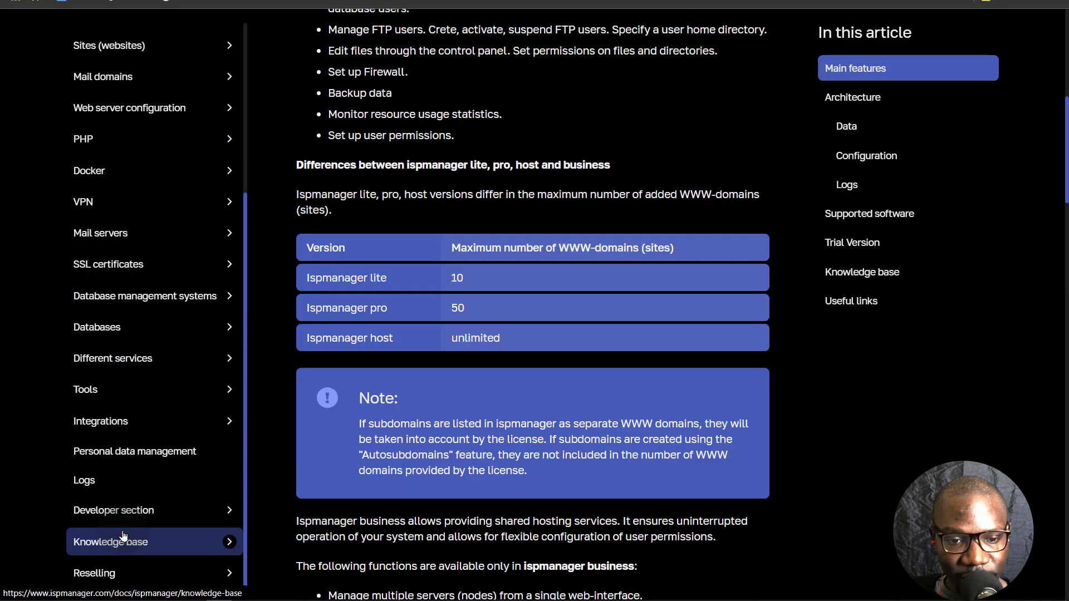
{"action": "scroll", "coordinate": [123, 473], "scroll_direction": "up", "scroll_amount": 10}
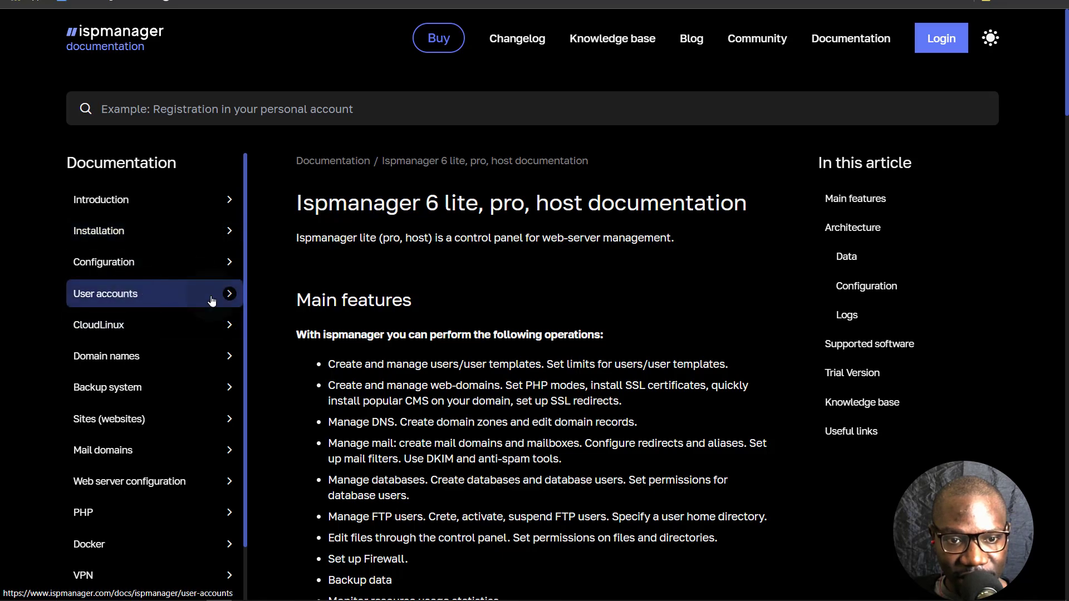
- Read the Installation section's Types of licenses, then go to the ispmanager pricing page
{"action": "left_click", "coordinate": [97, 229]}
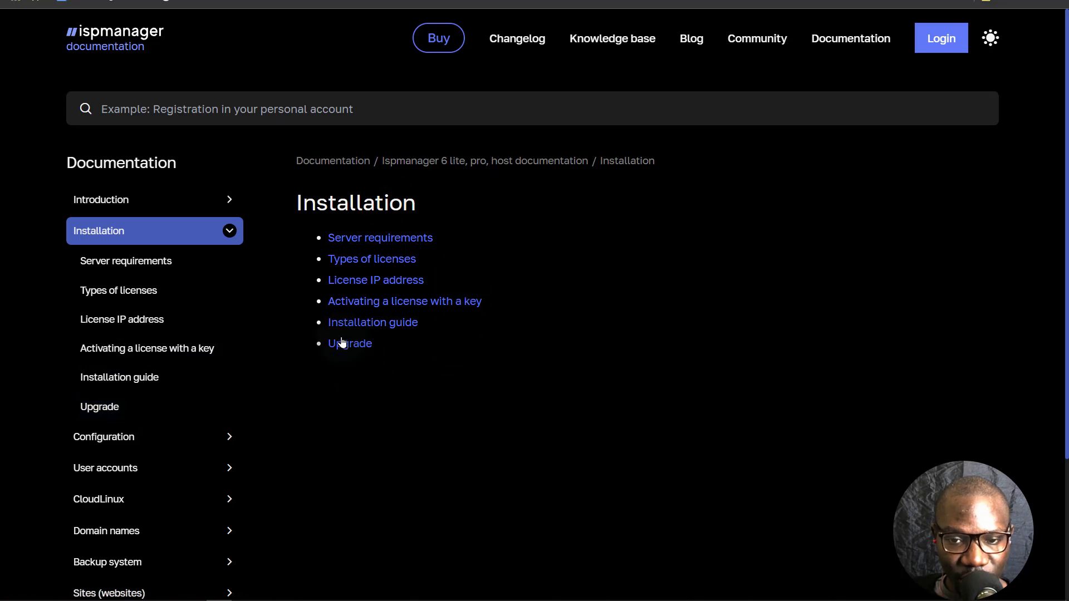
{"action": "scroll", "coordinate": [159, 389], "scroll_direction": "down", "scroll_amount": 4}
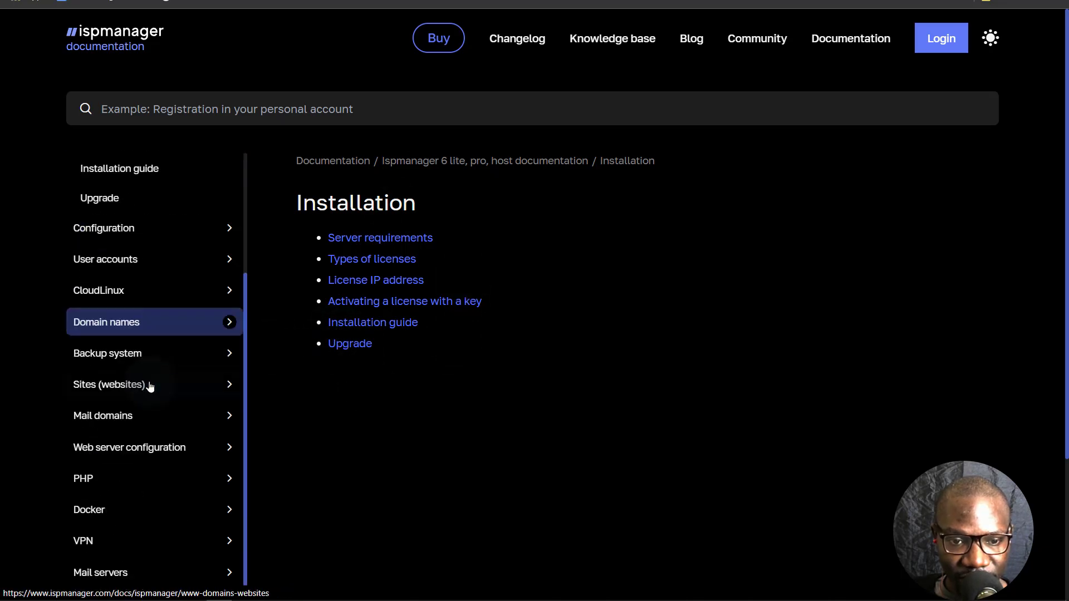
{"action": "scroll", "coordinate": [148, 386], "scroll_direction": "up", "scroll_amount": 4}
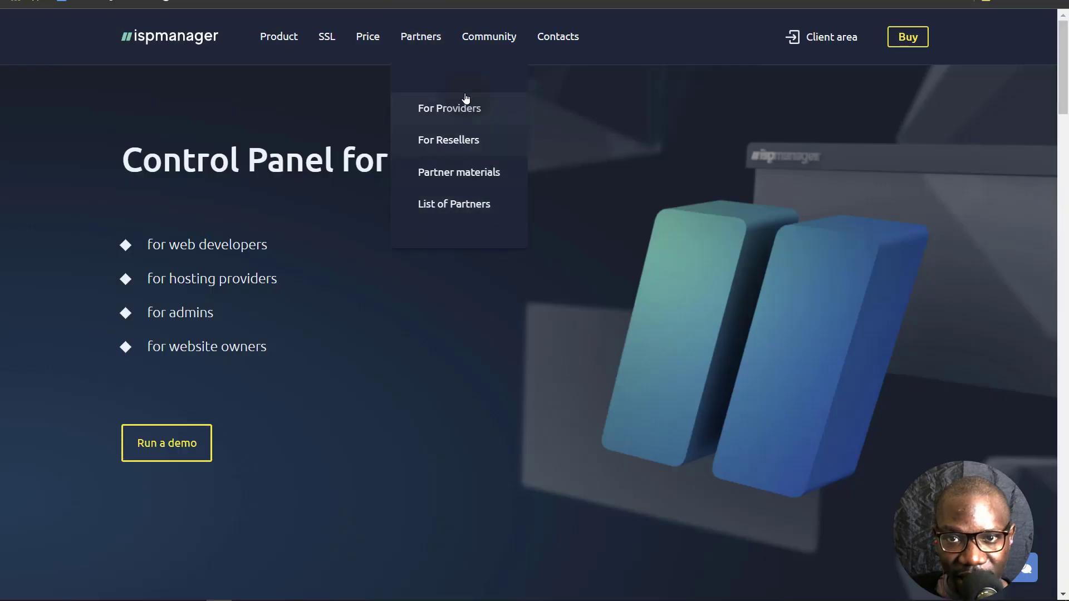
{"action": "left_click", "coordinate": [367, 37]}
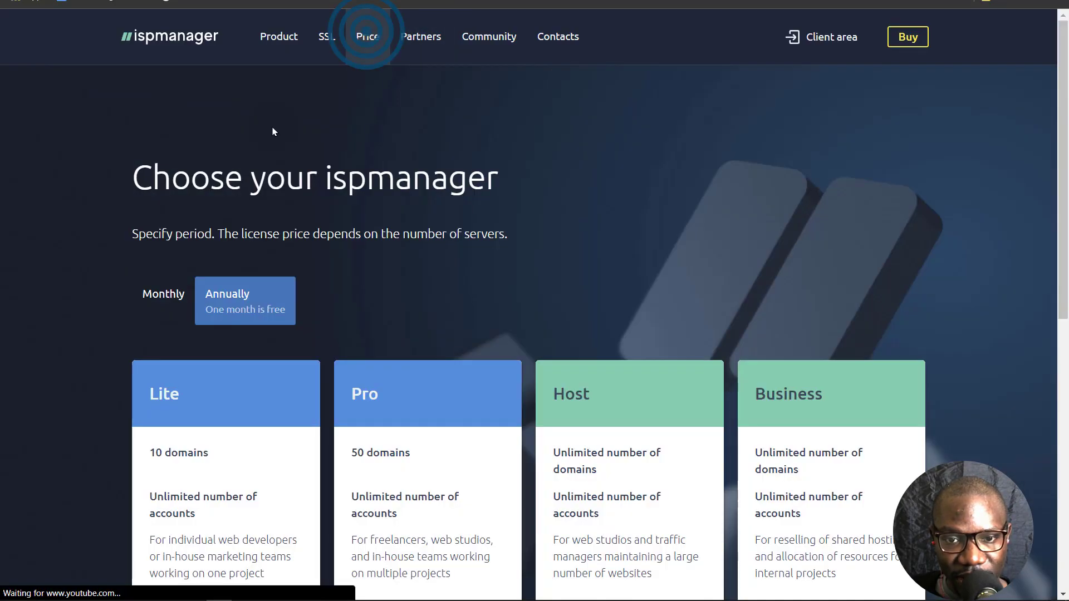
- Compare the Lite, Pro, Host and Business plans, highlighting the Lite plan's 10 domains limit
{"action": "scroll", "coordinate": [154, 237], "scroll_direction": "down", "scroll_amount": 1}
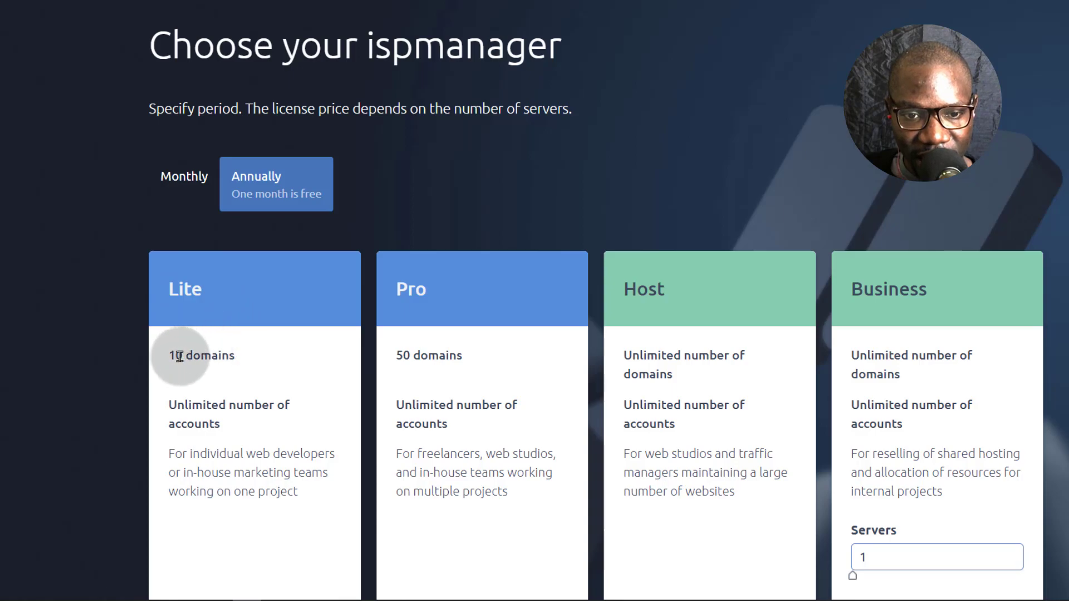
{"action": "left_click_drag", "start_coordinate": [168, 355], "coordinate": [229, 355]}
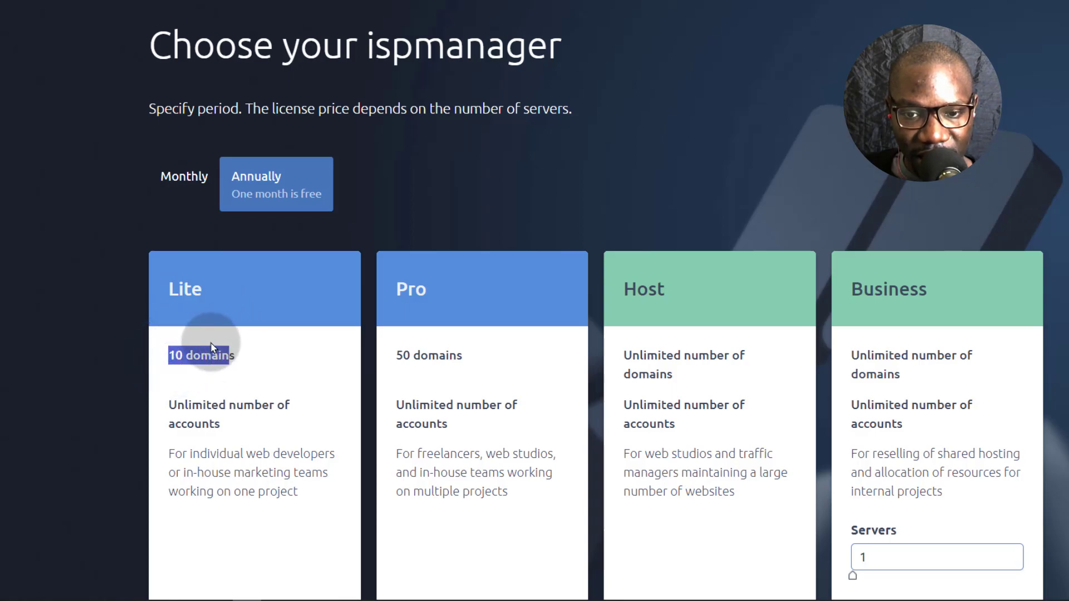
{"action": "left_click", "coordinate": [212, 348]}
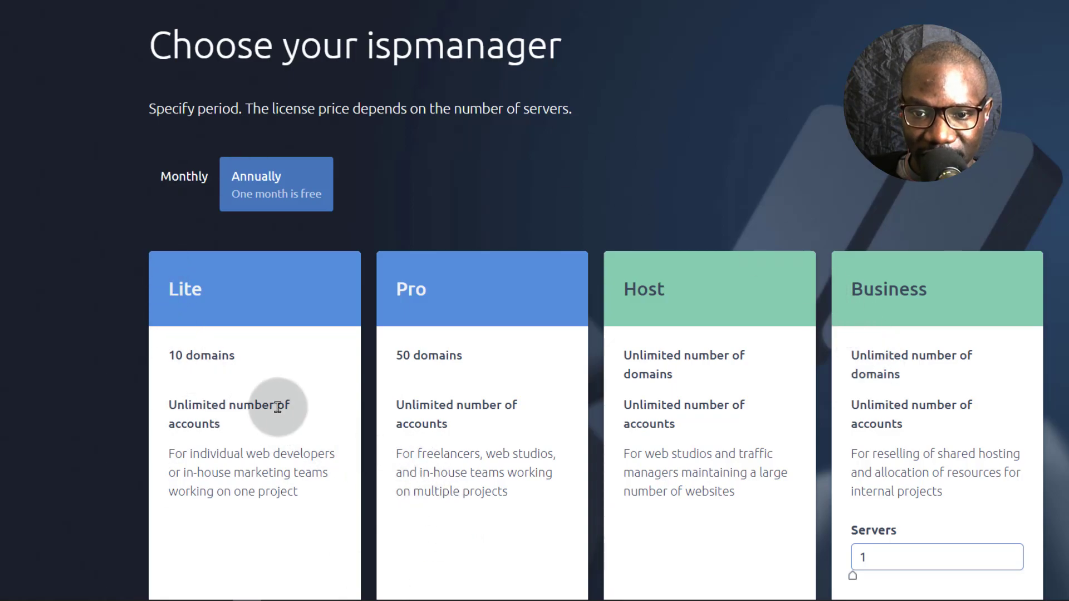
{"action": "scroll", "coordinate": [796, 378], "scroll_direction": "down", "scroll_amount": 3}
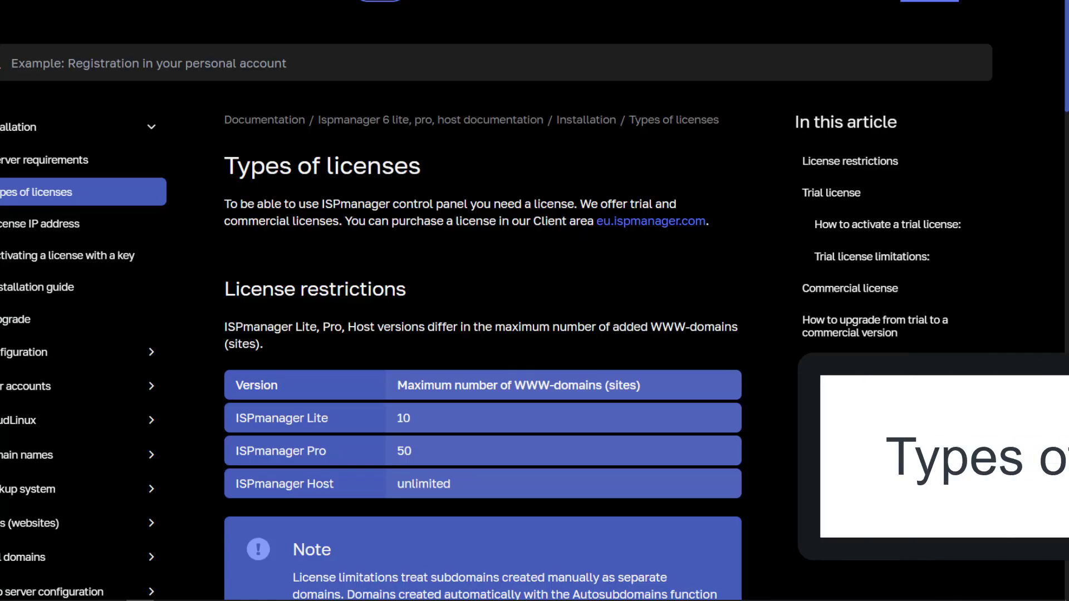
- Read the Types of licenses page, highlighting the license restrictions table on domain limits
{"action": "scroll", "coordinate": [503, 292], "scroll_direction": "down", "scroll_amount": 3}
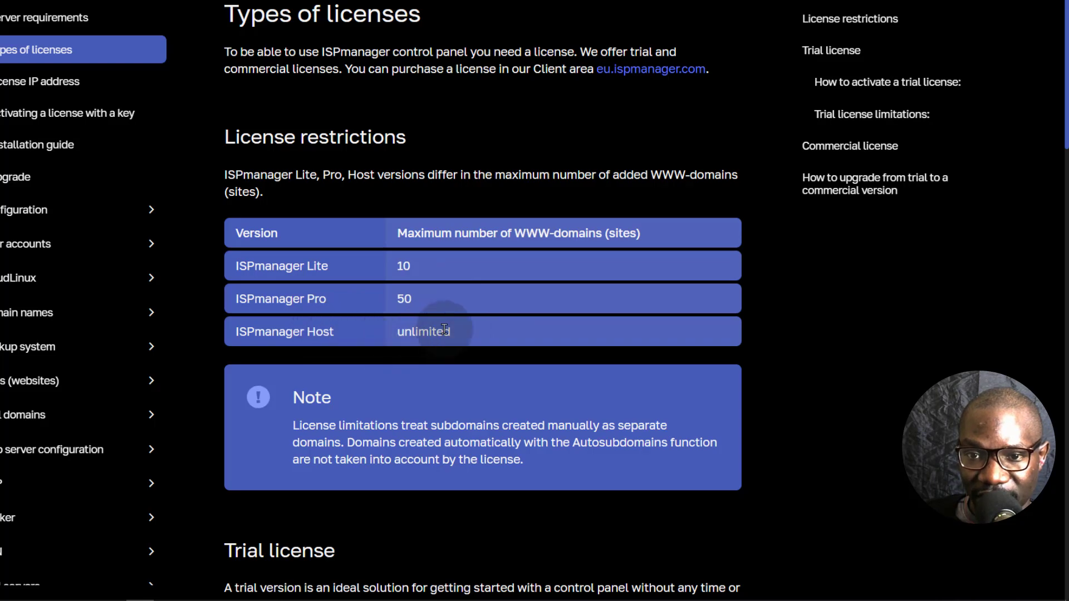
{"action": "scroll", "coordinate": [444, 329], "scroll_direction": "down", "scroll_amount": 2}
{"action": "scroll", "coordinate": [423, 350], "scroll_direction": "up", "scroll_amount": 2}
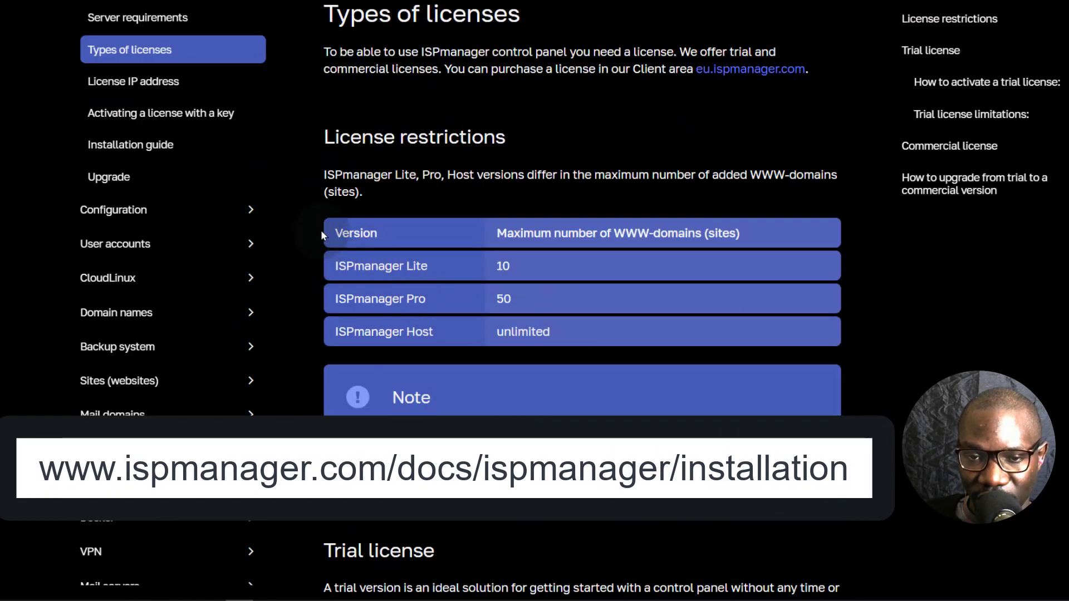
{"action": "left_click_drag", "start_coordinate": [322, 226], "coordinate": [482, 332]}
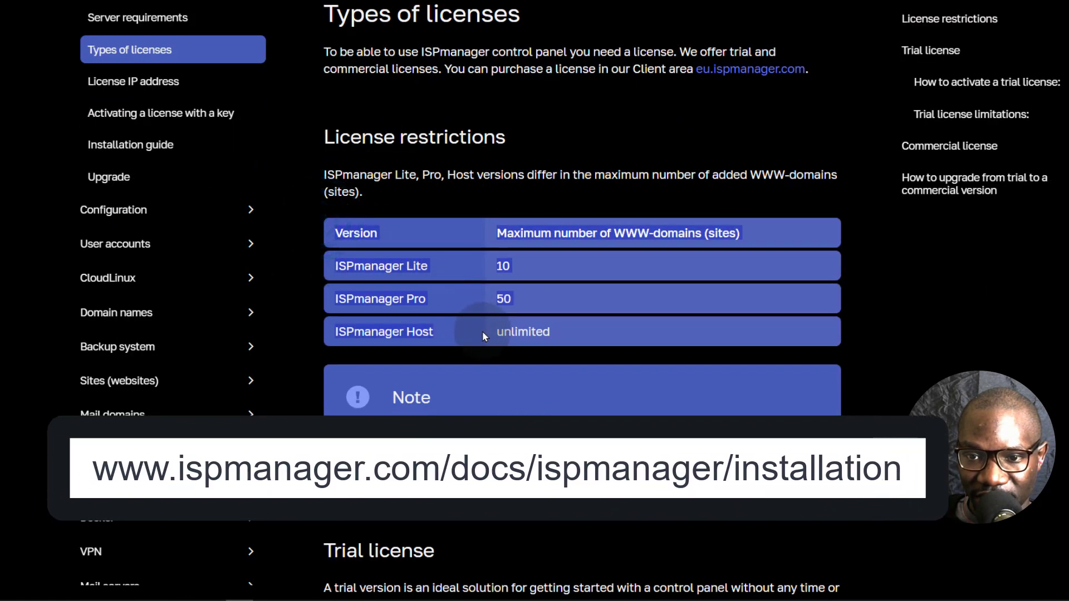
{"action": "left_click", "coordinate": [482, 331]}
{"action": "scroll", "coordinate": [390, 252], "scroll_direction": "down", "scroll_amount": 5}
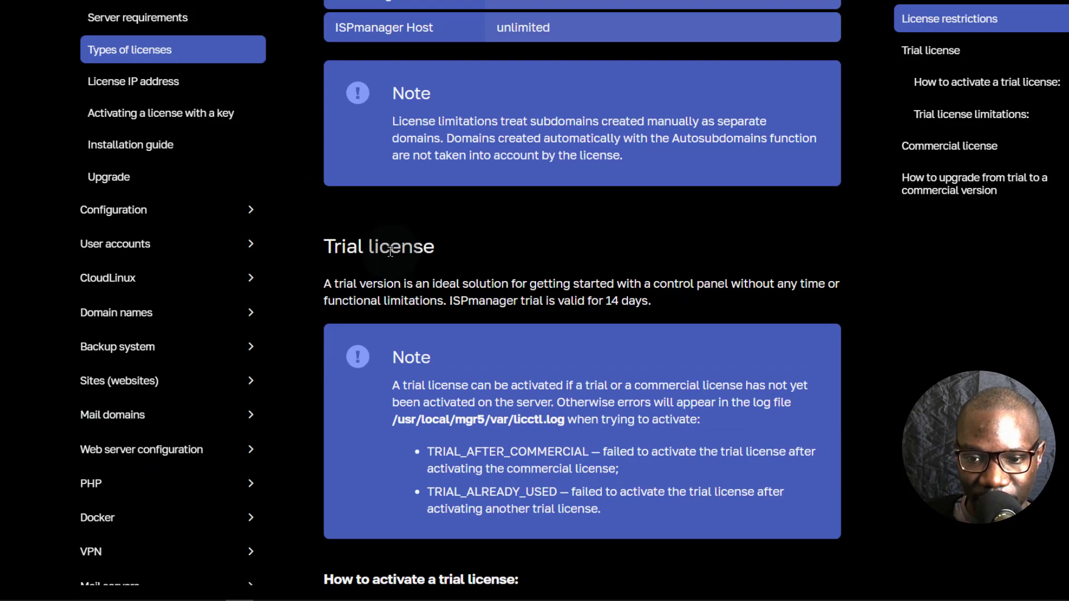
{"action": "scroll", "coordinate": [390, 251], "scroll_direction": "up", "scroll_amount": 6}
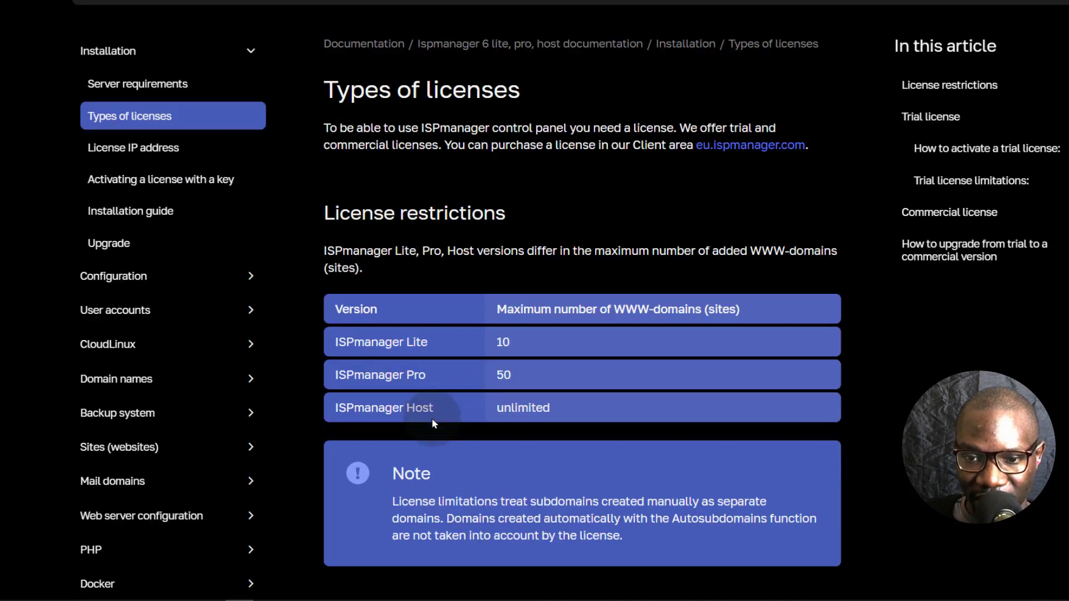
{"action": "scroll", "coordinate": [432, 419], "scroll_direction": "down", "scroll_amount": 4}
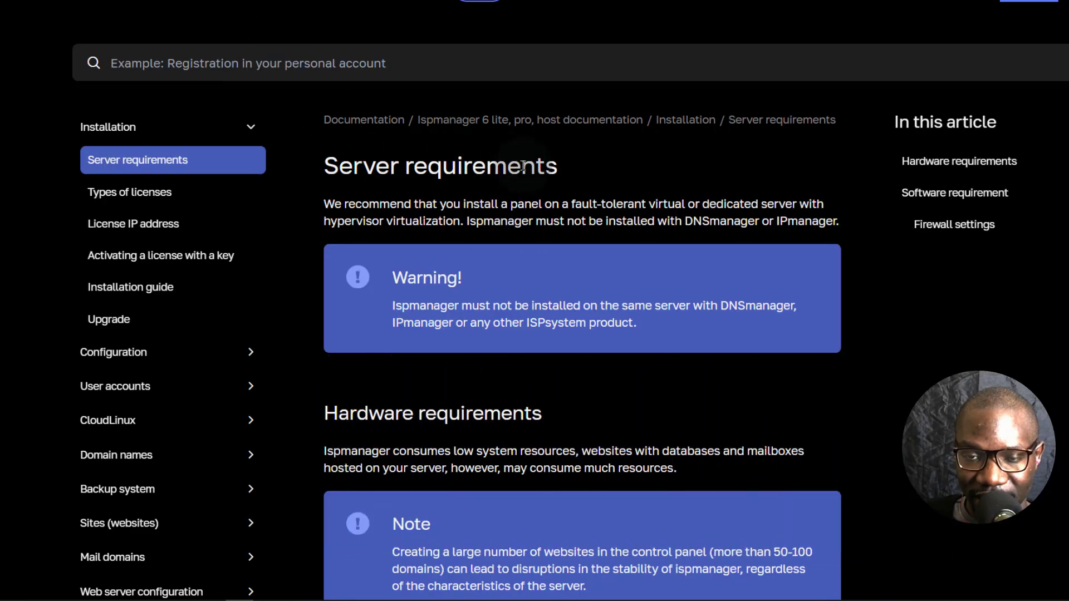
{"action": "scroll", "coordinate": [481, 310], "scroll_direction": "down", "scroll_amount": 3}
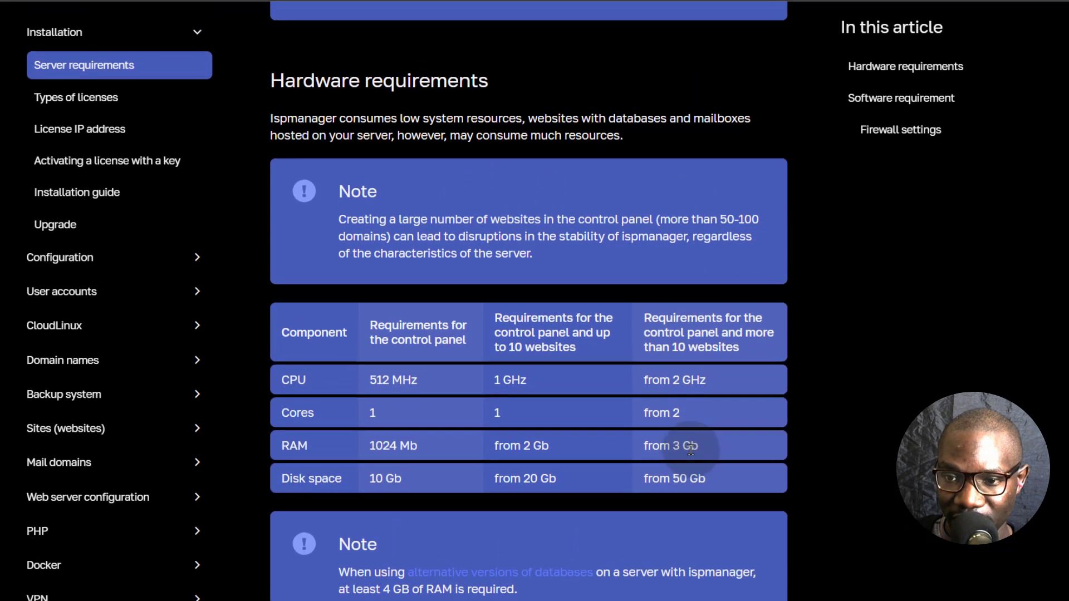
{"action": "scroll", "coordinate": [484, 501], "scroll_direction": "down", "scroll_amount": 4}
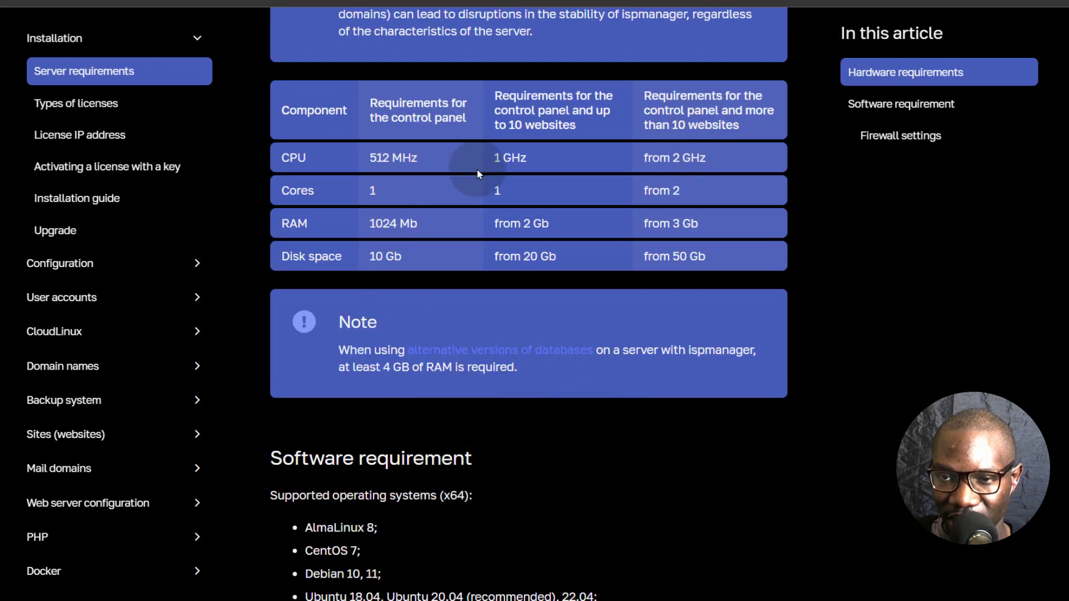
{"action": "scroll", "coordinate": [557, 142], "scroll_direction": "down", "scroll_amount": 1}
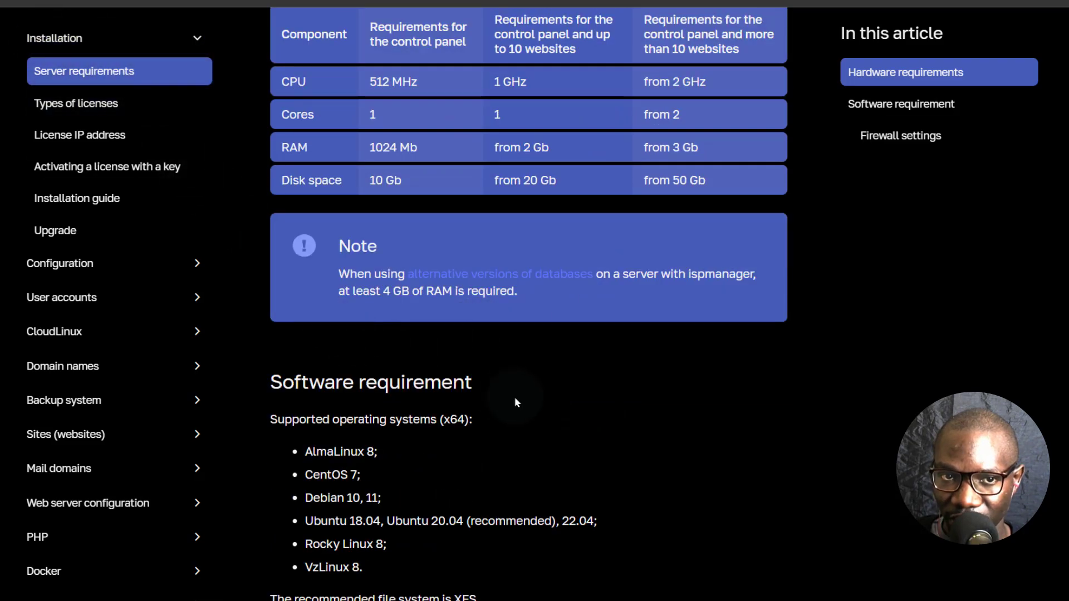
{"action": "scroll", "coordinate": [526, 401], "scroll_direction": "down", "scroll_amount": 1}
{"action": "scroll", "coordinate": [528, 407], "scroll_direction": "down", "scroll_amount": 1}
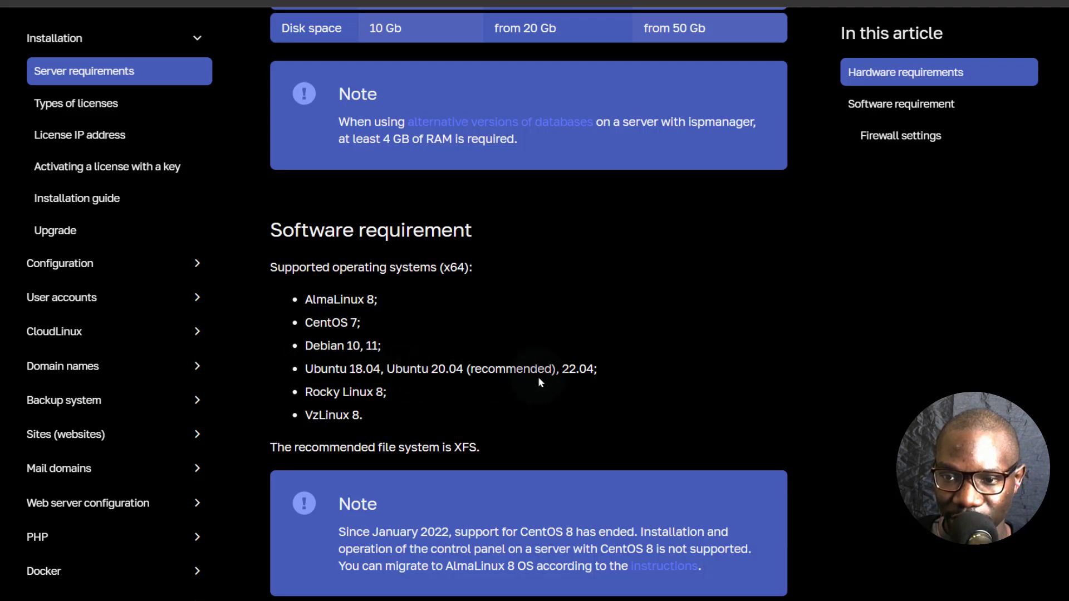
{"action": "left_click_drag", "start_coordinate": [387, 369], "coordinate": [463, 367]}
{"action": "left_click", "coordinate": [424, 368]}
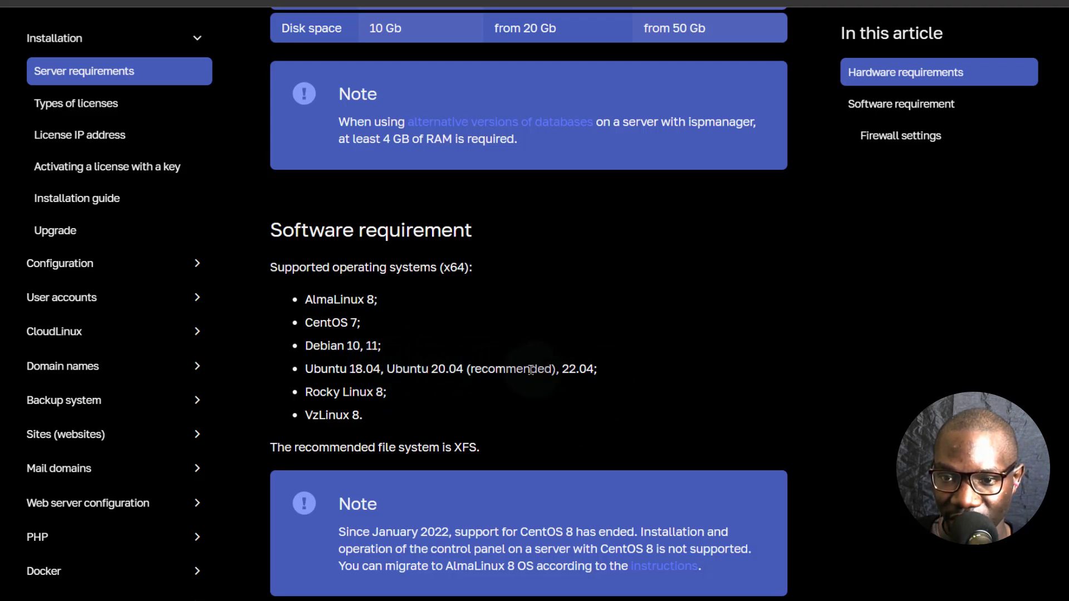
{"action": "scroll", "coordinate": [401, 399], "scroll_direction": "down", "scroll_amount": 1}
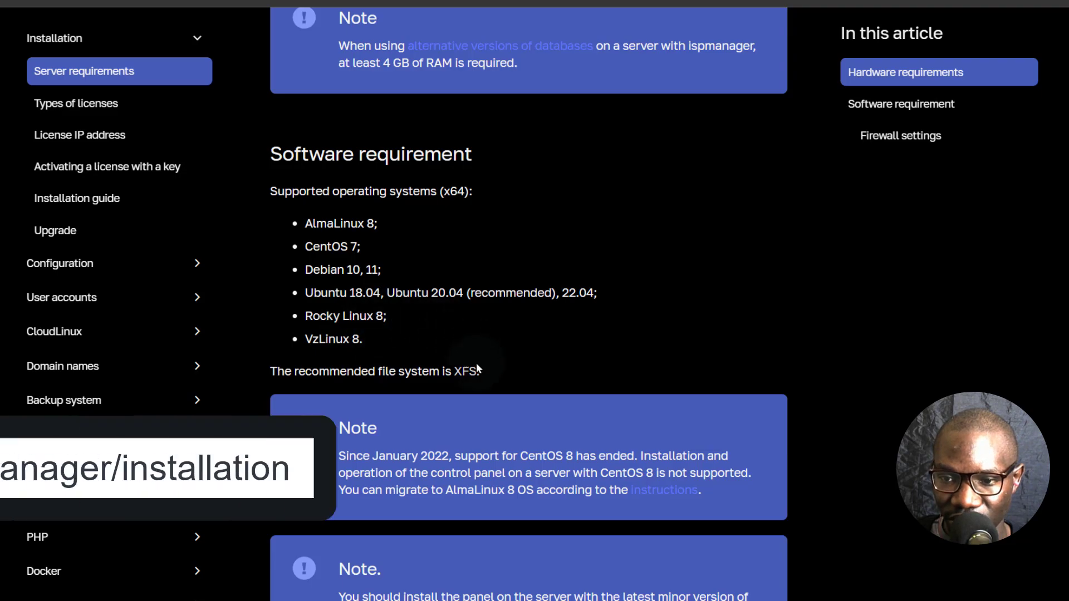
{"action": "scroll", "coordinate": [223, 346], "scroll_direction": "up", "scroll_amount": 10}
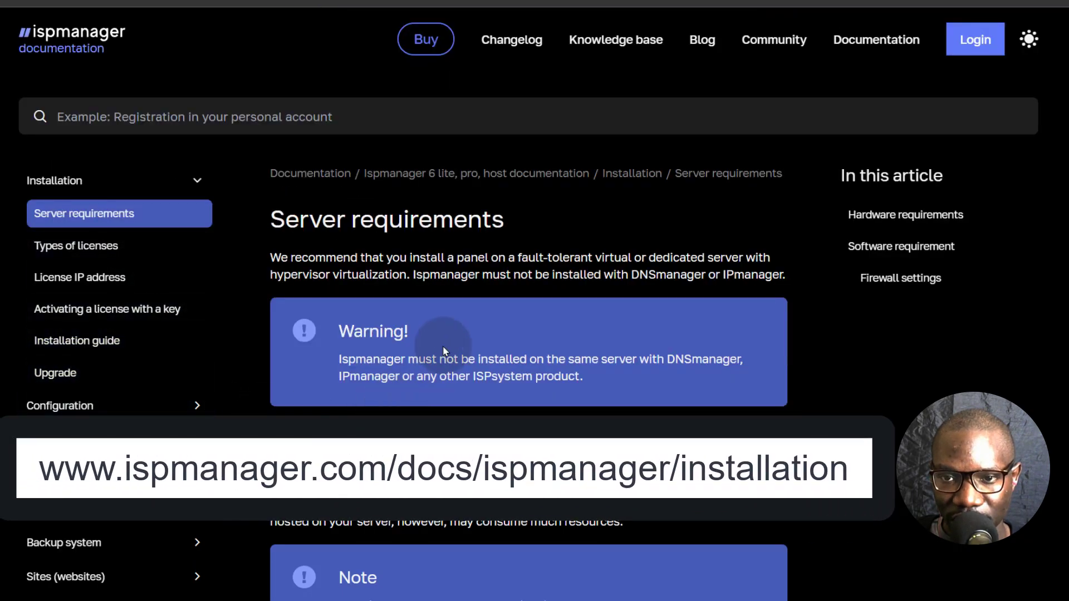
{"action": "scroll", "coordinate": [419, 222], "scroll_direction": "down", "scroll_amount": 6}
{"action": "scroll", "coordinate": [419, 225], "scroll_direction": "down", "scroll_amount": 15}
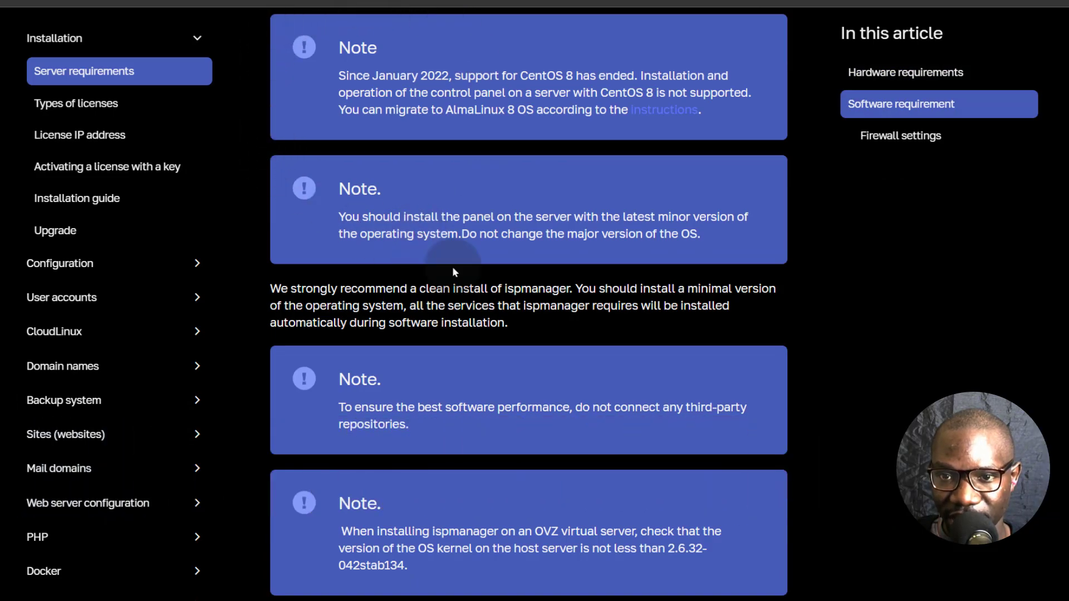
{"action": "scroll", "coordinate": [441, 368], "scroll_direction": "down", "scroll_amount": 2}
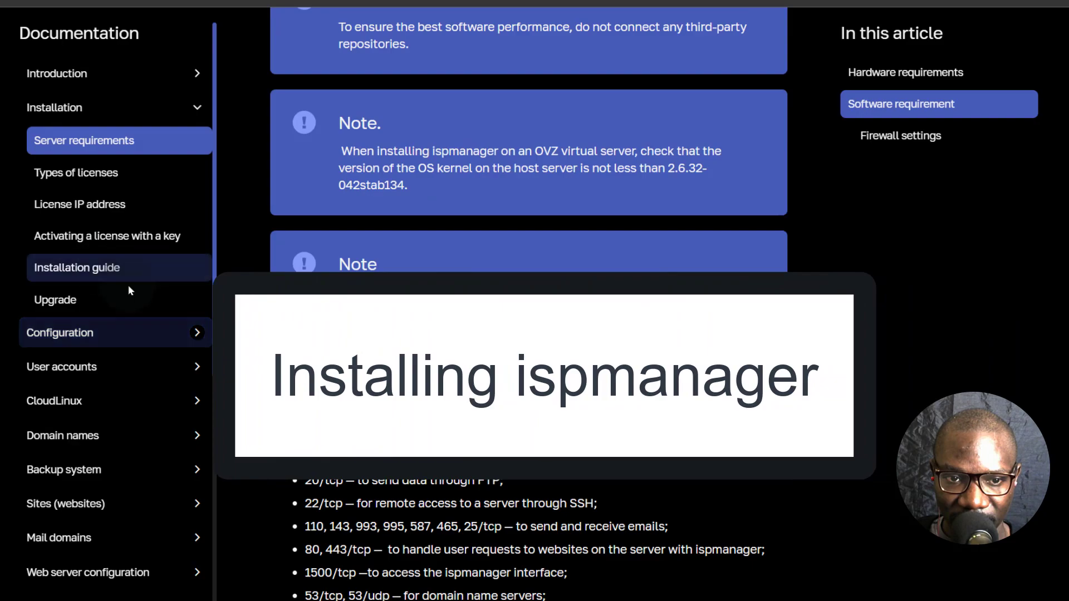
{"action": "scroll", "coordinate": [132, 291], "scroll_direction": "up", "scroll_amount": 5}
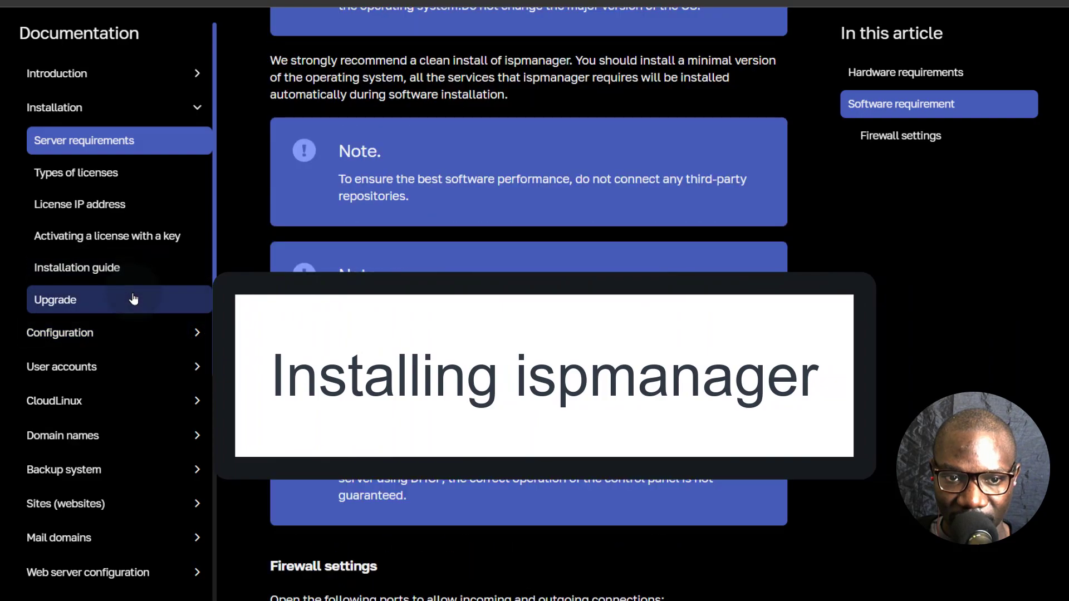
- Open the installation guide and review the San Francisco, Debian, $14 Premium AMD droplet settings
{"action": "left_click", "coordinate": [92, 269]}
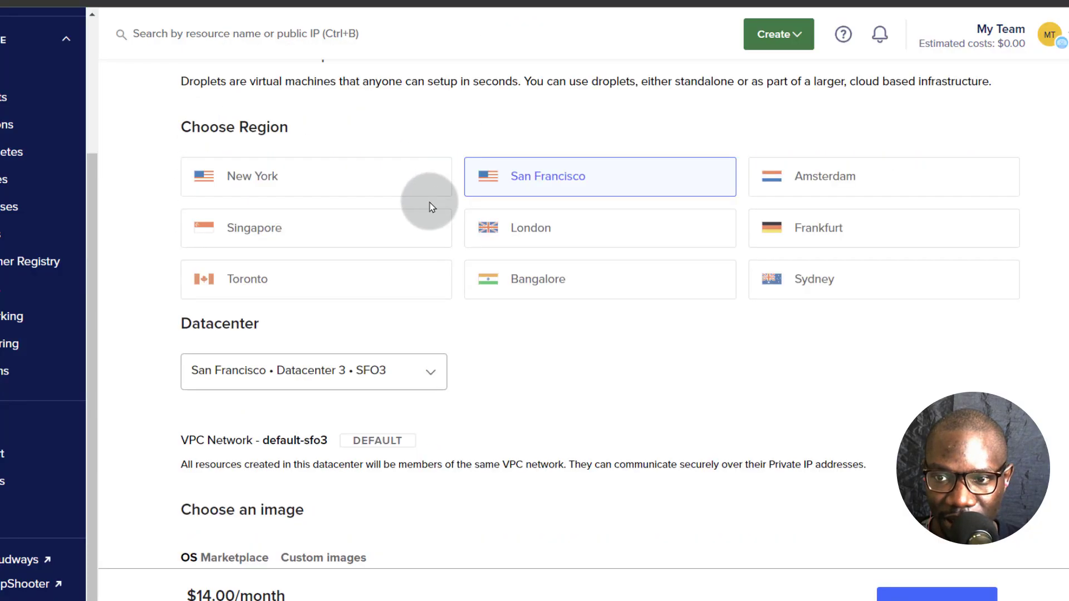
{"action": "scroll", "coordinate": [364, 308], "scroll_direction": "down", "scroll_amount": 3}
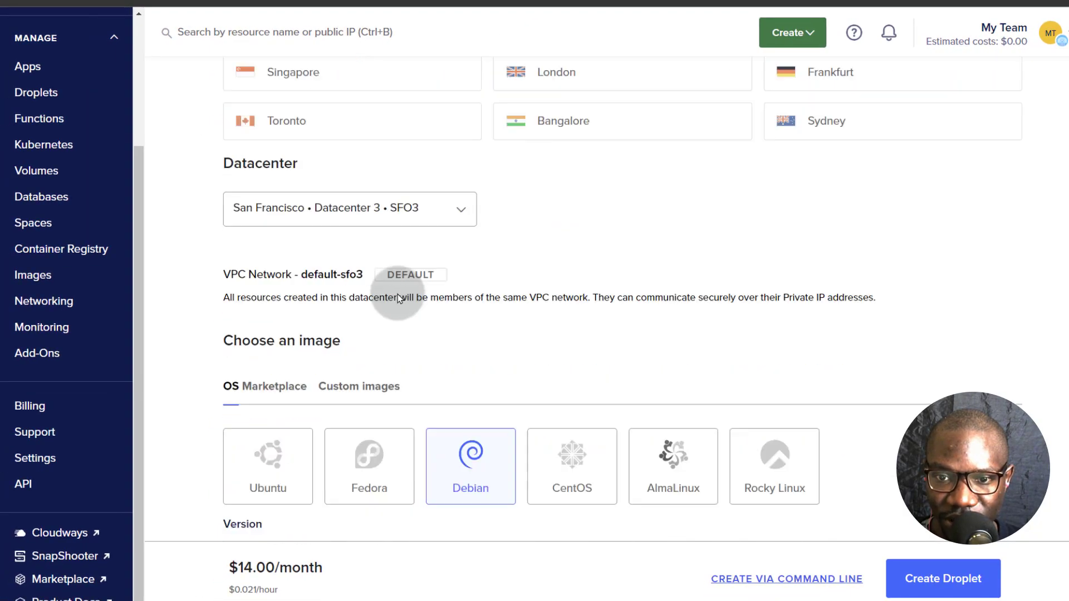
{"action": "scroll", "coordinate": [398, 298], "scroll_direction": "down", "scroll_amount": 3}
{"action": "scroll", "coordinate": [468, 310], "scroll_direction": "down", "scroll_amount": 10}
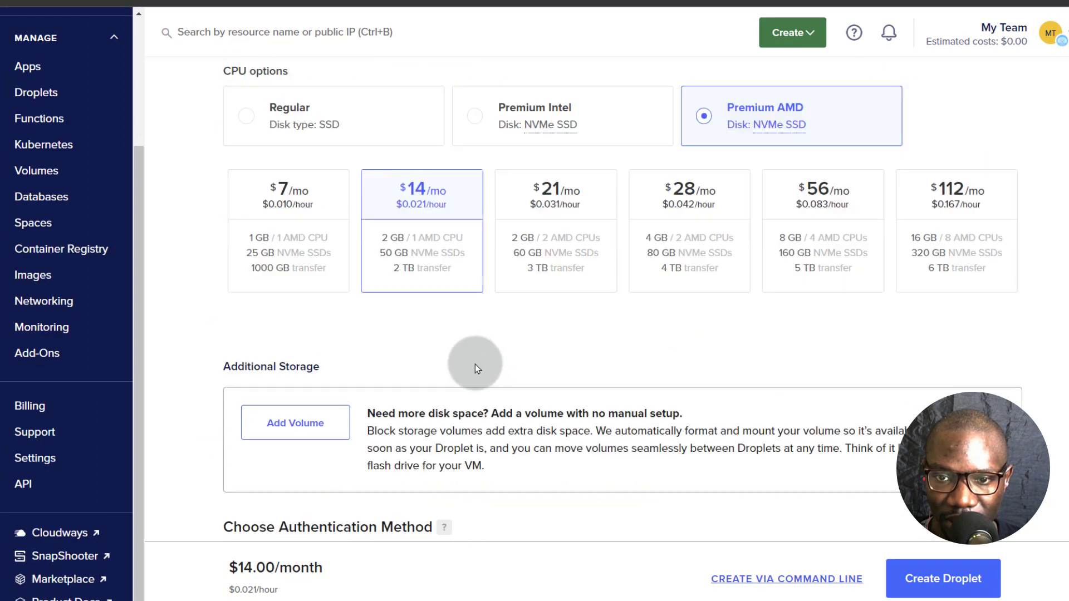
{"action": "scroll", "coordinate": [476, 364], "scroll_direction": "down", "scroll_amount": 3}
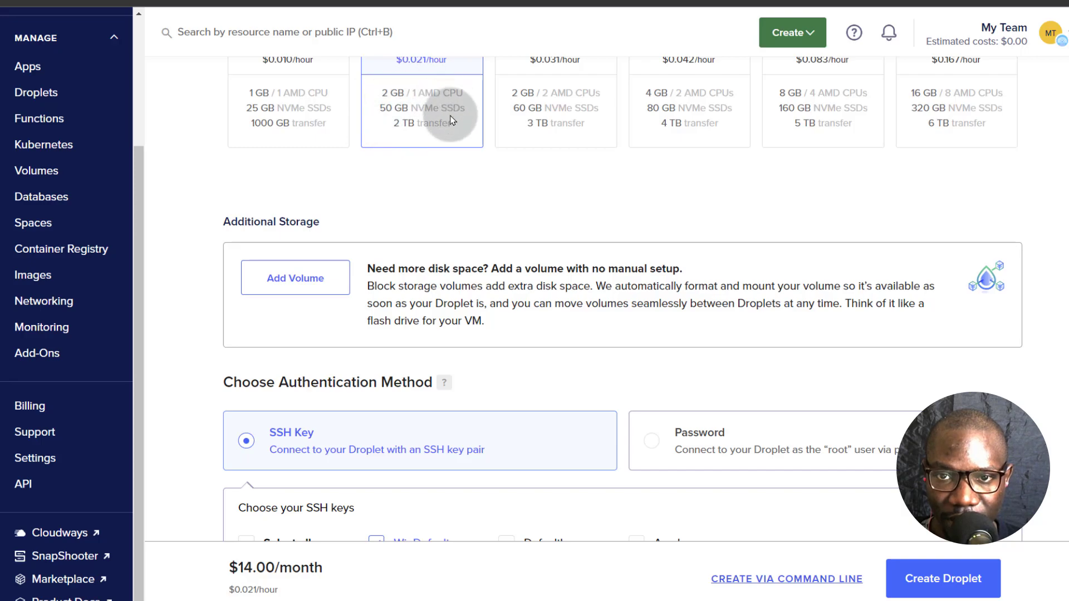
{"action": "scroll", "coordinate": [351, 212], "scroll_direction": "down", "scroll_amount": 3}
{"action": "scroll", "coordinate": [351, 215], "scroll_direction": "up", "scroll_amount": 6}
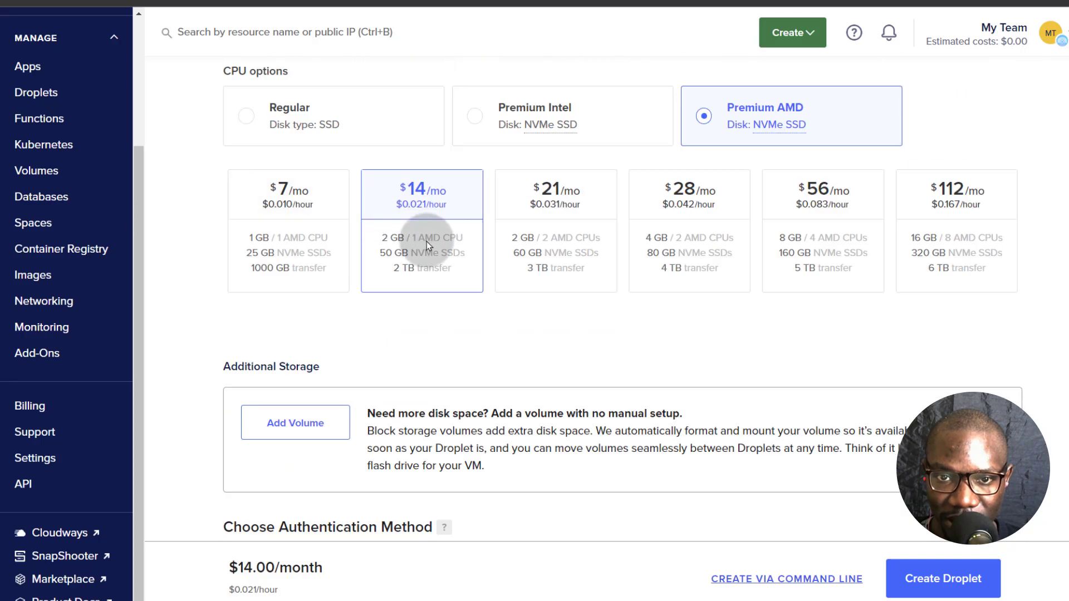
{"action": "scroll", "coordinate": [451, 334], "scroll_direction": "down", "scroll_amount": 9}
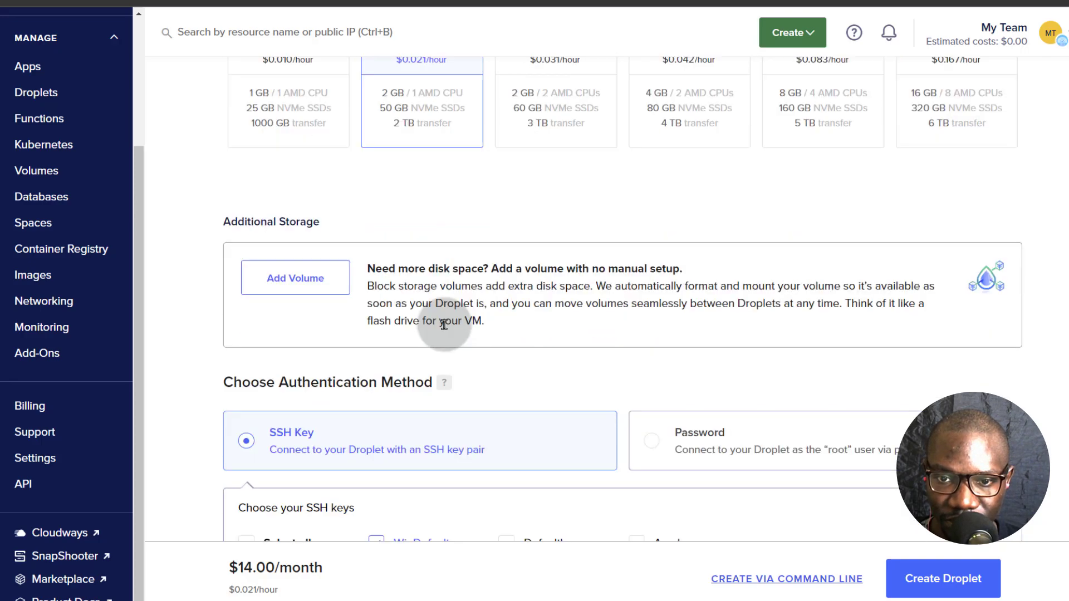
{"action": "scroll", "coordinate": [453, 361], "scroll_direction": "down", "scroll_amount": 3}
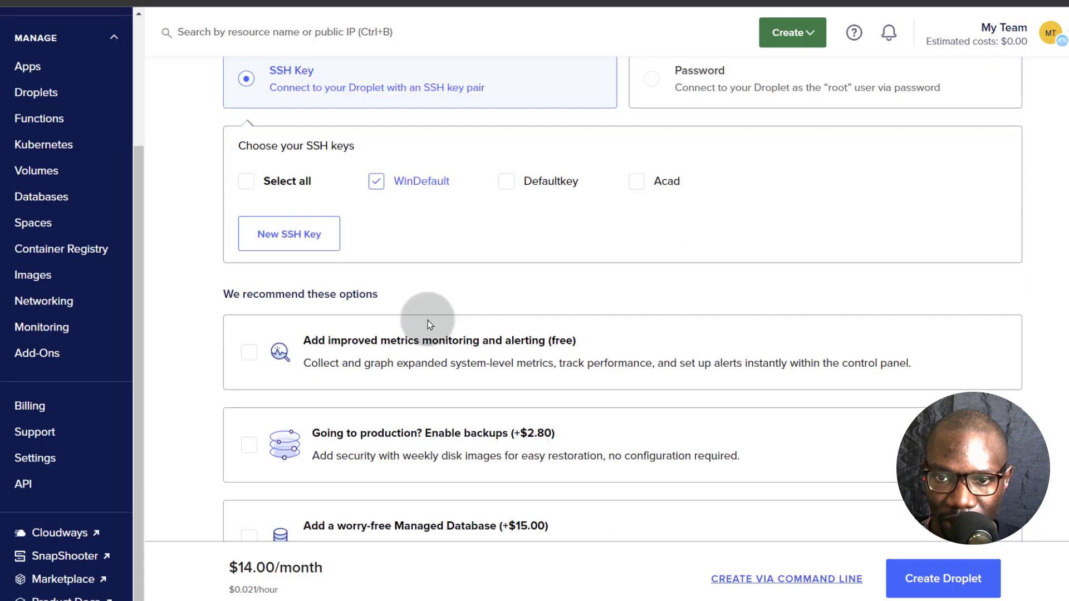
{"action": "scroll", "coordinate": [515, 351], "scroll_direction": "down", "scroll_amount": 7}
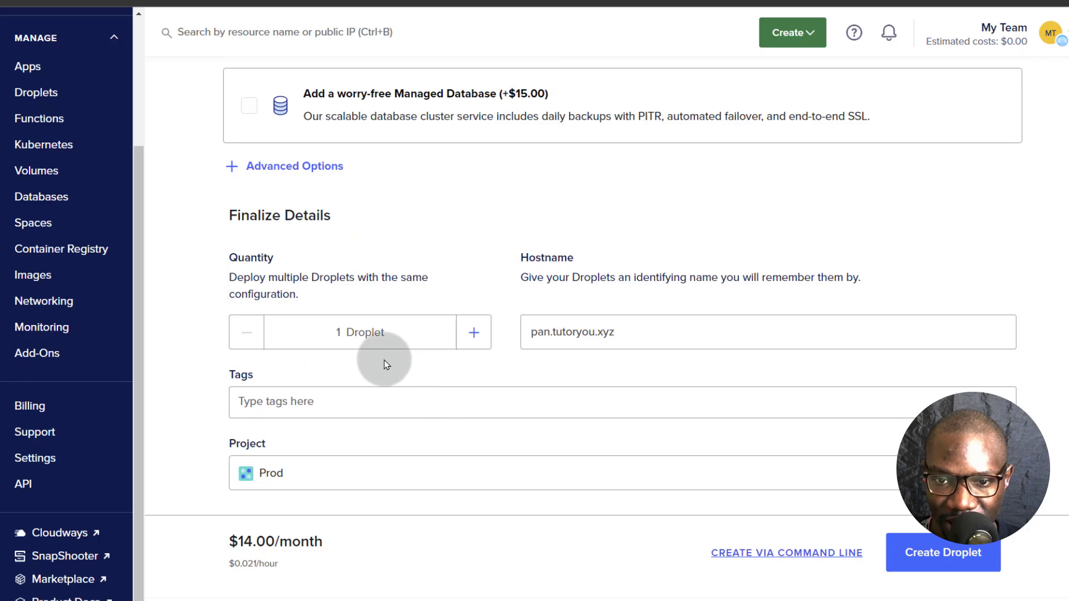
- Confirm hostname pan.tutoryou.xyz, enable public IPv6 in advanced options, and create the droplet
{"action": "left_click_drag", "start_coordinate": [530, 333], "coordinate": [634, 332]}
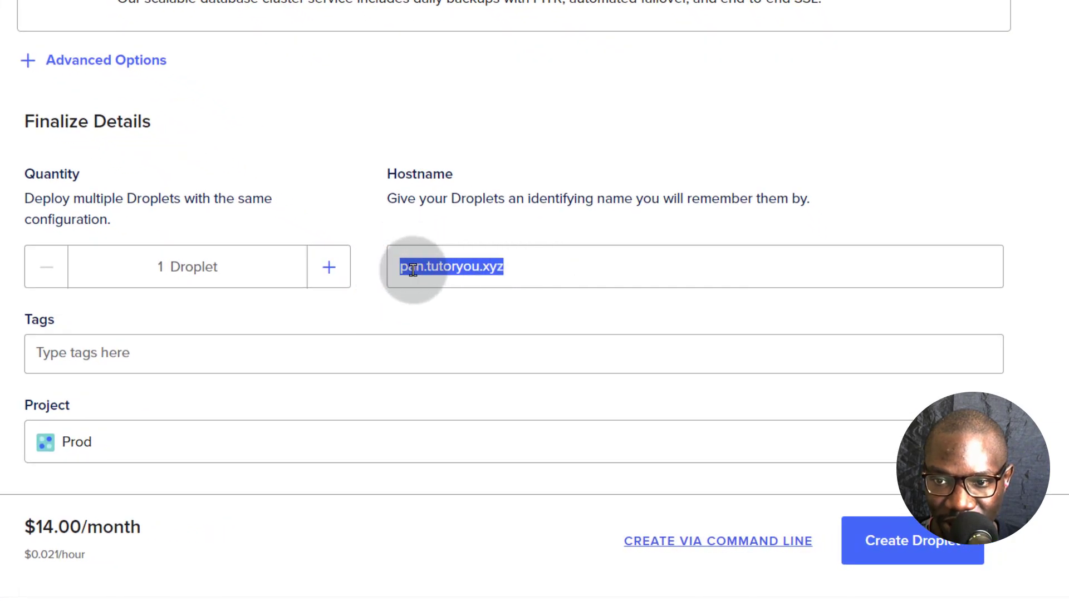
{"action": "left_click", "coordinate": [412, 268]}
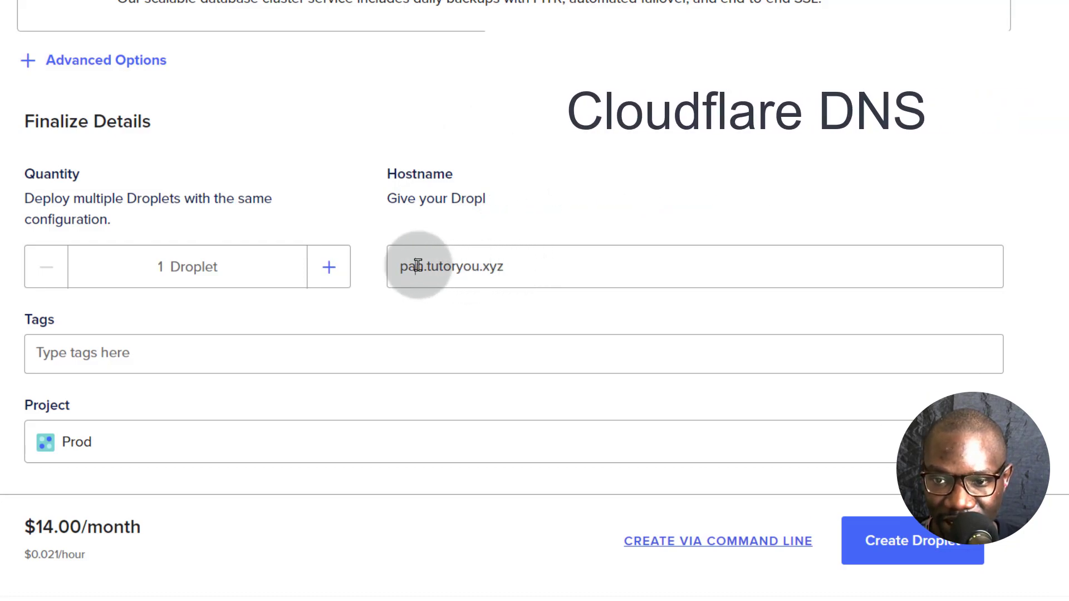
{"action": "left_click", "coordinate": [105, 59]}
{"action": "left_click", "coordinate": [48, 130]}
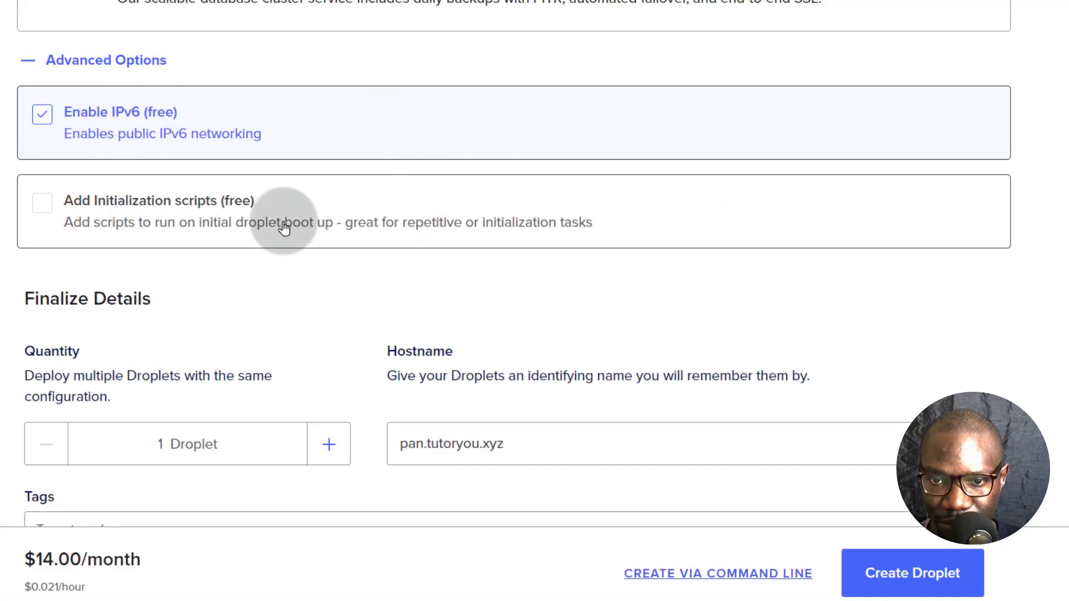
{"action": "scroll", "coordinate": [398, 269], "scroll_direction": "down", "scroll_amount": 3}
{"action": "left_click", "coordinate": [903, 535]}
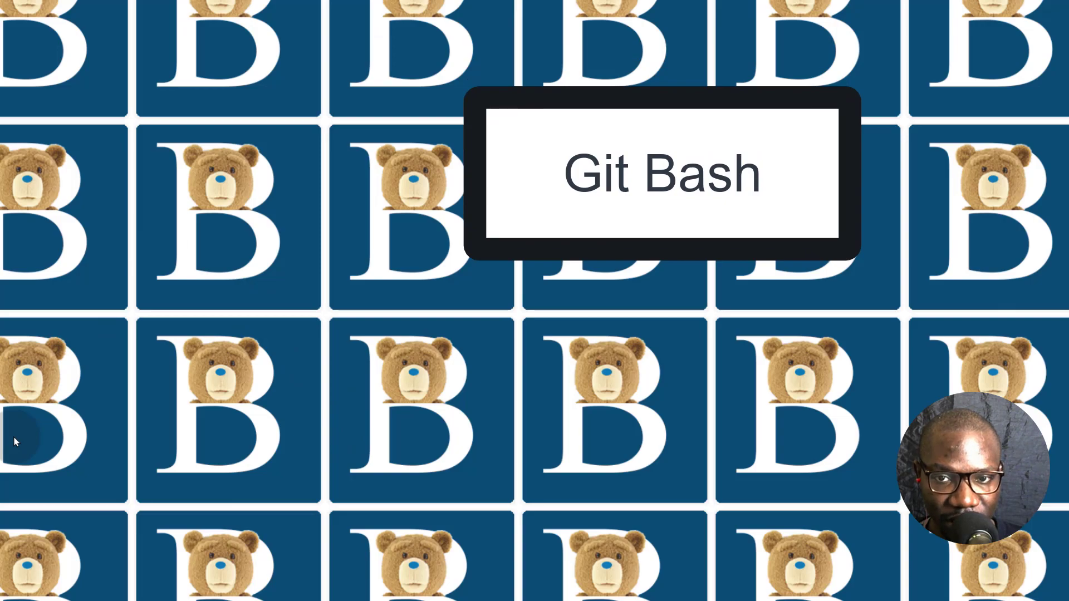
- Launch Git Bash by searching 'git' in the Start menu and place it top-left
{"action": "left_click", "coordinate": [12, 594]}
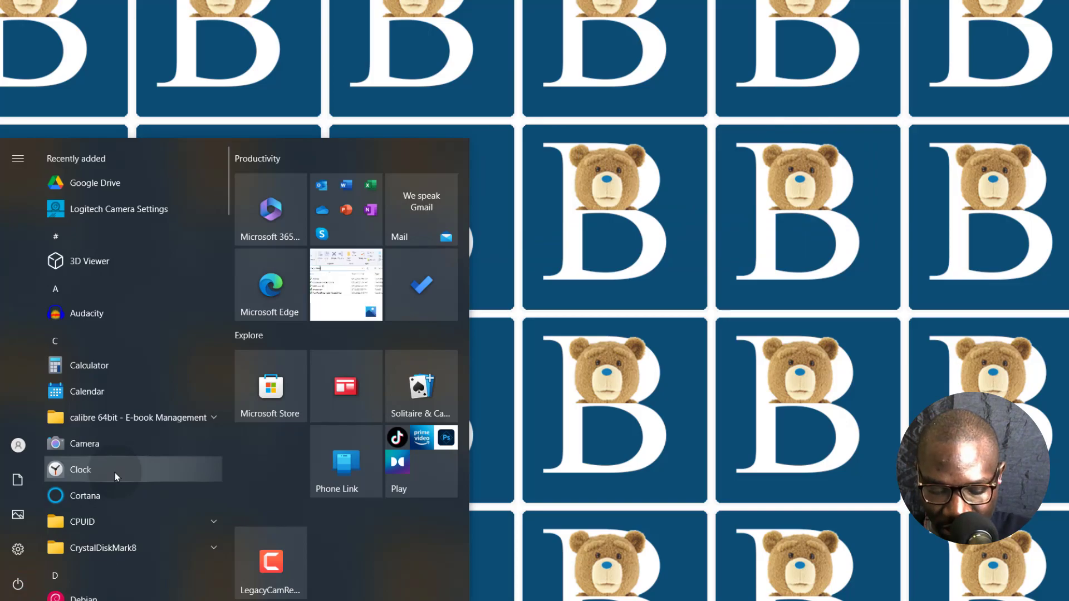
{"action": "type", "text": "git"}
{"action": "key", "text": "Return"}
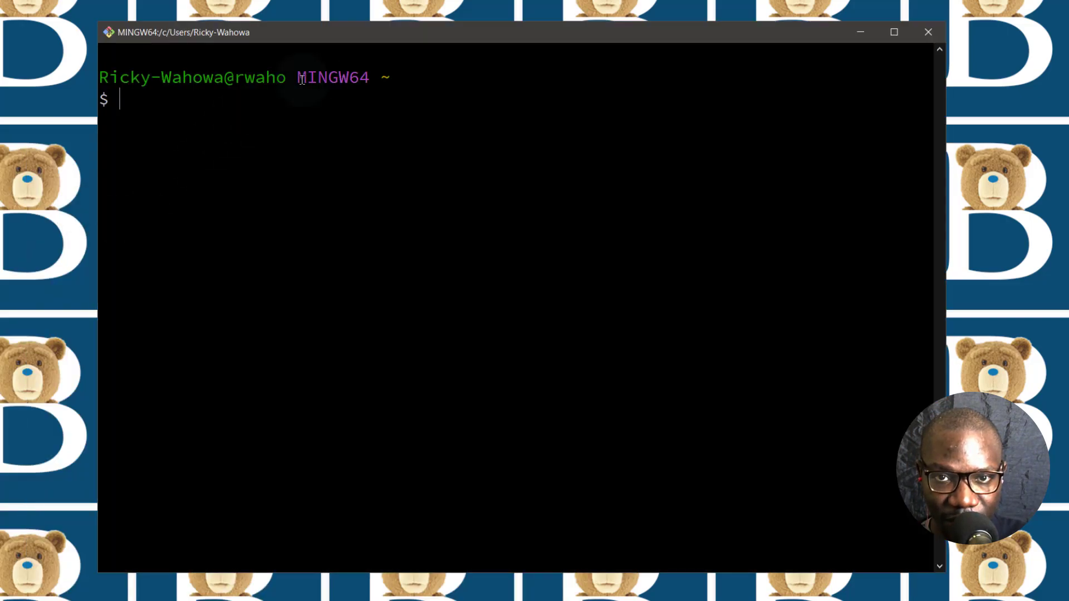
{"action": "left_click_drag", "start_coordinate": [454, 31], "coordinate": [365, 50]}
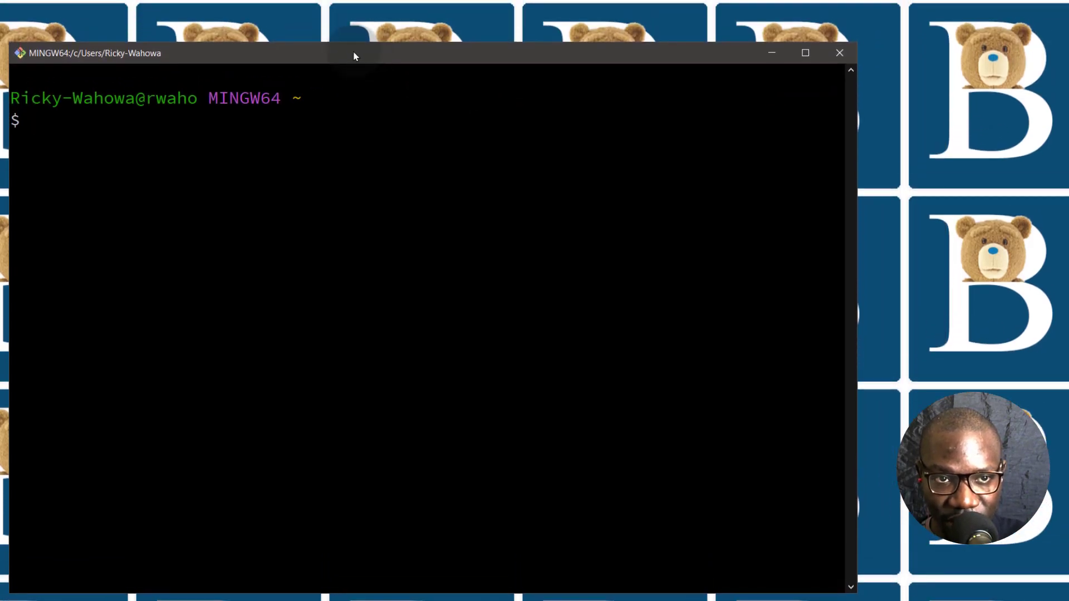
{"action": "left_click", "coordinate": [60, 121]}
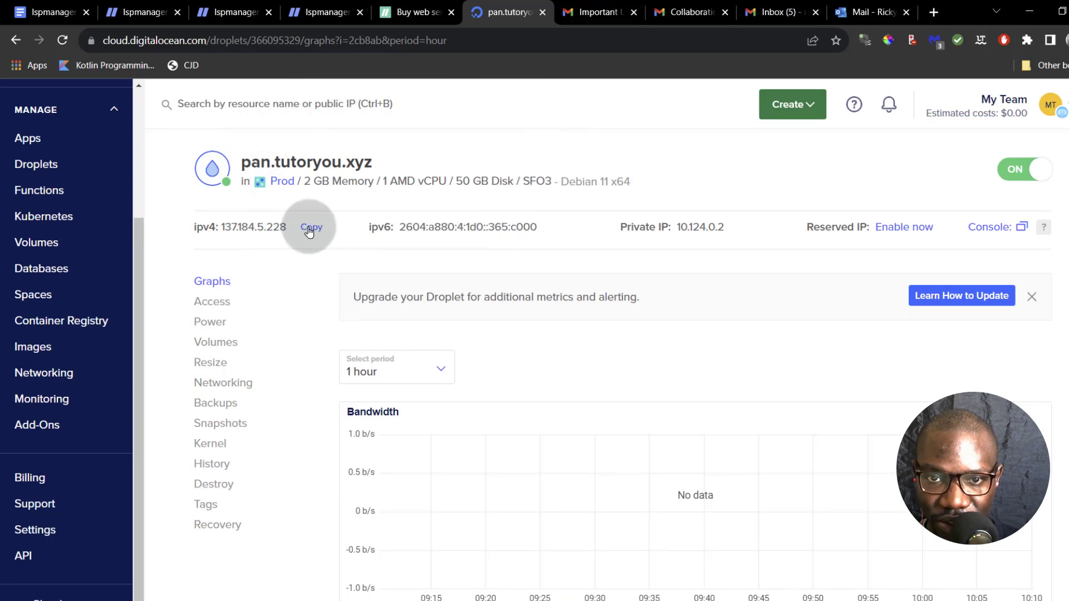
- Copy the droplet's IPv4 and save 137.184.5.228 as the test A record's address
{"action": "left_click", "coordinate": [309, 230]}
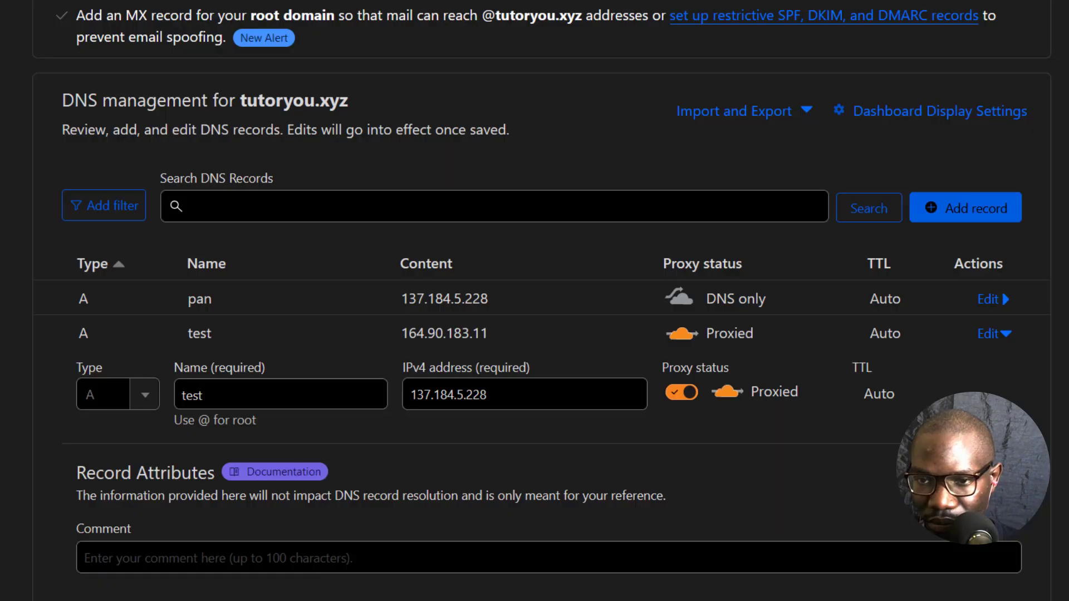
{"action": "key", "text": "Return"}
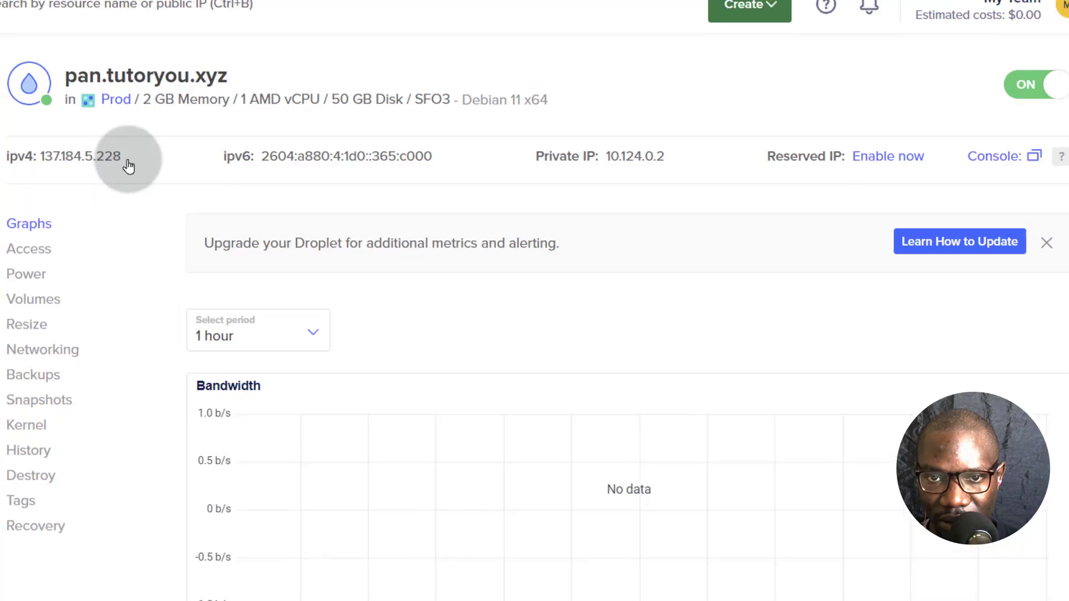
{"action": "left_click", "coordinate": [124, 162]}
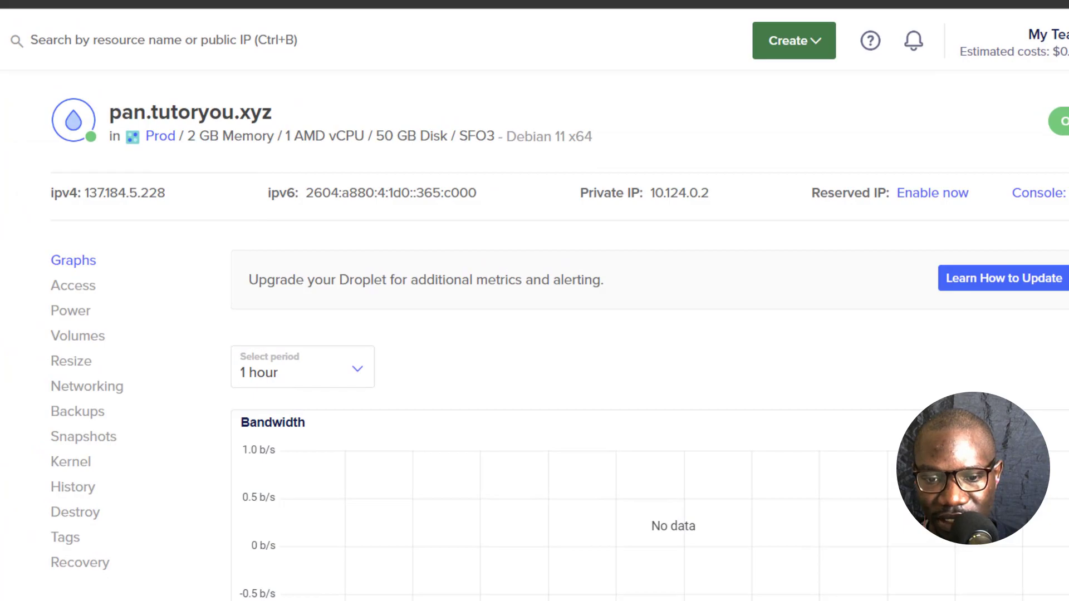
- SSH into the droplet as root, accept its host key with 'yes', and clear the screen
{"action": "key", "text": "alt+Tab"}
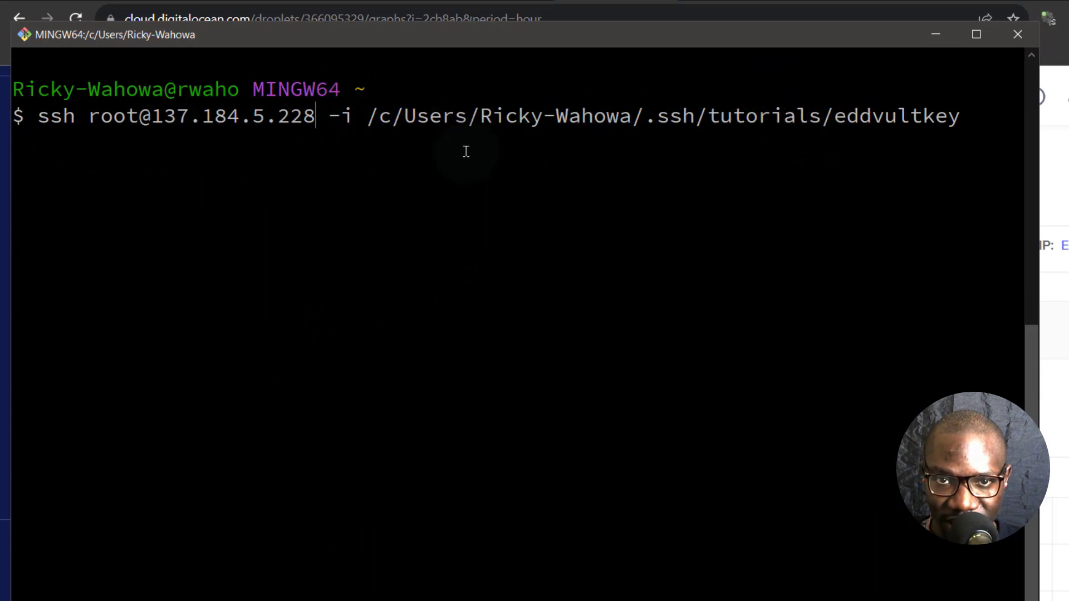
{"action": "key", "text": "Return"}
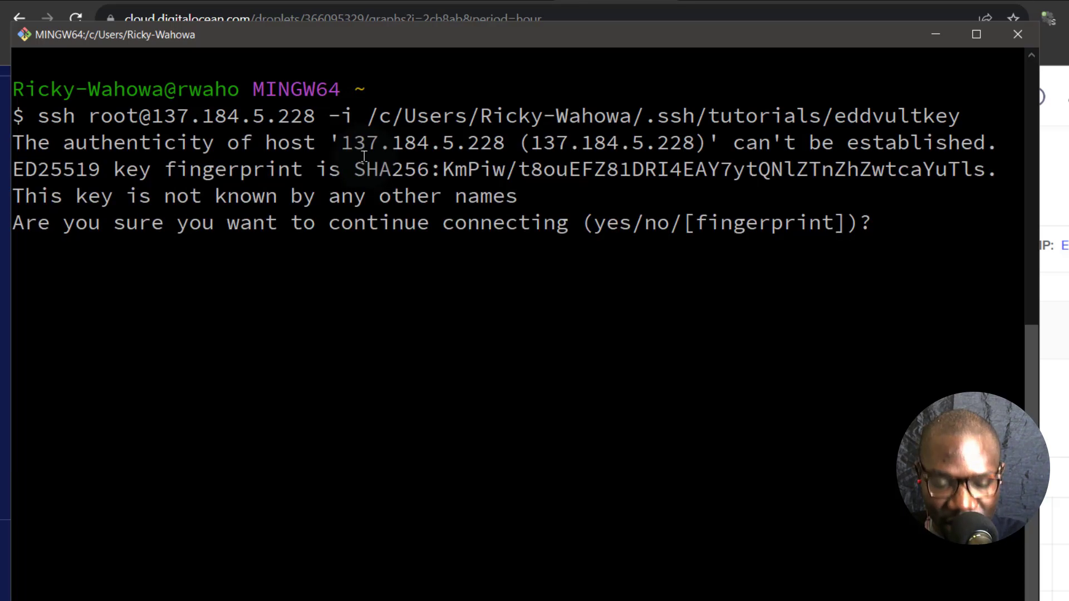
{"action": "type", "text": "yes"}
{"action": "key", "text": "Return"}
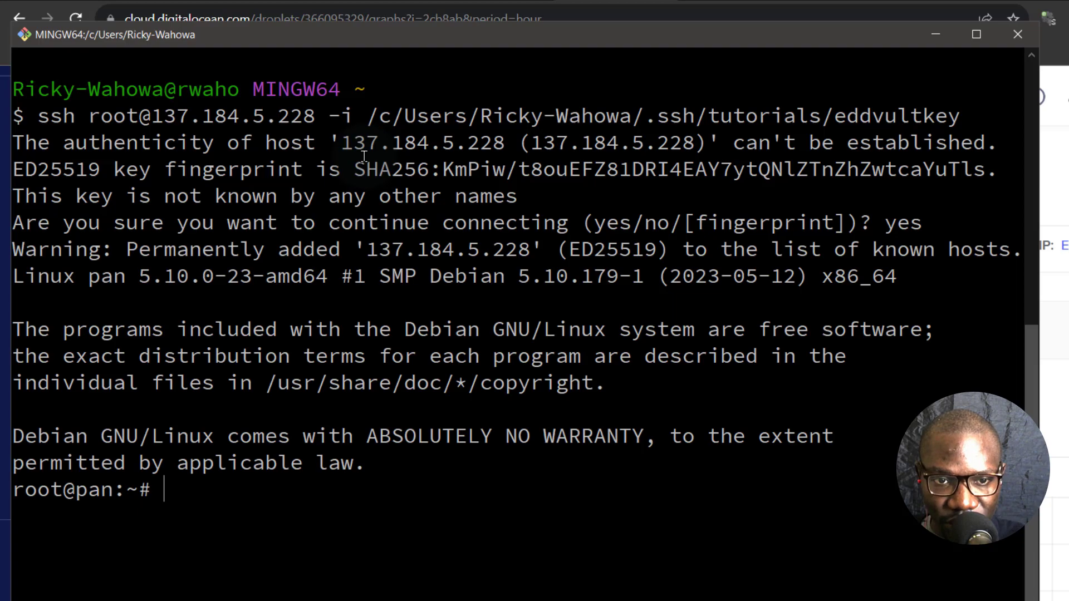
{"action": "key", "text": "ctrl+l"}
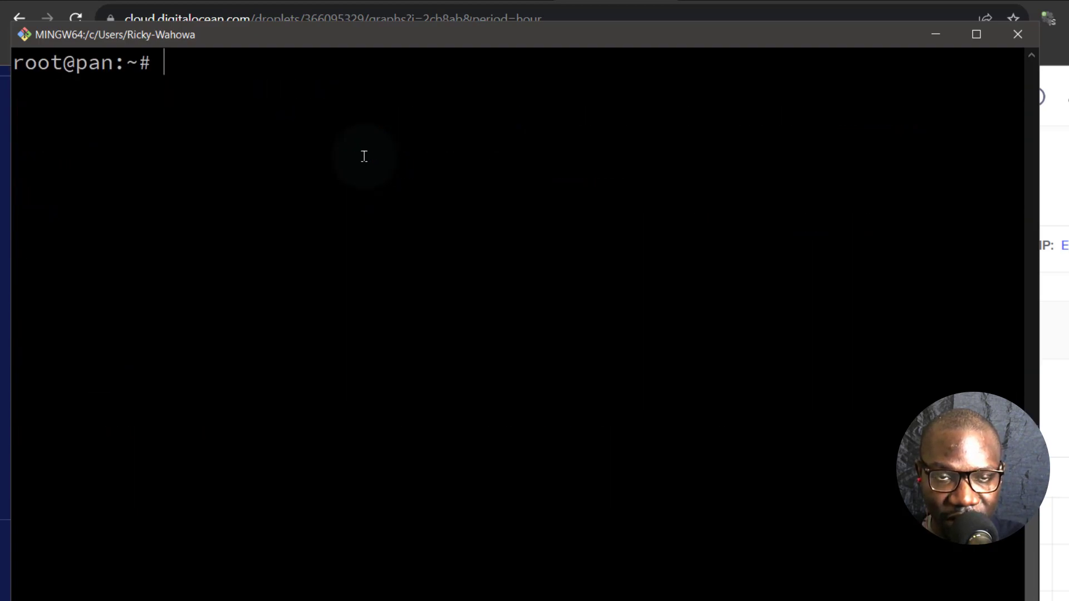
- Upgrade the server's packages with 'apt update && apt upgrade', then return to the installation guide
{"action": "type", "text": "a"}
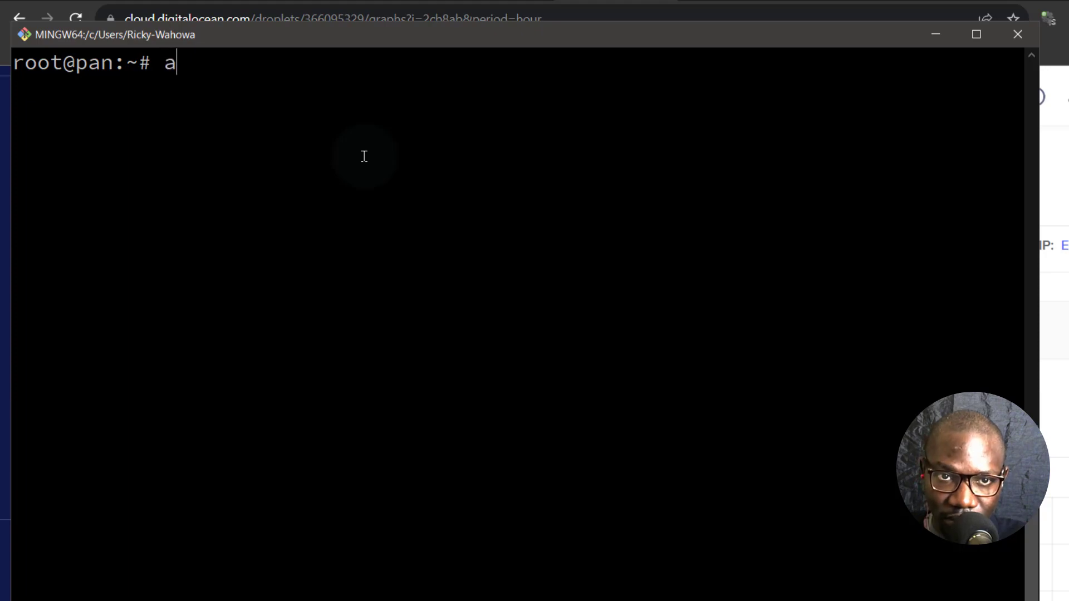
{"action": "type", "text": "pt update"}
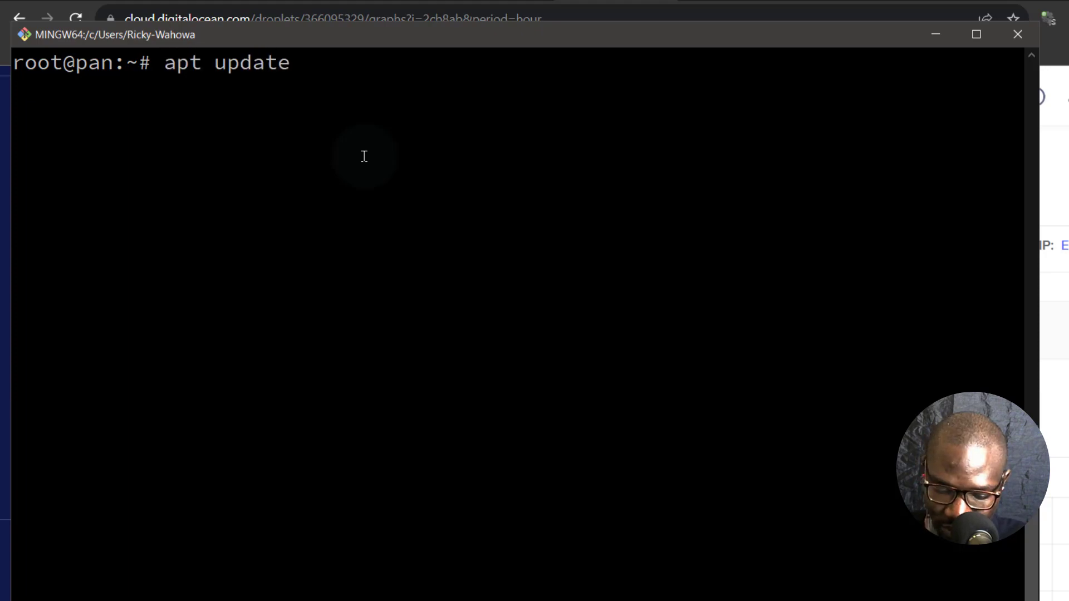
{"action": "type", "text": " && apt upgrade"}
{"action": "key", "text": "Return"}
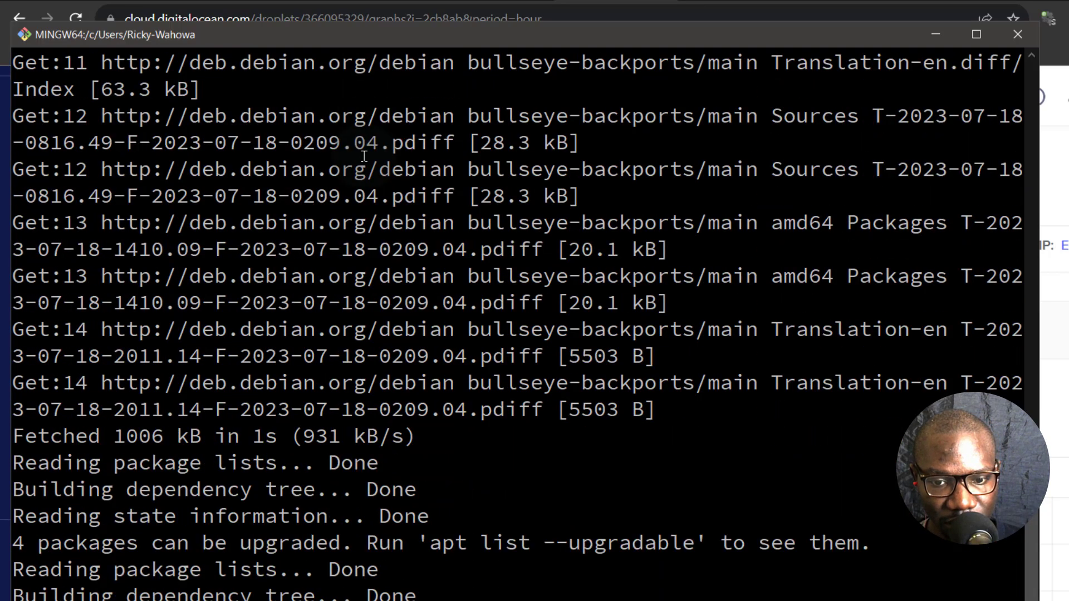
{"action": "key", "text": "Return"}
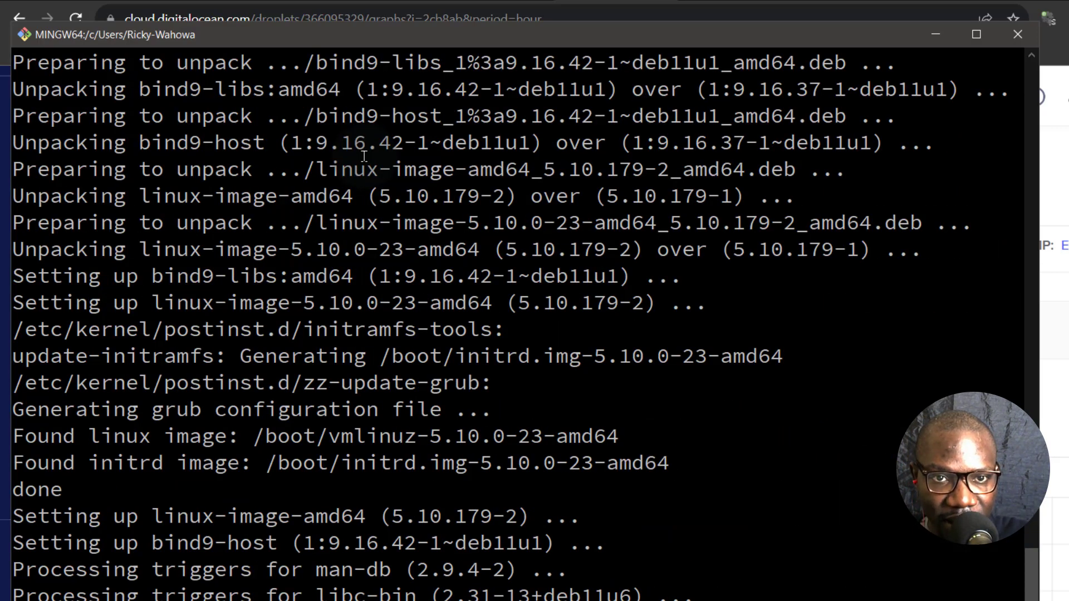
{"action": "key", "text": "ctrl+l"}
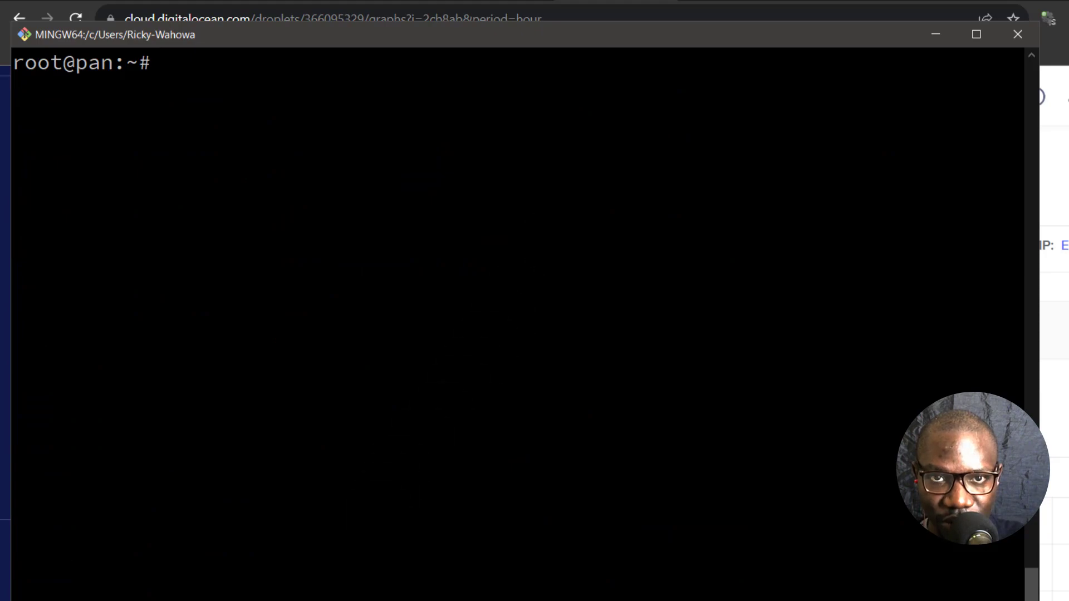
{"action": "key", "text": "alt+Tab"}
{"action": "key", "text": "ctrl+Tab"}
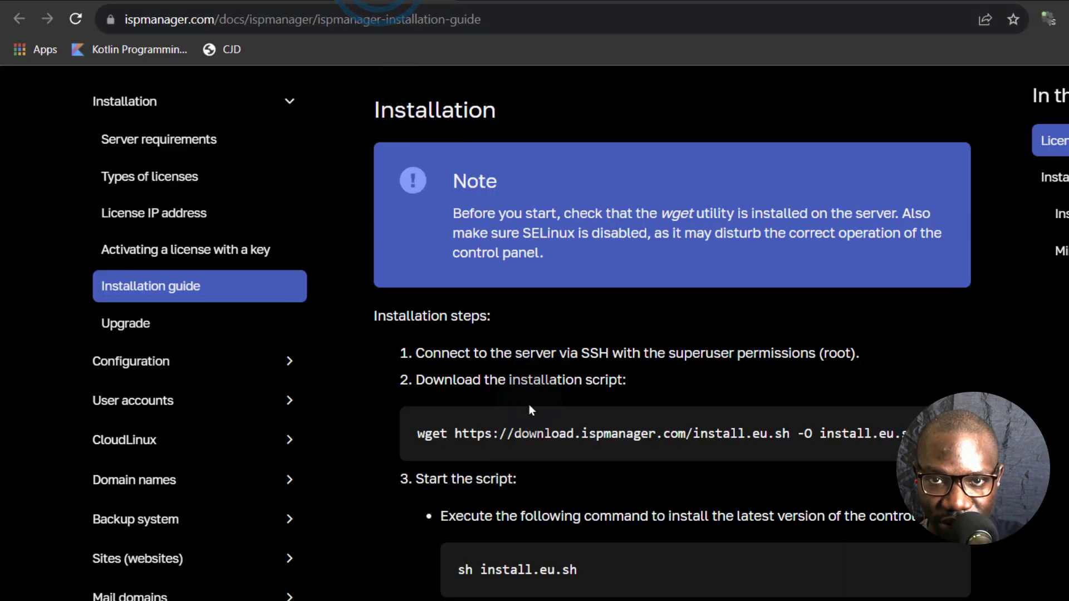
- Copy the wget install command from the ispmanager installation guide
{"action": "scroll", "coordinate": [375, 341], "scroll_direction": "up", "scroll_amount": 5}
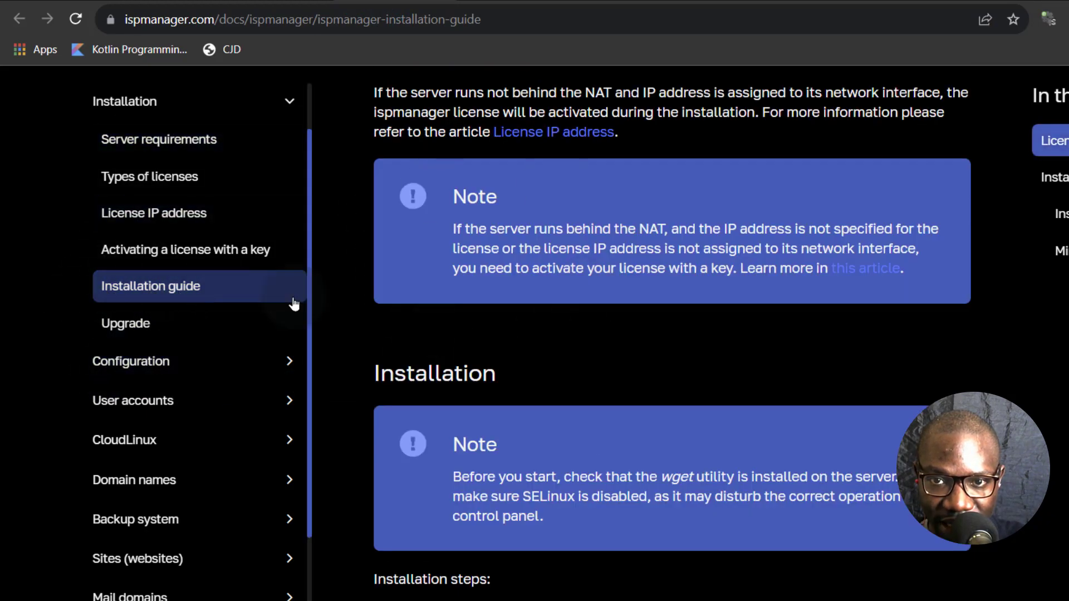
{"action": "scroll", "coordinate": [746, 384], "scroll_direction": "up", "scroll_amount": 5}
{"action": "scroll", "coordinate": [722, 377], "scroll_direction": "down", "scroll_amount": 10}
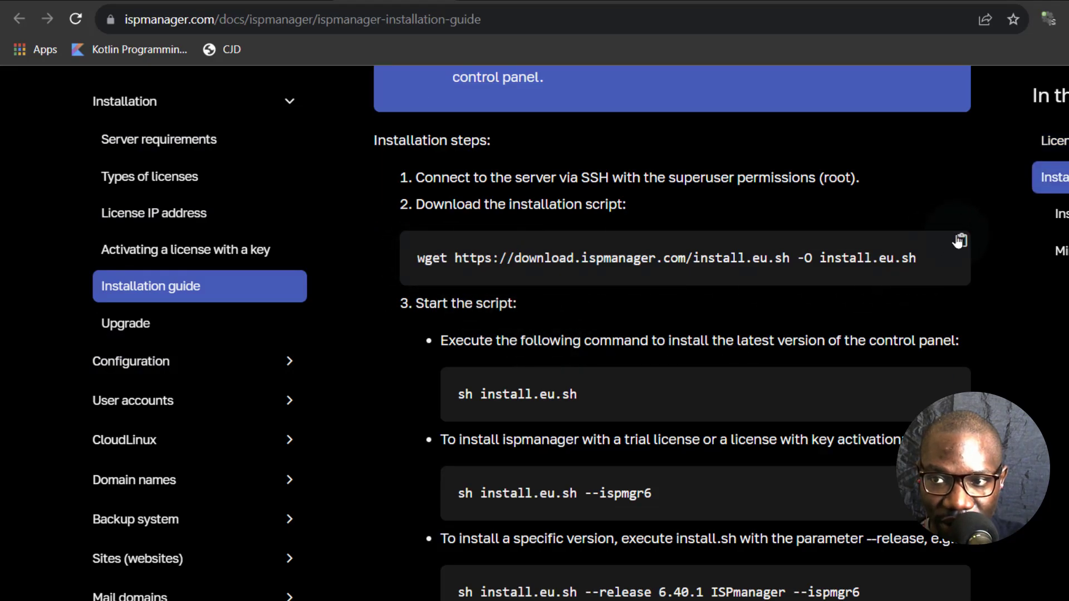
{"action": "left_click", "coordinate": [960, 241]}
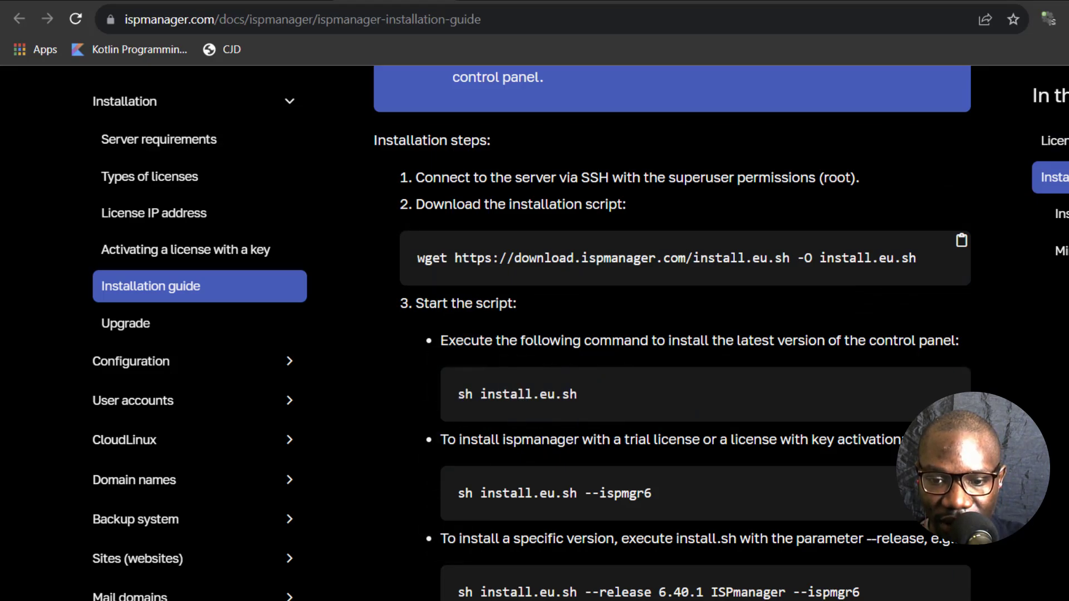
- On the server, run 'cd /tmp' and the pasted wget command to download install.eu.sh
{"action": "key", "text": "alt+Tab"}
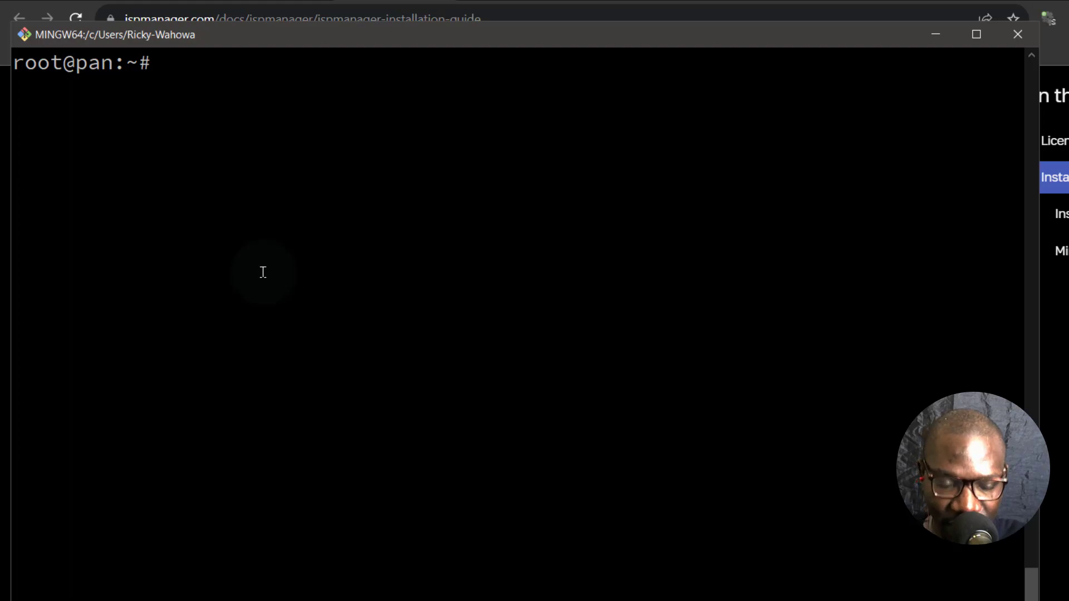
{"action": "type", "text": "cd /"}
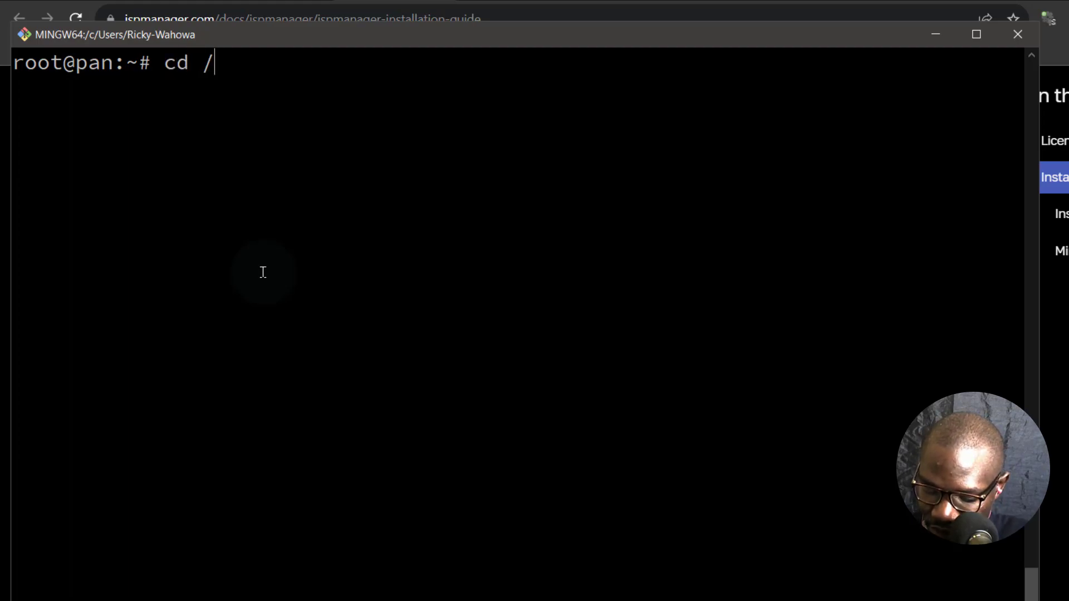
{"action": "type", "text": "tmp"}
{"action": "key", "text": "Return"}
{"action": "key", "text": "shift+Insert"}
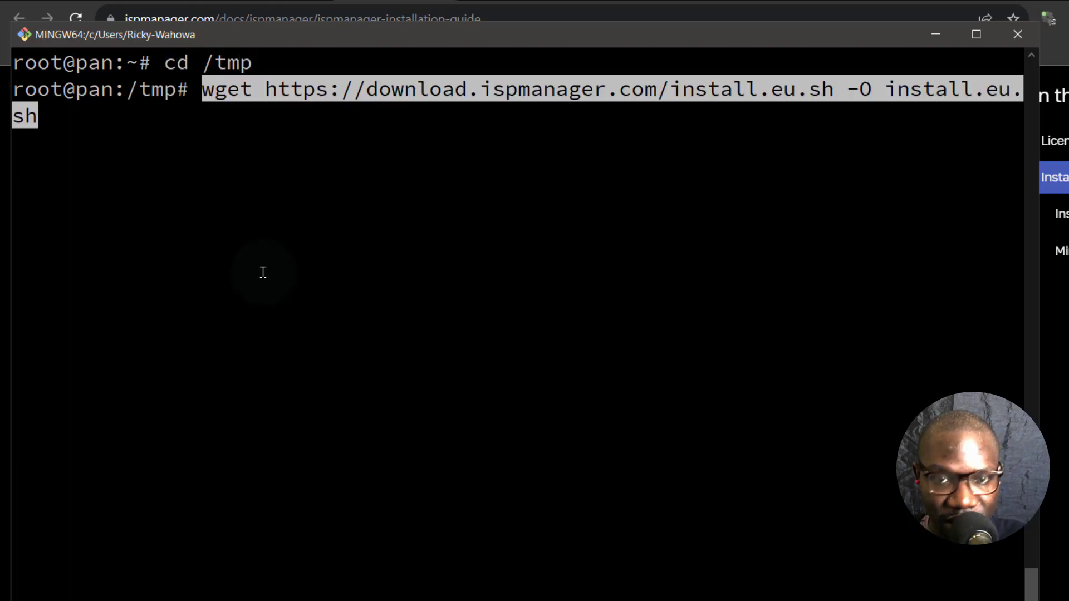
{"action": "key", "text": "Return"}
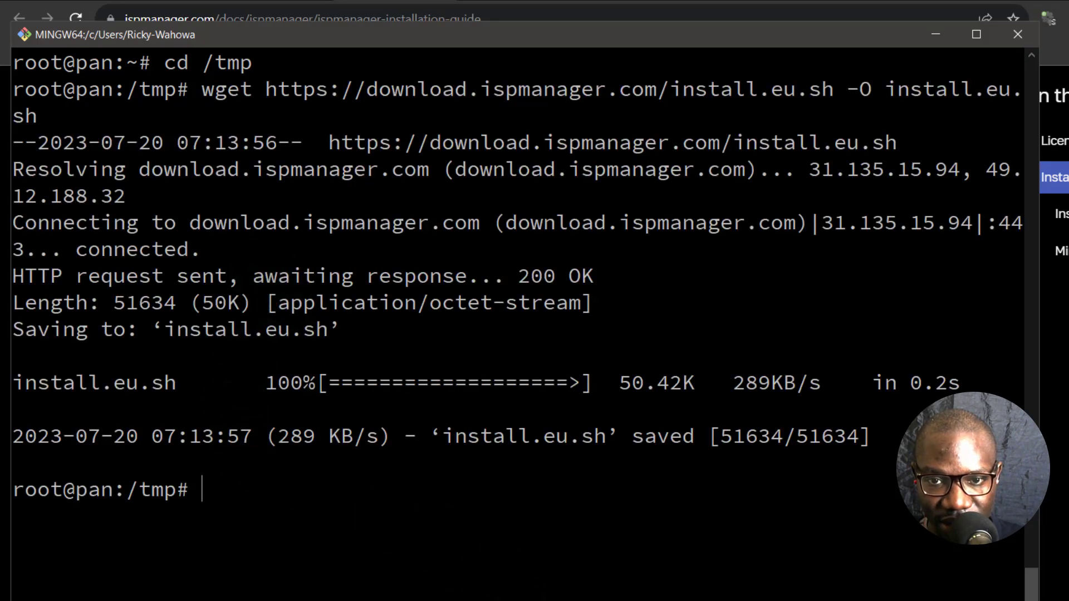
{"action": "key", "text": "alt+Tab"}
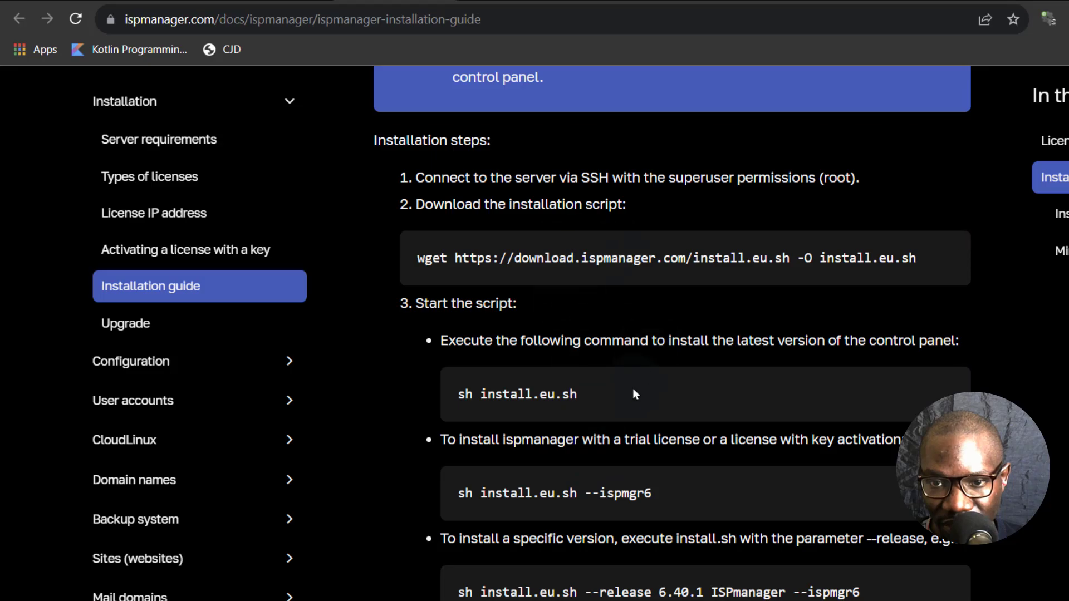
- Copy the 'sh install.eu.sh' command from the installation guide
{"action": "mouse_move", "coordinate": [671, 409]}
{"action": "left_click", "coordinate": [961, 378]}
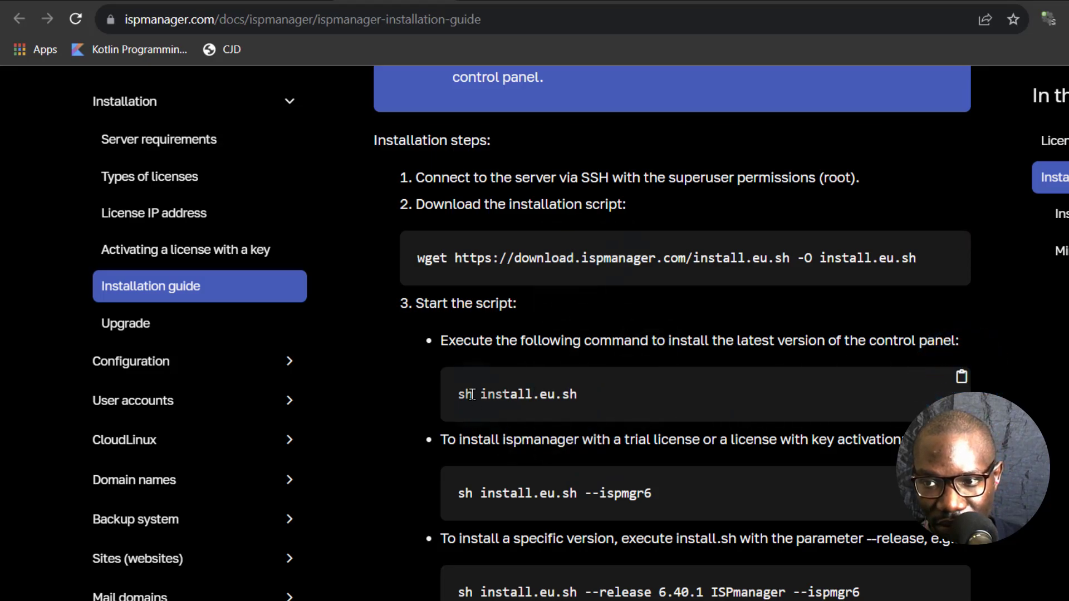
{"action": "left_click", "coordinate": [961, 378]}
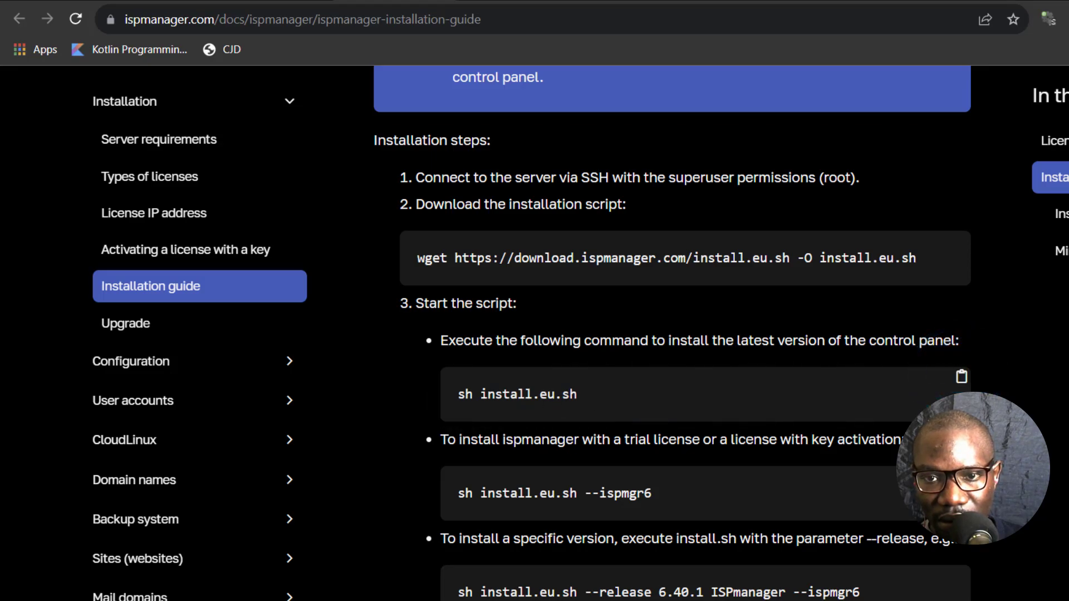
- Reboot the pan server, then recall the earlier ssh login command
{"action": "key", "text": "alt+Tab"}
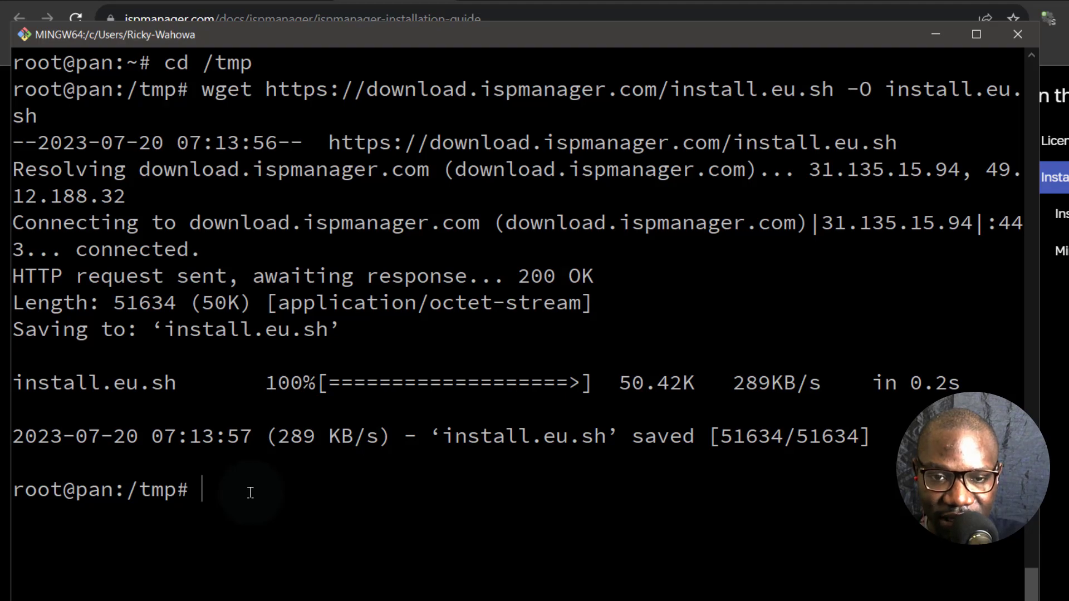
{"action": "type", "text": "re"}
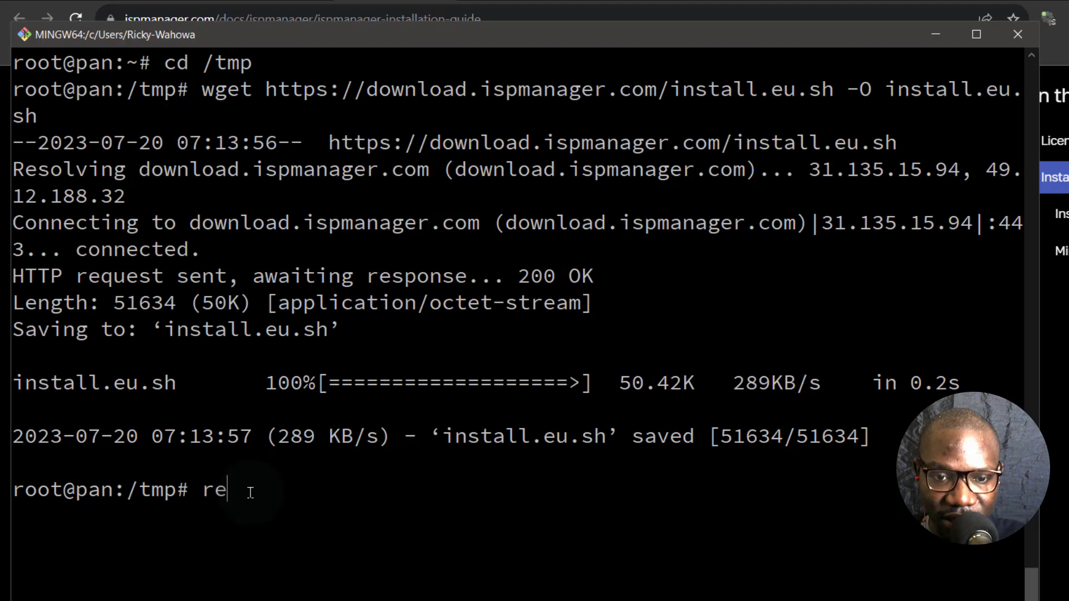
{"action": "type", "text": "boot"}
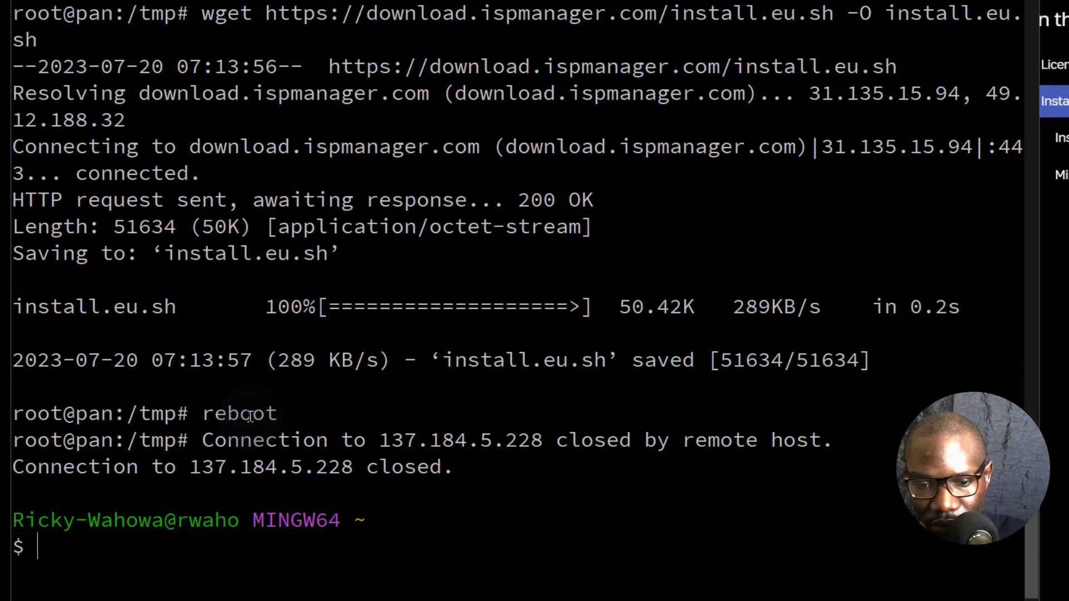
{"action": "key", "text": "Up"}
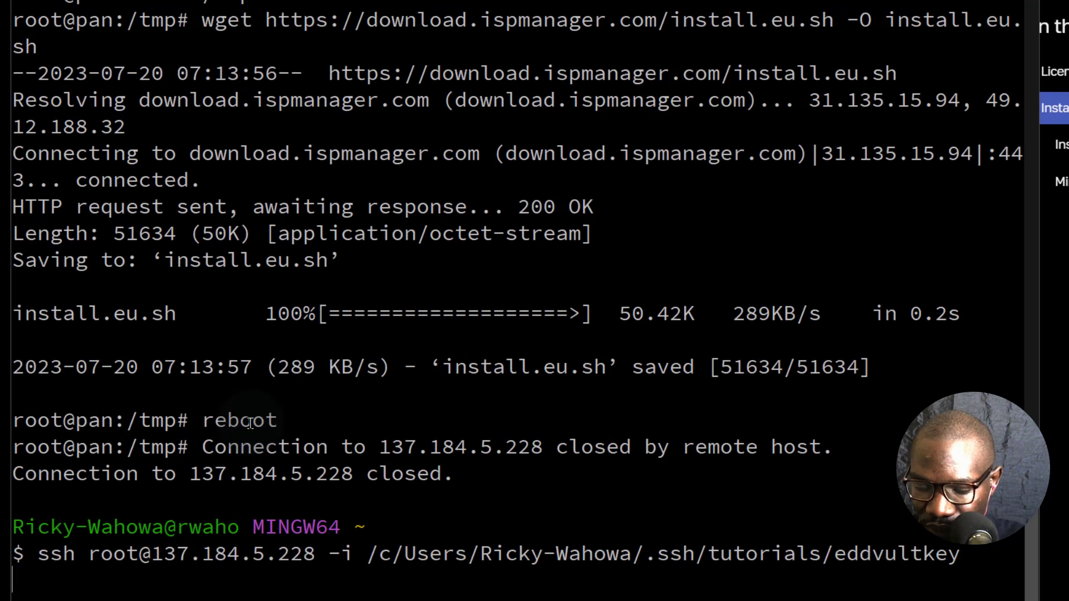
- Reconnect to the server, go to /tmp, list it, and rerun the install.eu.sh wget download
{"action": "key", "text": "Return"}
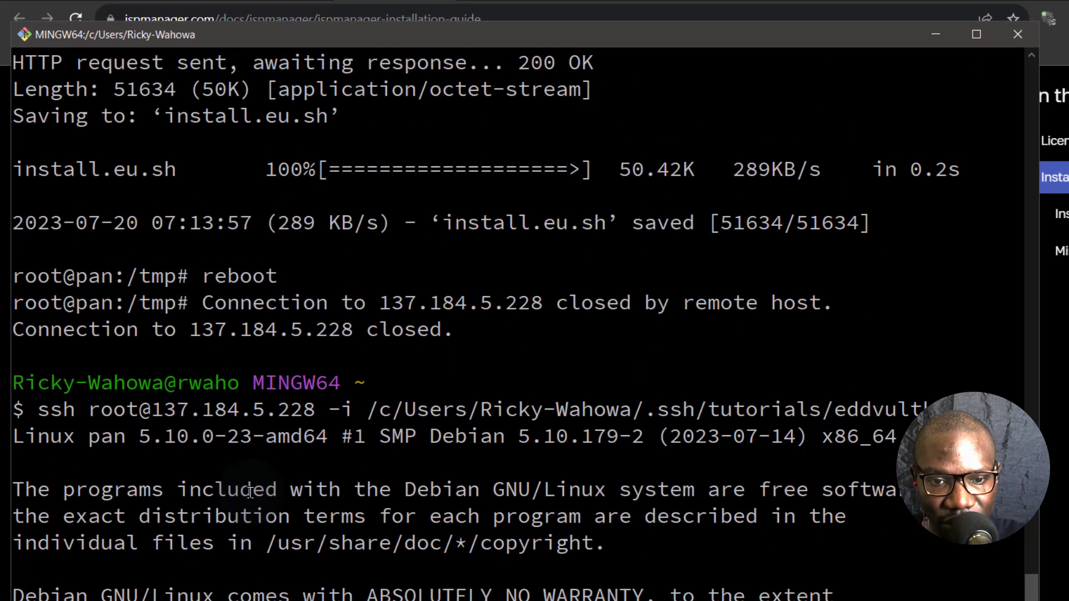
{"action": "key", "text": "ctrl+l"}
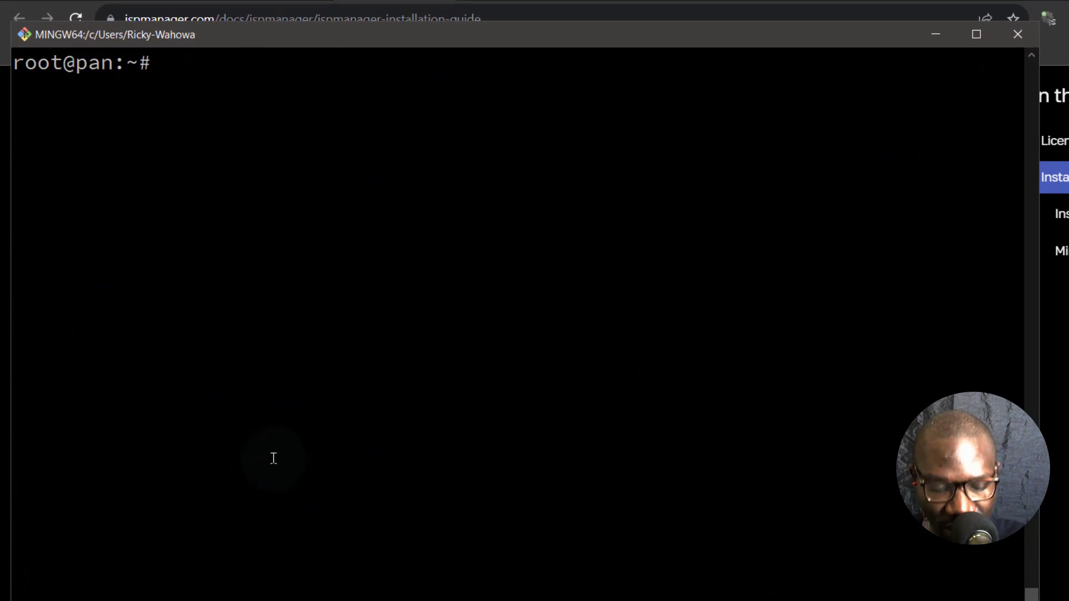
{"action": "type", "text": "cd /tmp"}
{"action": "key", "text": "Return"}
{"action": "type", "text": "ls"}
{"action": "key", "text": "Return"}
{"action": "type", "text": "ls"}
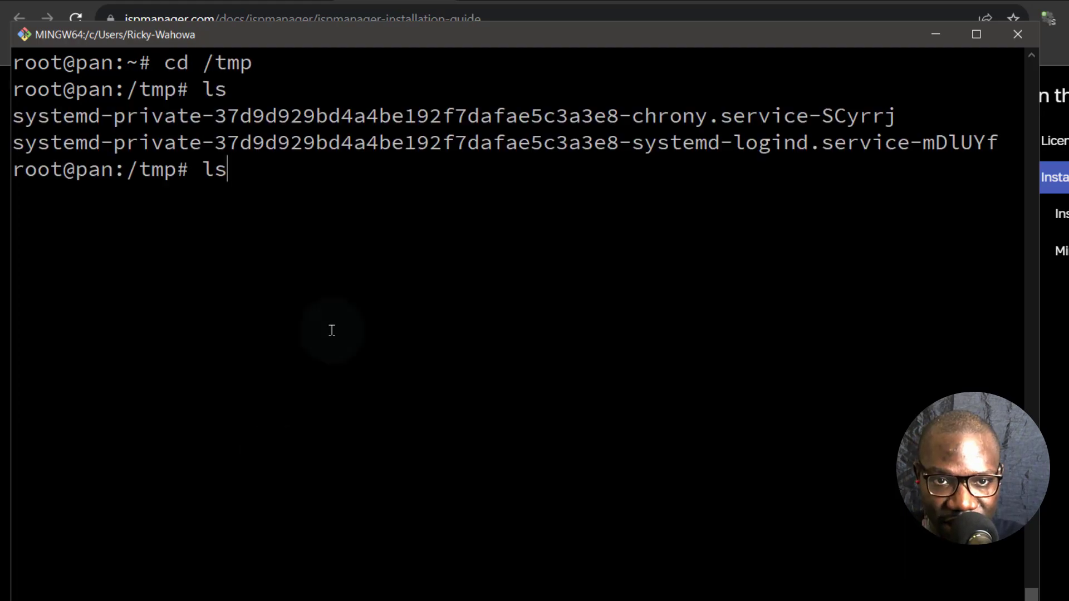
{"action": "key", "text": "Up"}
{"action": "key", "text": "Up"}
{"action": "key", "text": "Up"}
{"action": "key", "text": "Up"}
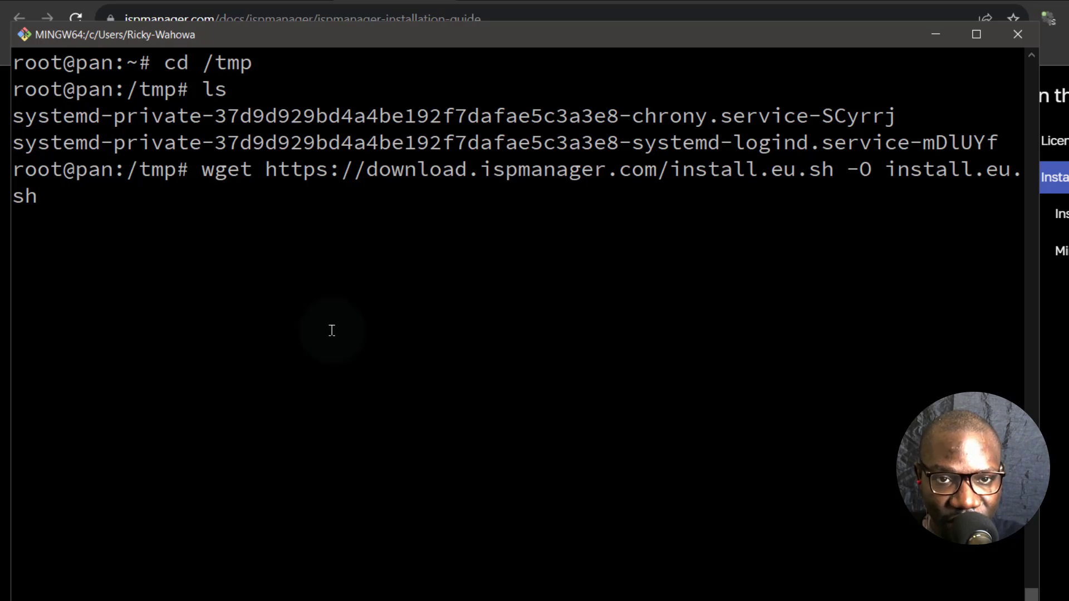
{"action": "key", "text": "Return"}
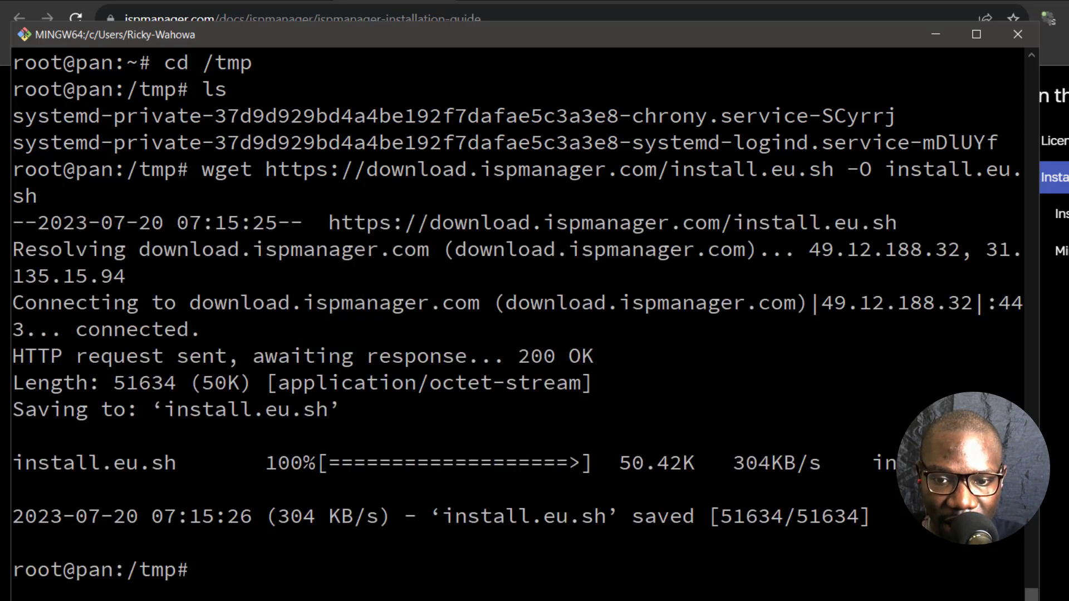
- Copy 'sh install.eu.sh' from the guide and return to a cleared terminal
{"action": "key", "text": "alt+Tab"}
{"action": "left_click", "coordinate": [962, 377]}
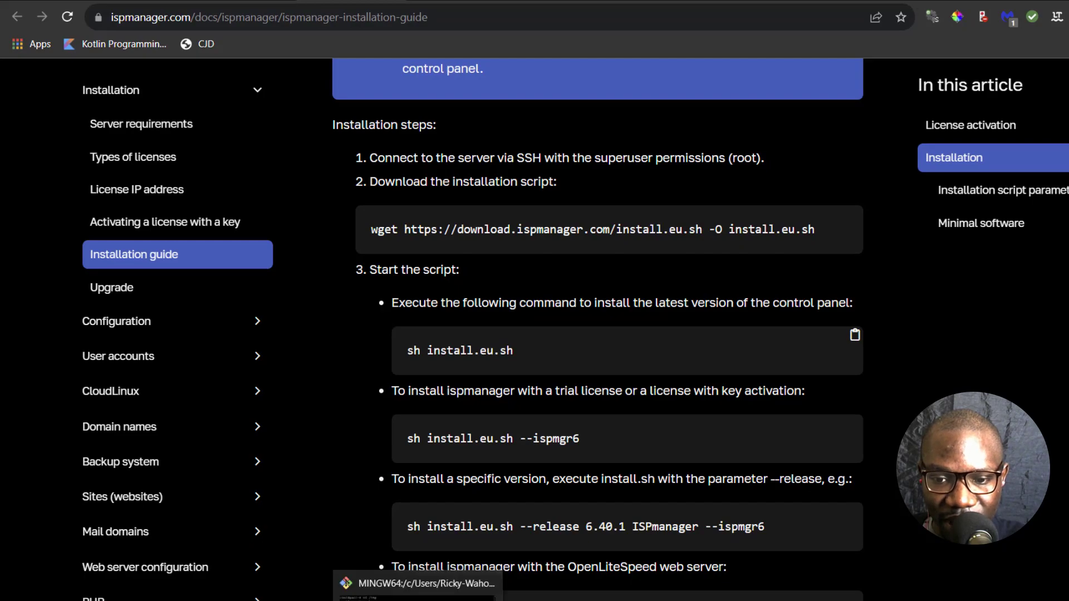
{"action": "left_click", "coordinate": [362, 599]}
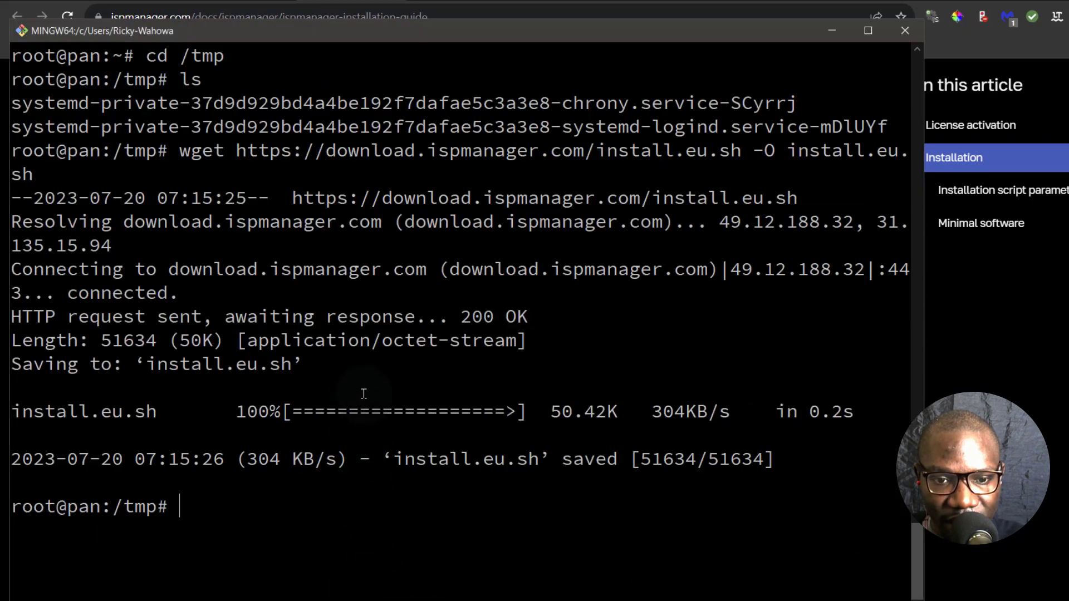
{"action": "key", "text": "ctrl+l"}
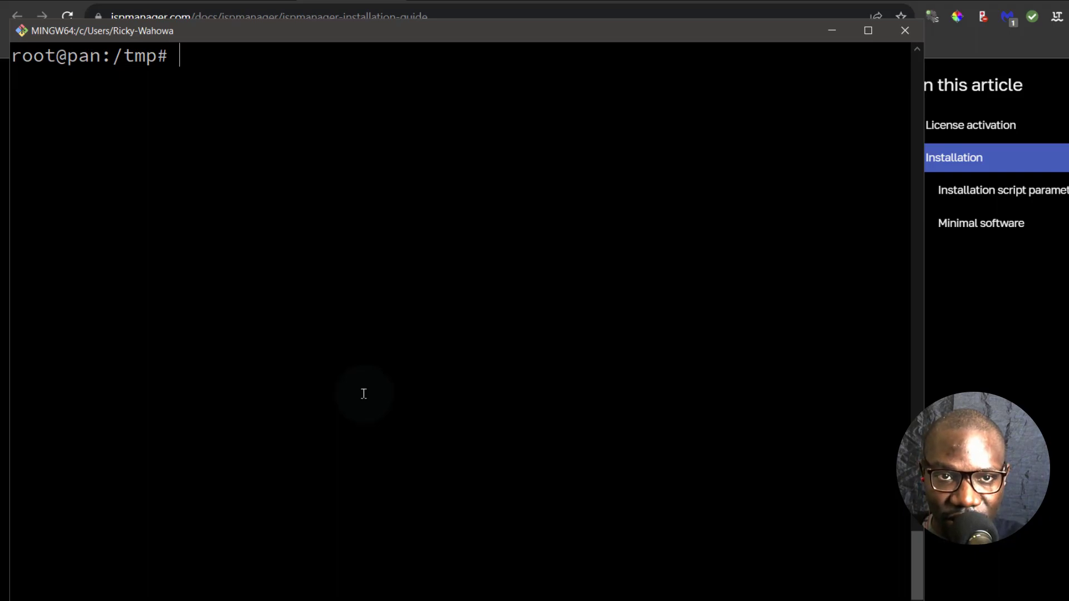
- Paste and run 'sh install.eu.sh', choosing the stable repository at the first prompt
{"action": "key", "text": "shift+Insert"}
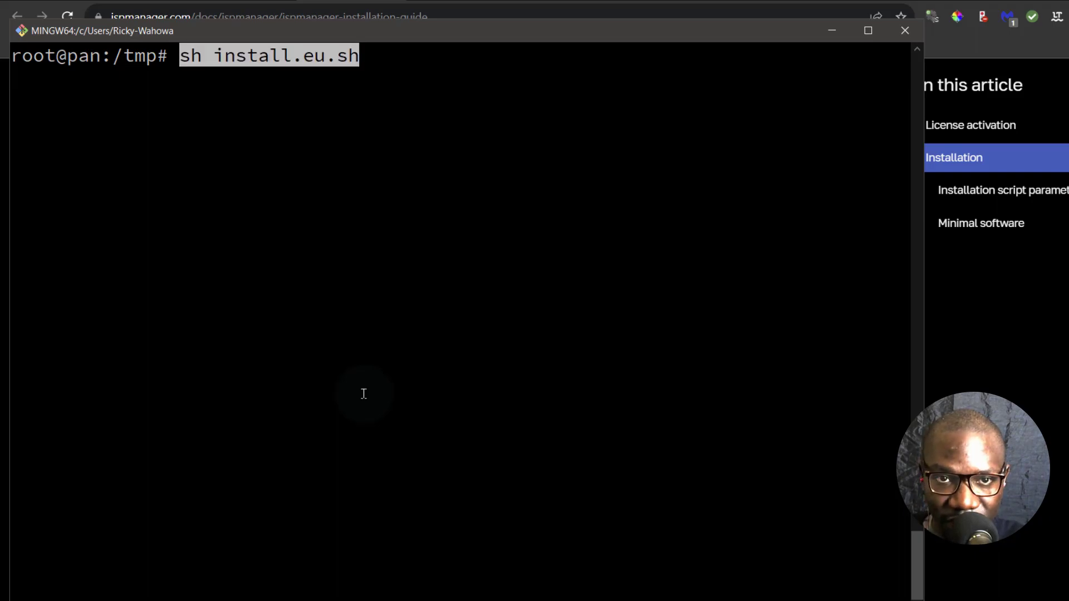
{"action": "key", "text": "Return"}
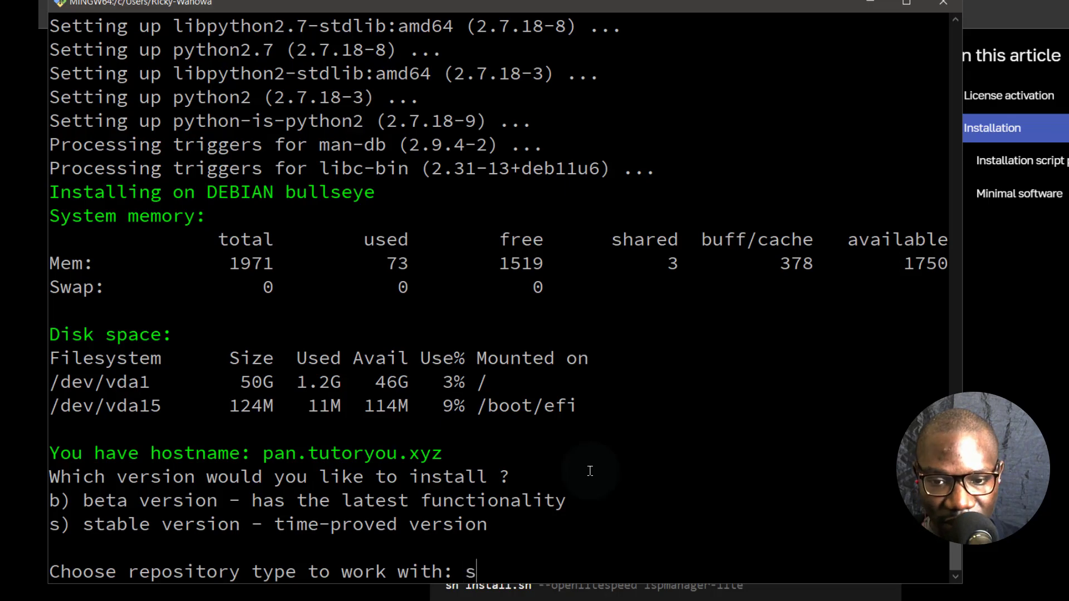
{"action": "key", "text": "Return"}
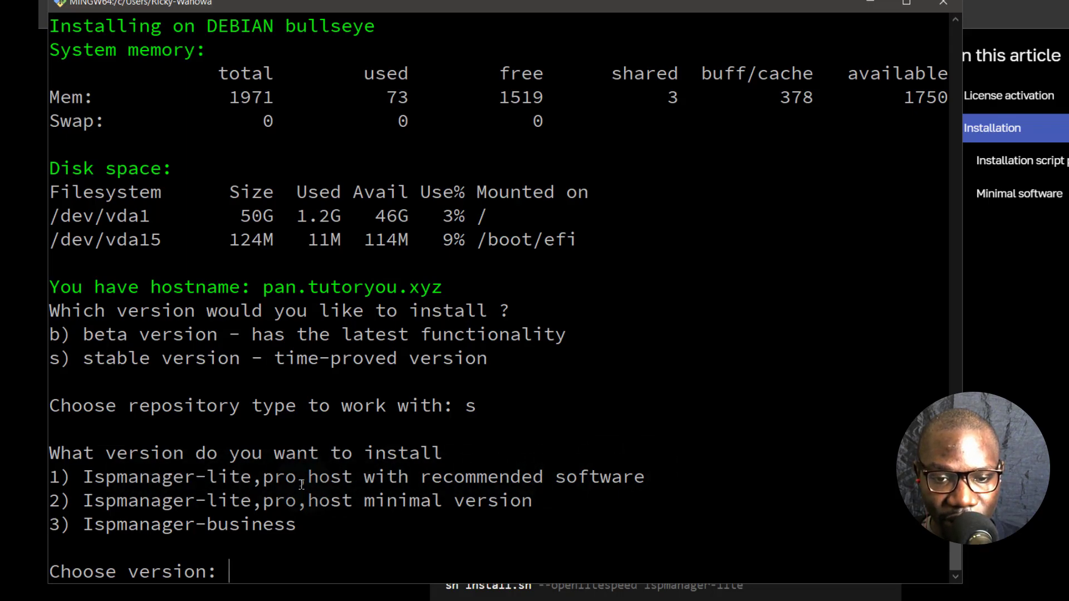
- Answer the installer prompts: version 1 with recommended software, Nginx + Apache, and MySQL (2)
{"action": "type", "text": "1"}
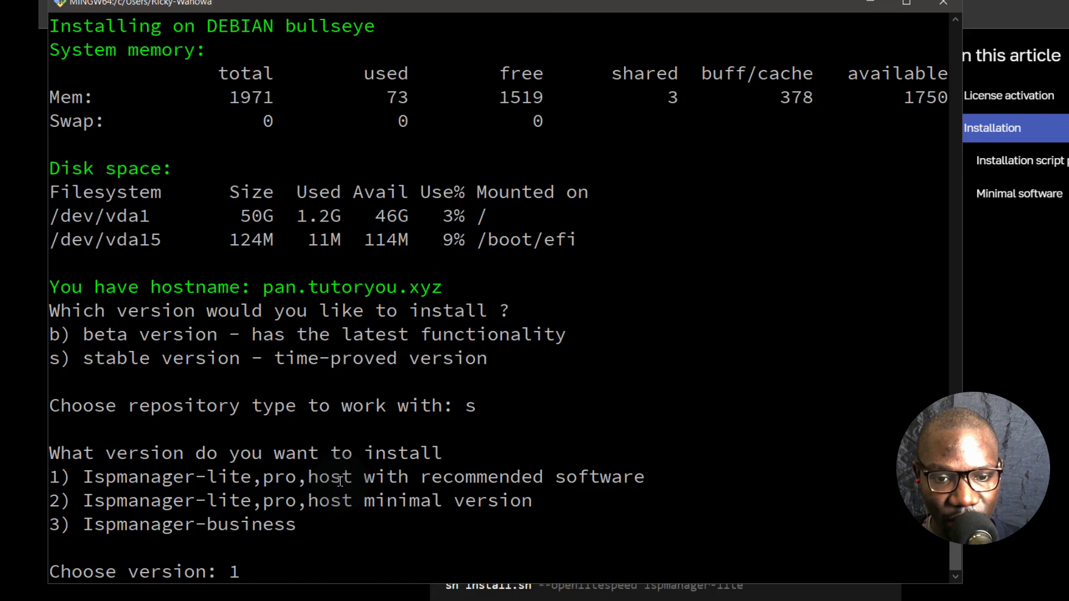
{"action": "key", "text": "Return"}
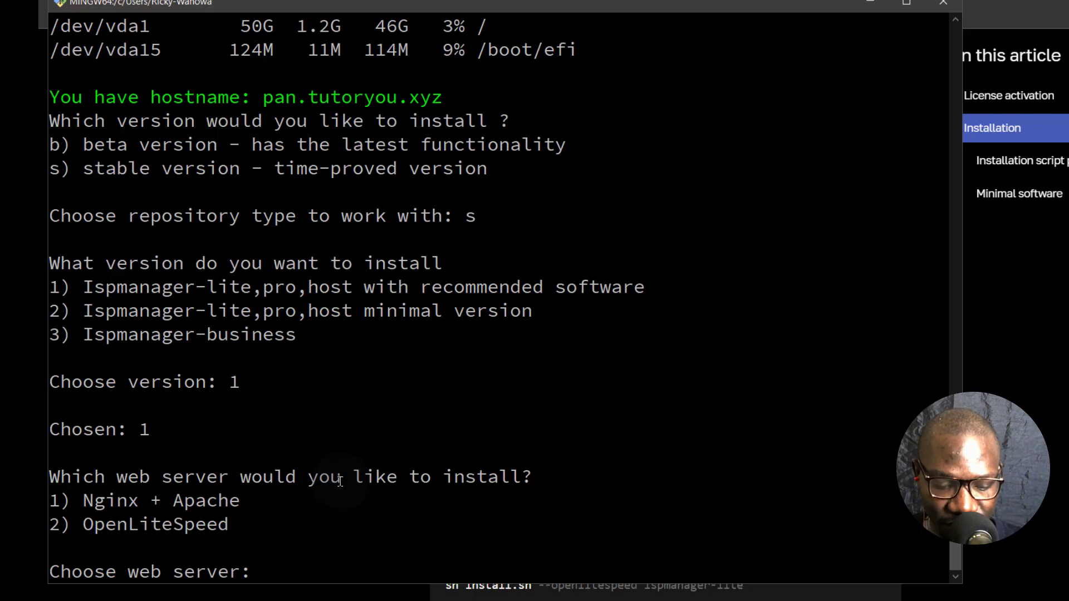
{"action": "key", "text": "Return"}
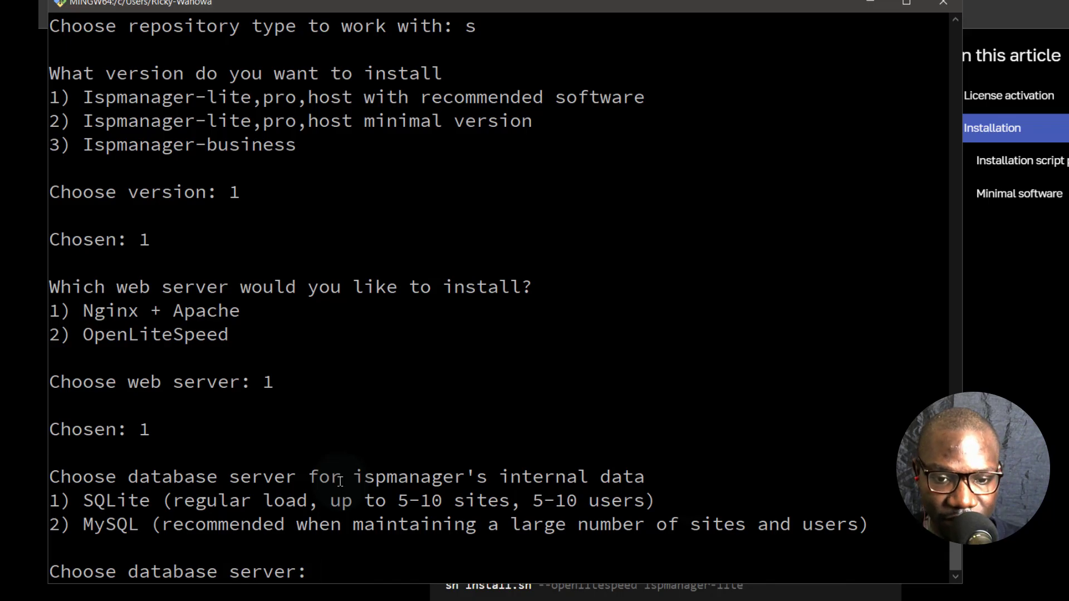
{"action": "type", "text": "2"}
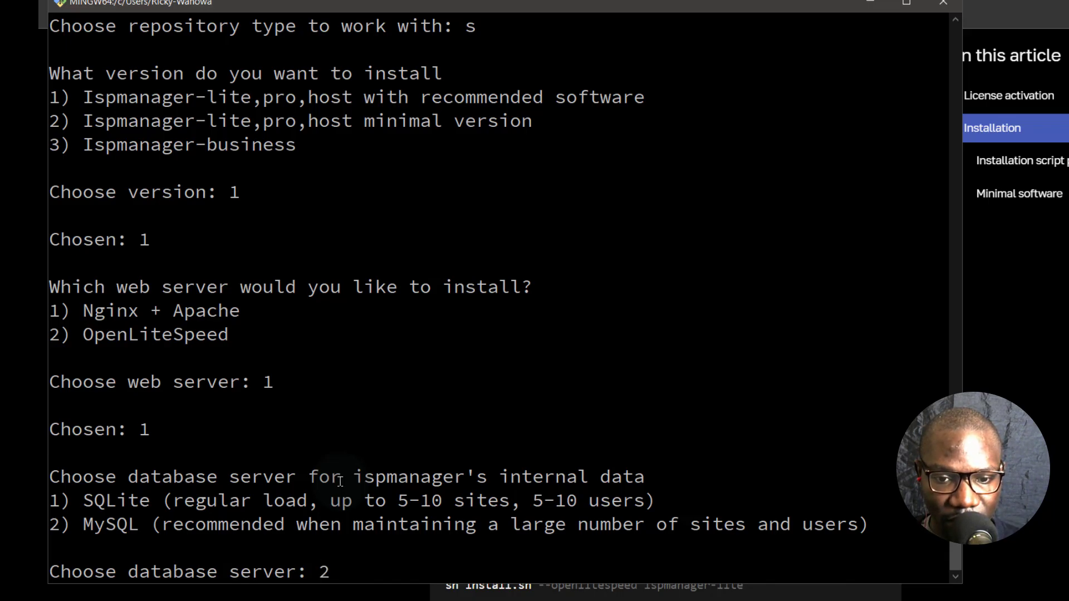
{"action": "key", "text": "Return"}
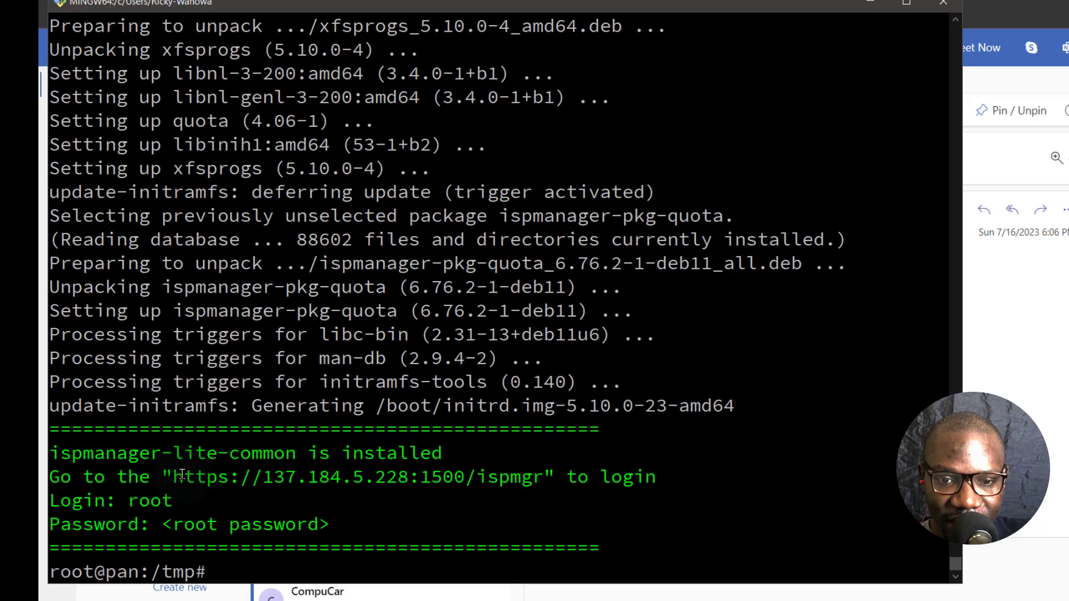
- Select the login URL, check the pan A record at 137.184.5.228, and start 'pan.' in a new tab
{"action": "left_click_drag", "start_coordinate": [182, 474], "coordinate": [464, 477]}
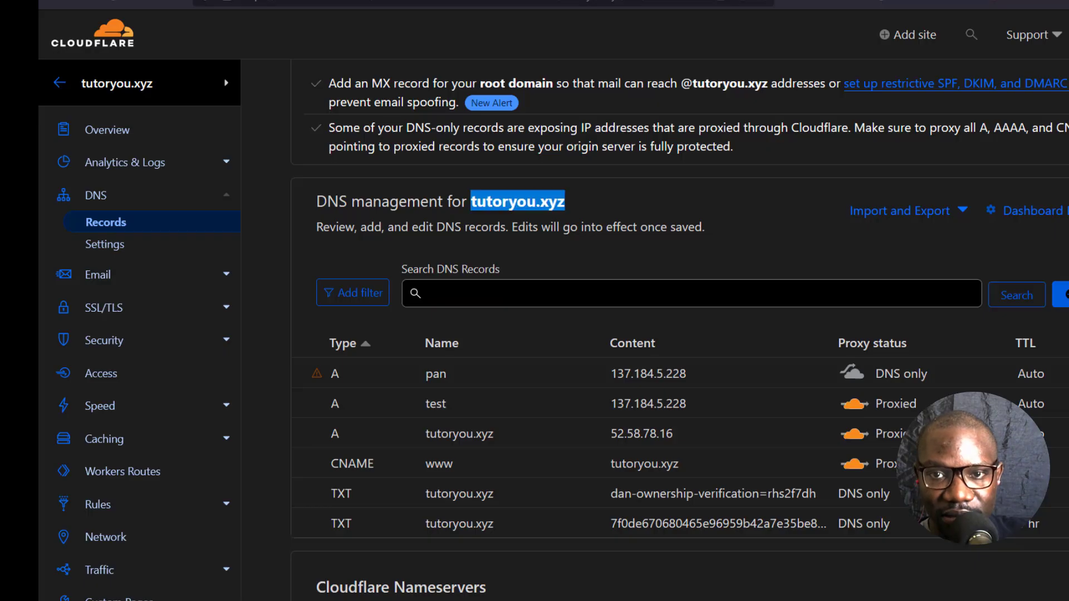
{"action": "key", "text": "alt+Tab"}
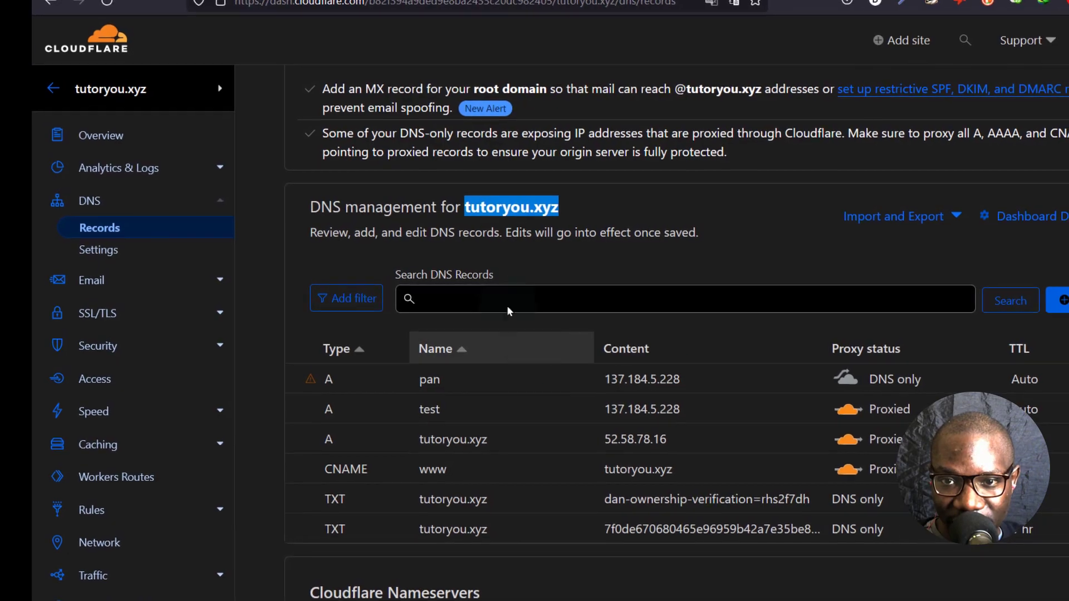
{"action": "key", "text": "ctrl+t"}
{"action": "type", "text": "pan.tutoryou.xyz"}
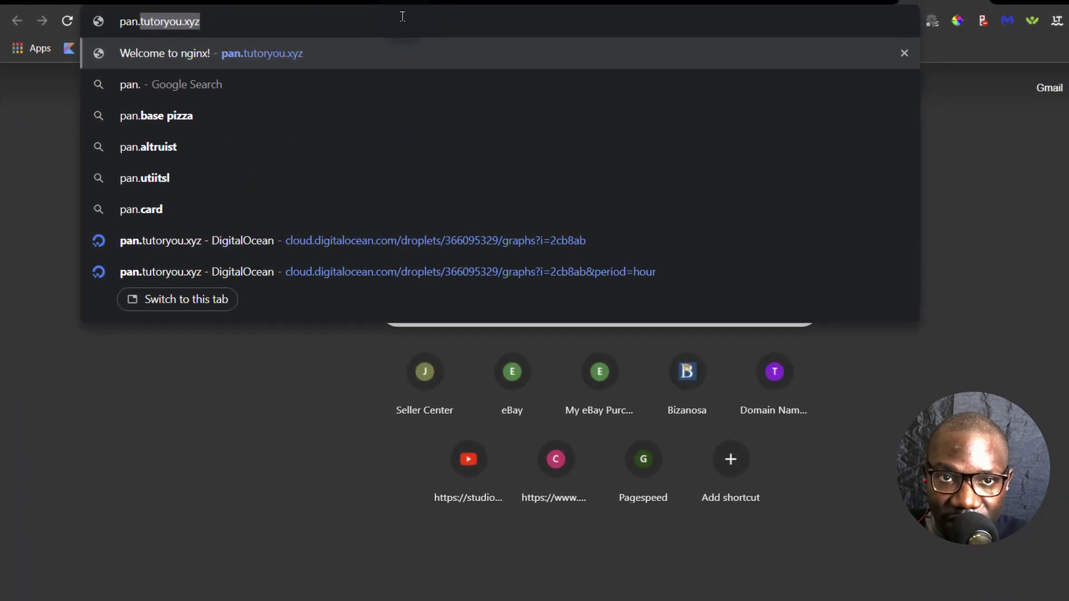
- Load pan.tutoryou.xyz:1500 past the certificate warning, then bring the Git Bash terminal forward
{"action": "key", "text": "Right"}
{"action": "type", "text": ":1"}
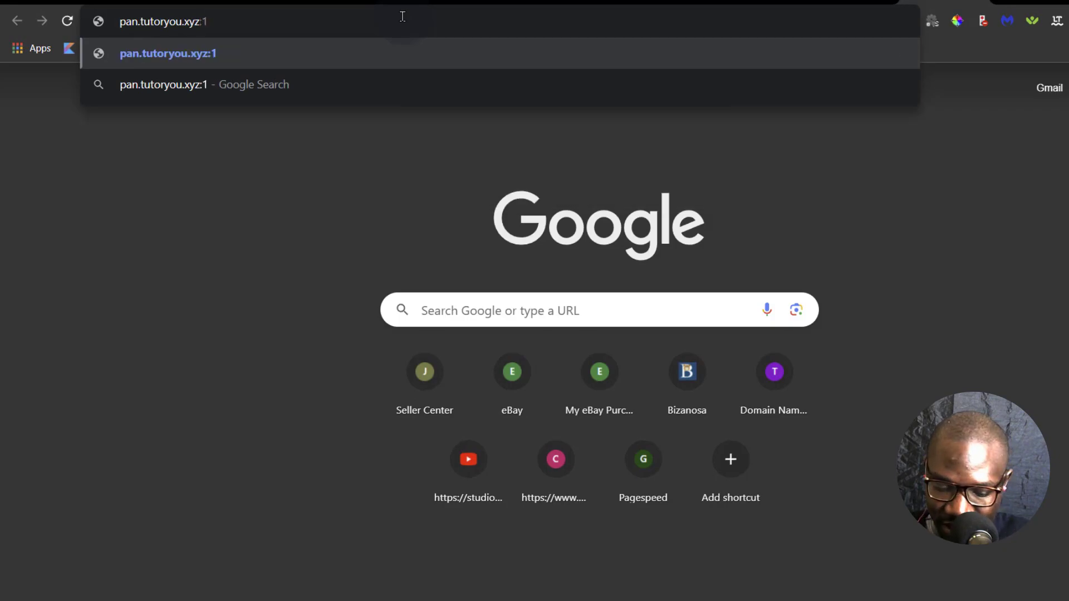
{"action": "type", "text": "500"}
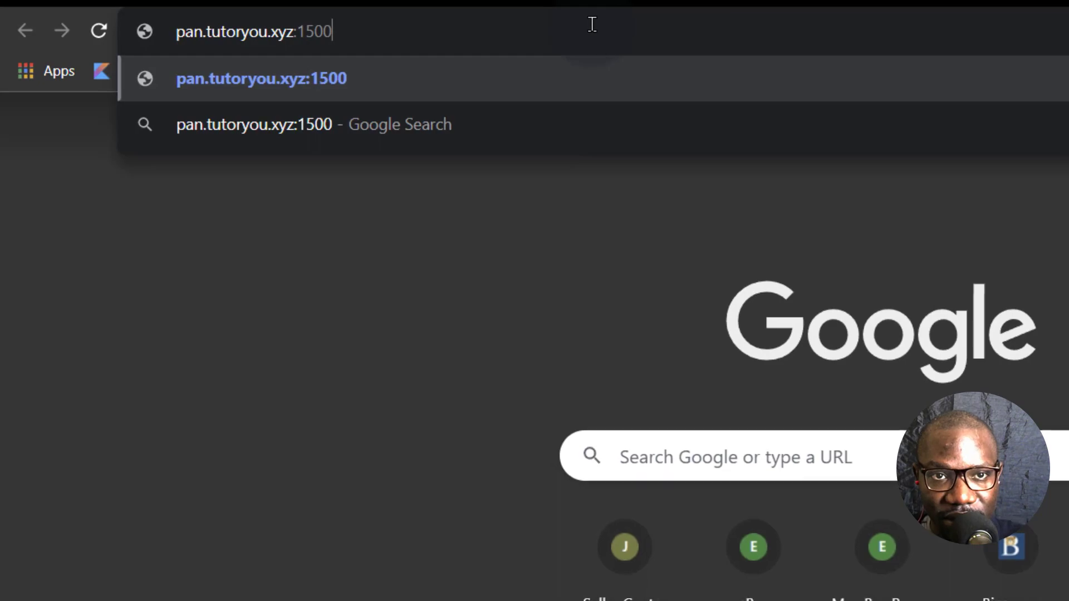
{"action": "key", "text": "Return"}
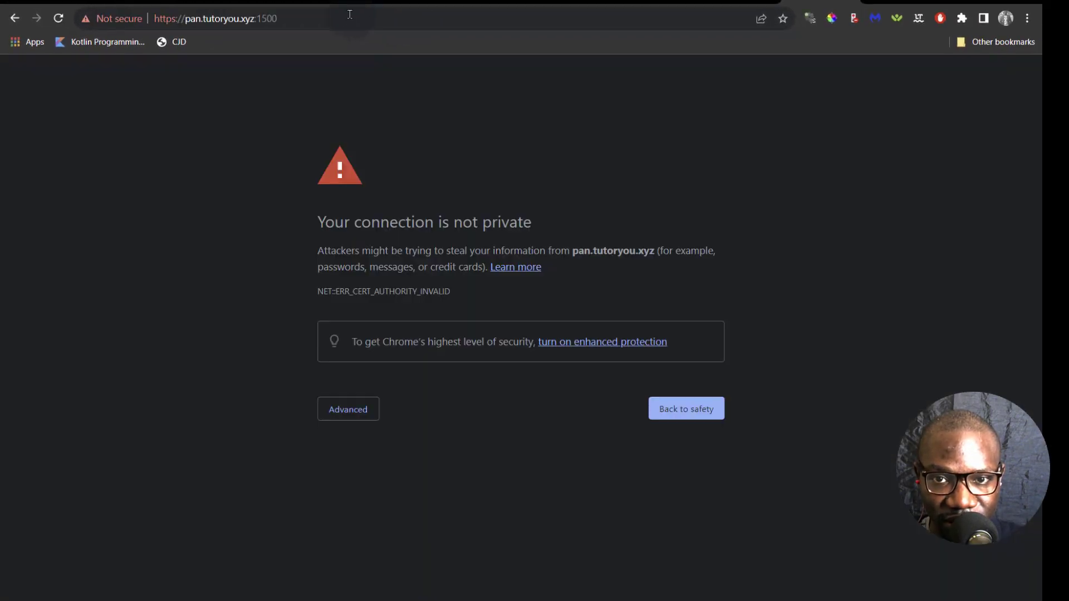
{"action": "left_click", "coordinate": [349, 409]}
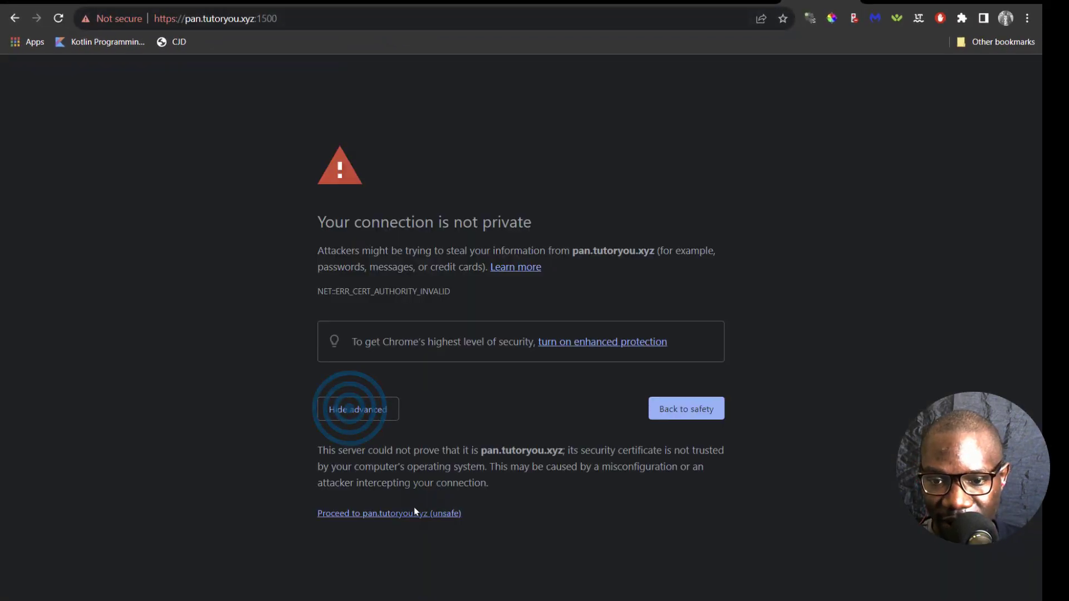
{"action": "left_click", "coordinate": [375, 514]}
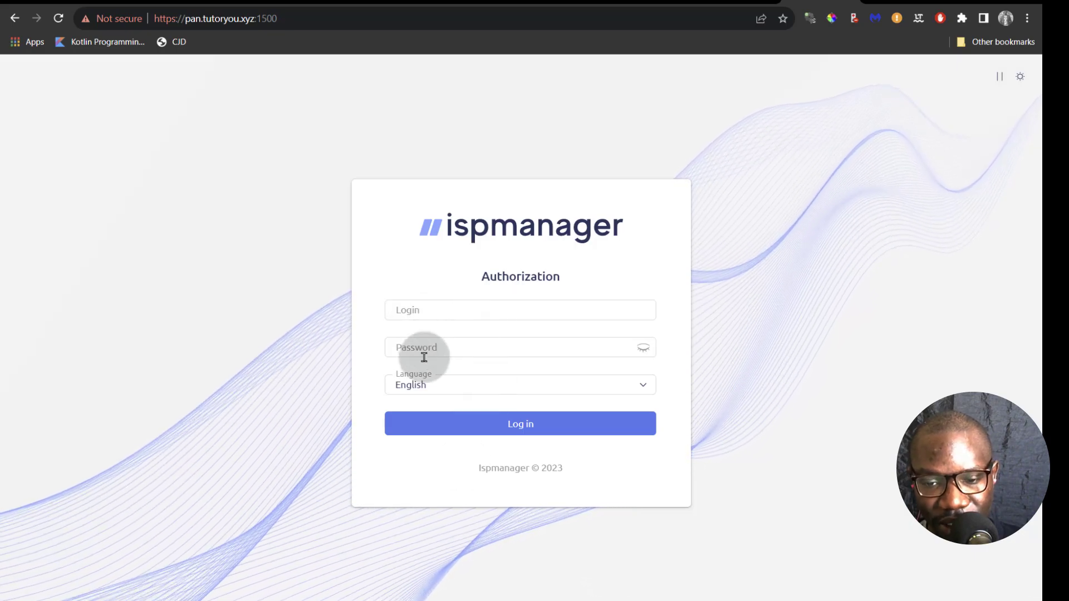
{"action": "left_click", "coordinate": [366, 600]}
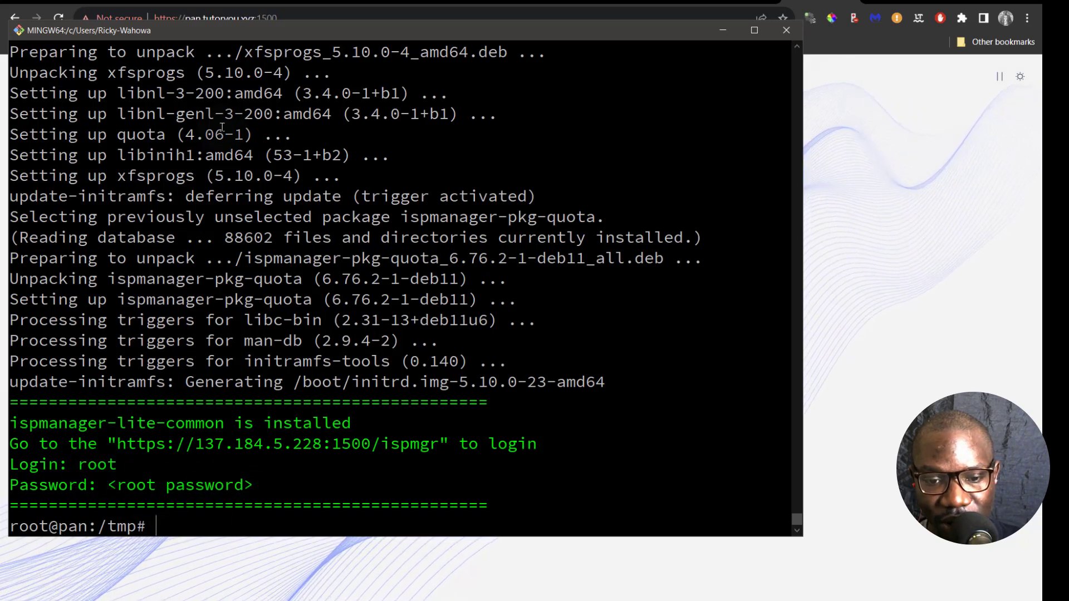
- Open a blank Notepad scratch window, then return to the SSH terminal
{"action": "left_click", "coordinate": [390, 563]}
{"action": "left_click", "coordinate": [312, 260]}
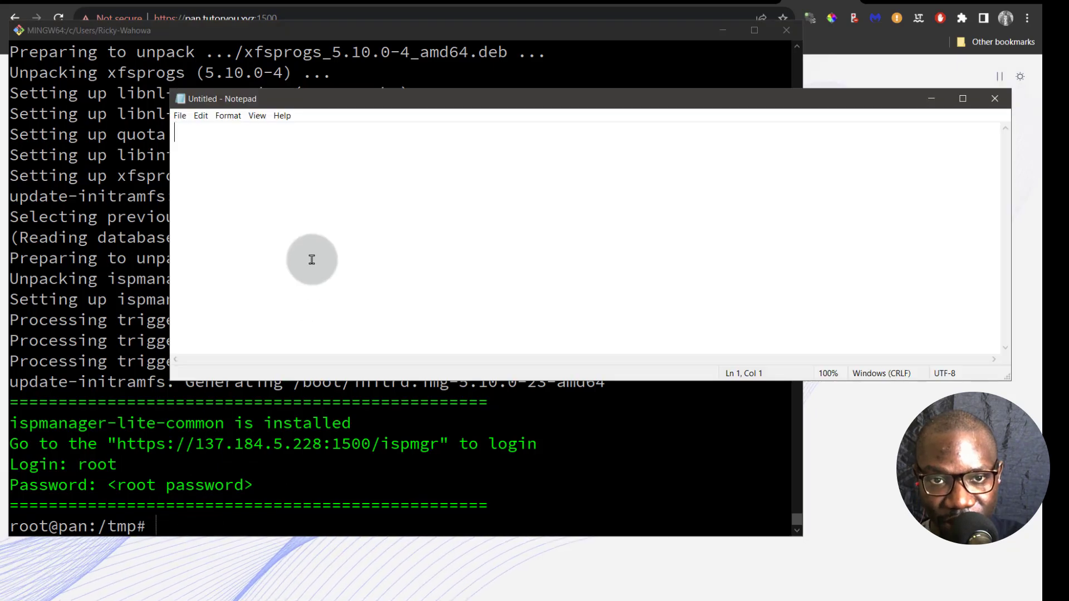
{"action": "left_click", "coordinate": [217, 159]}
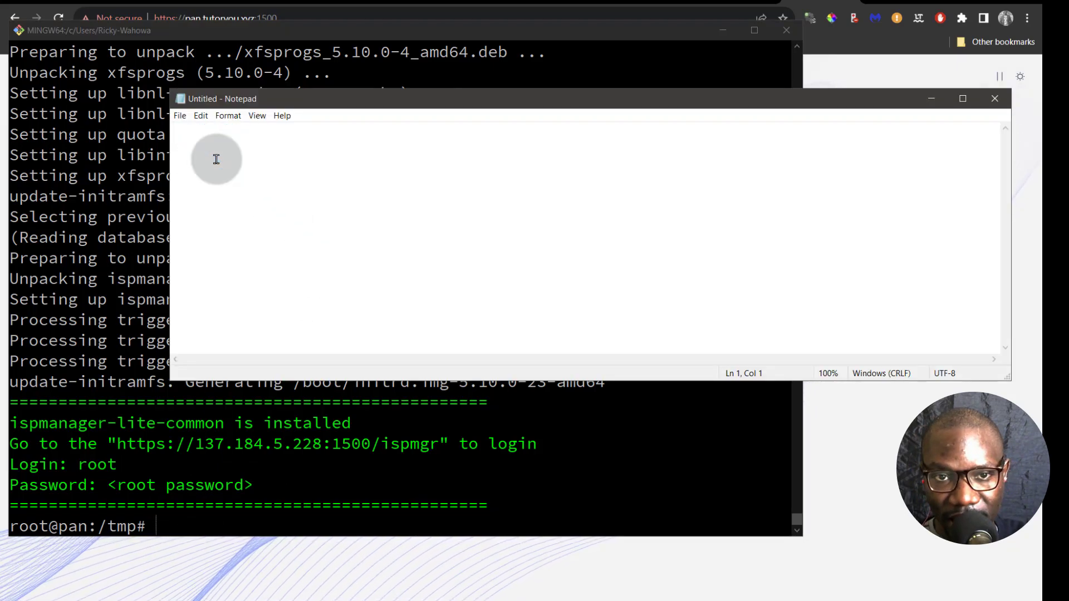
{"action": "left_click", "coordinate": [198, 523]}
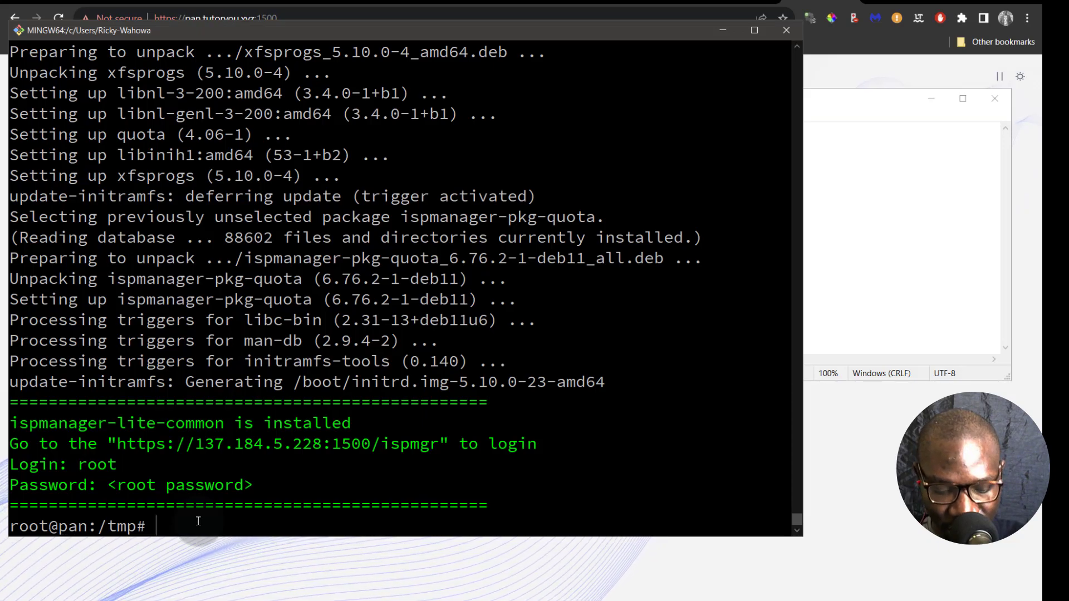
- Reset the root password with 'passwd root', entering the new password twice
{"action": "type", "text": "pas"}
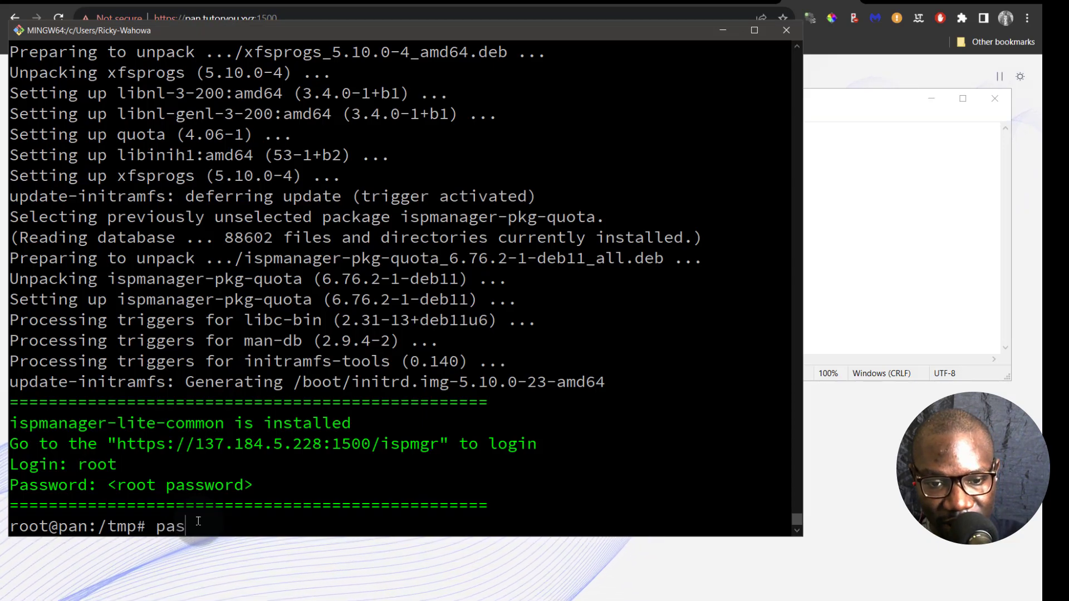
{"action": "type", "text": "swd root"}
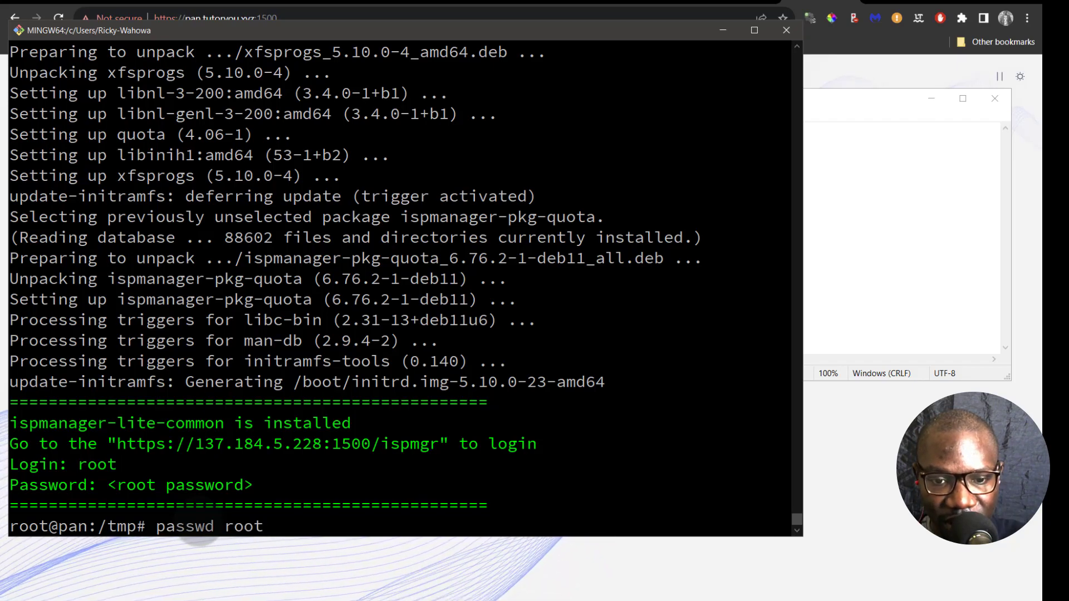
{"action": "key", "text": "Return"}
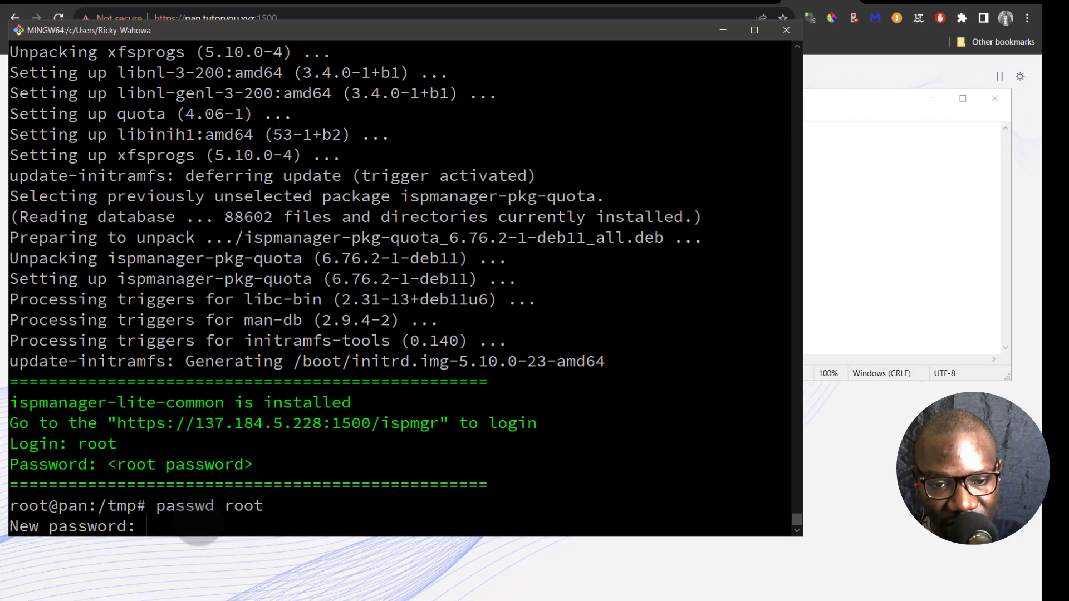
{"action": "key", "text": "Return"}
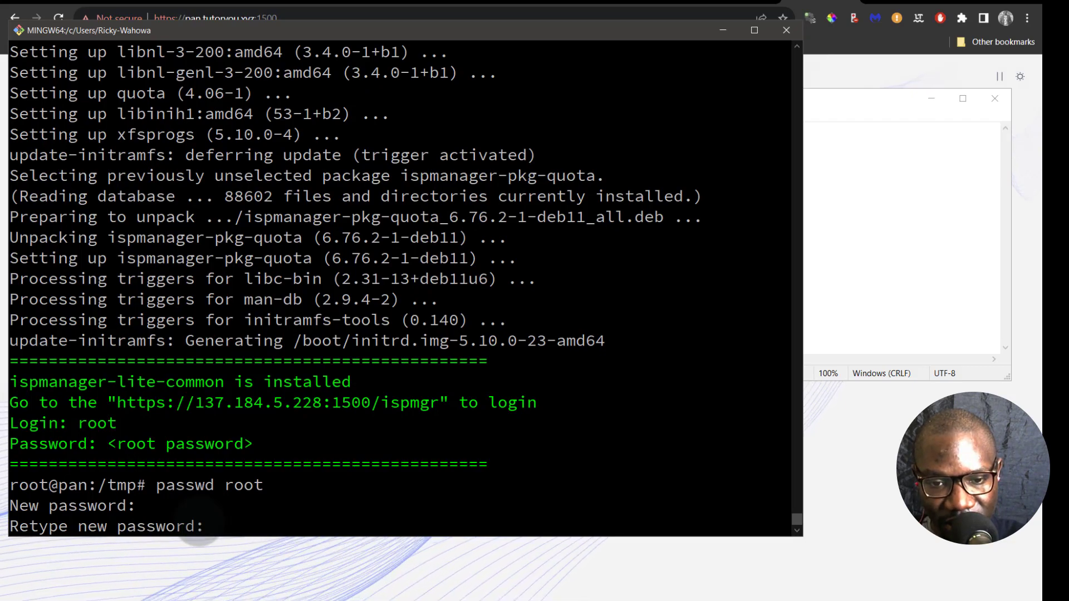
{"action": "key", "text": "Return"}
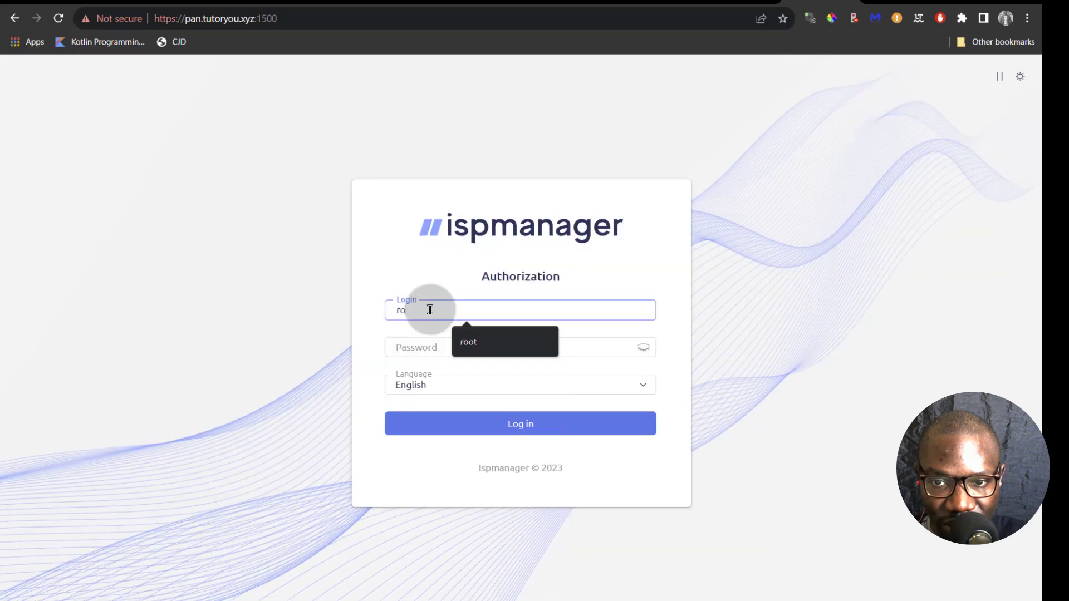
- Log in to the ispmanager panel as root with the pasted password
{"action": "left_click", "coordinate": [423, 351]}
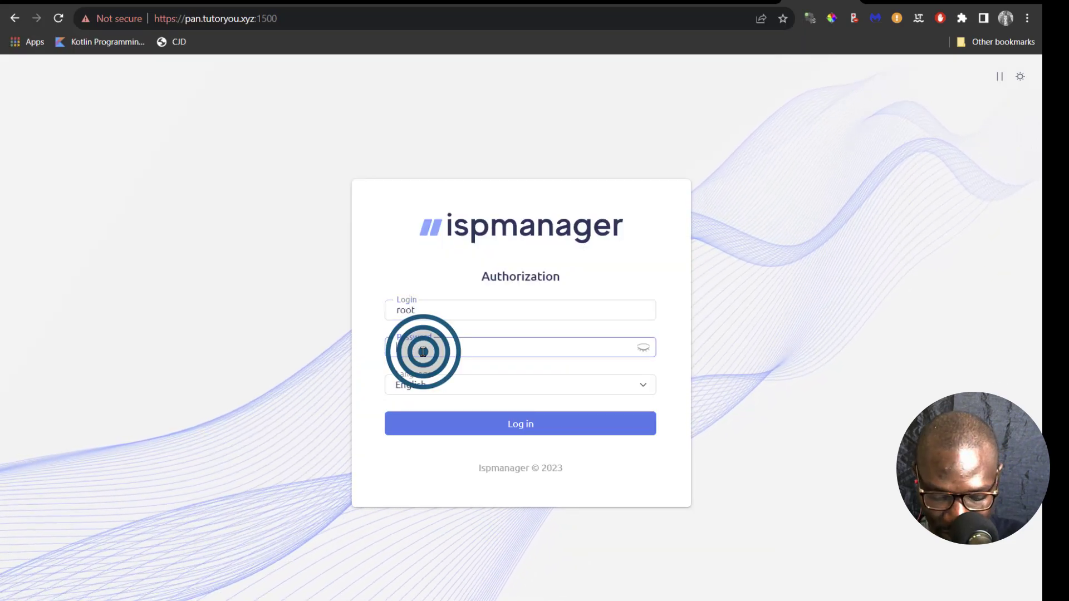
{"action": "key", "text": "ctrl+v"}
{"action": "key", "text": "Return"}
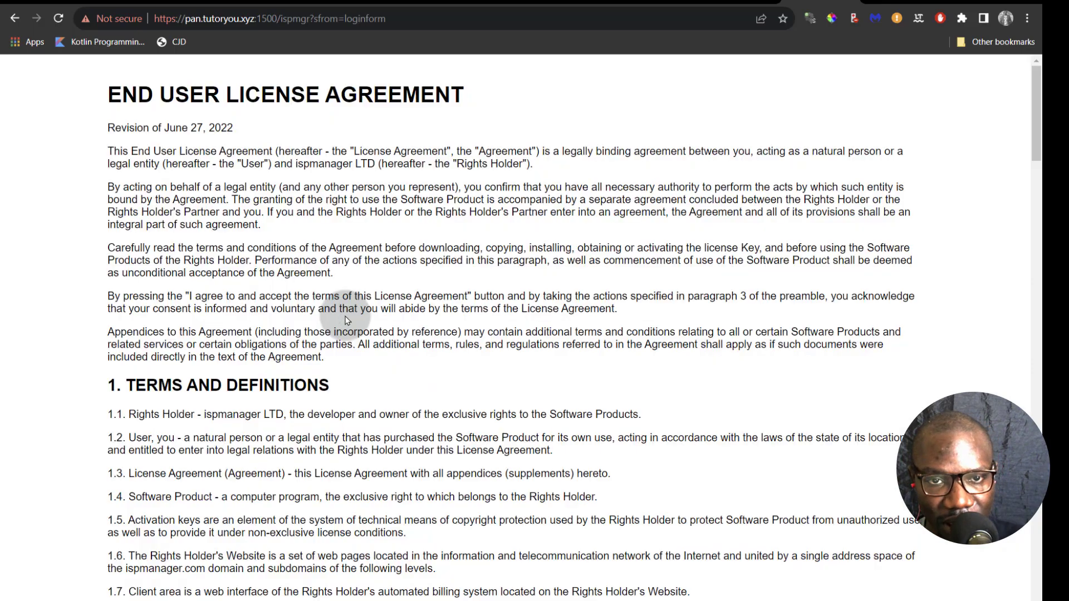
- Scroll through the End User License Agreement and accept it with I Agree
{"action": "scroll", "coordinate": [513, 406], "scroll_direction": "down", "scroll_amount": 20}
{"action": "scroll", "coordinate": [443, 388], "scroll_direction": "down", "scroll_amount": 15}
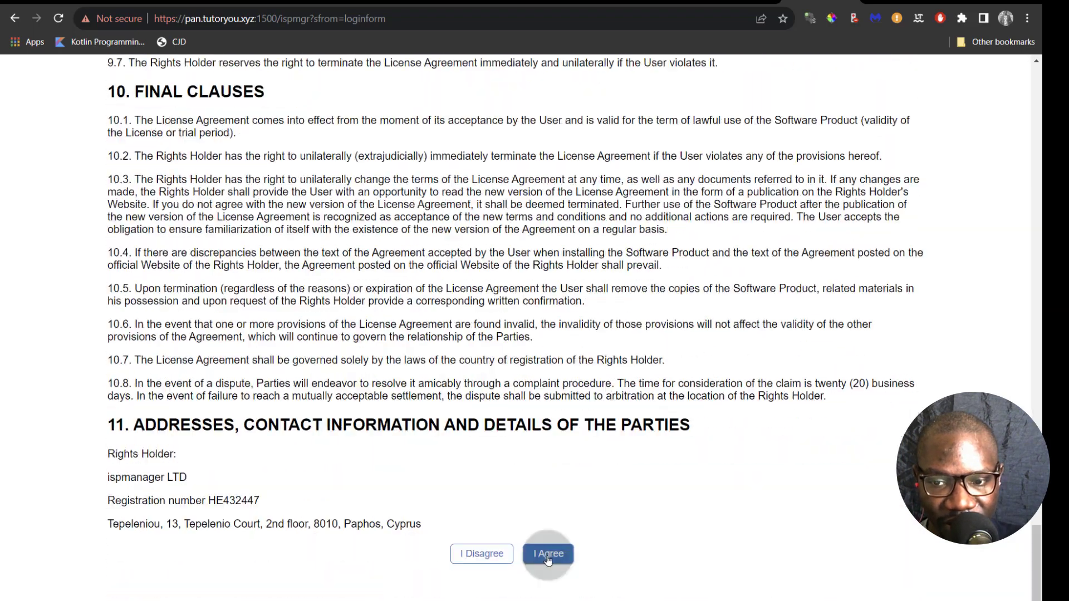
{"action": "left_click", "coordinate": [548, 554]}
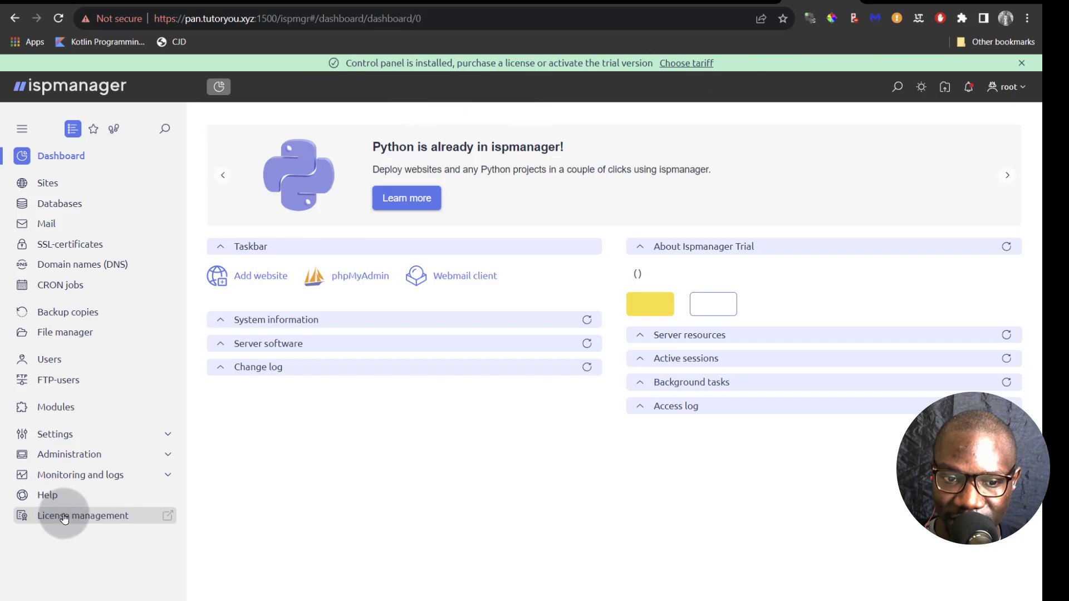
- From License management's Activate license form, browse tariffs and select the free 14-day Trial
{"action": "left_click", "coordinate": [83, 516]}
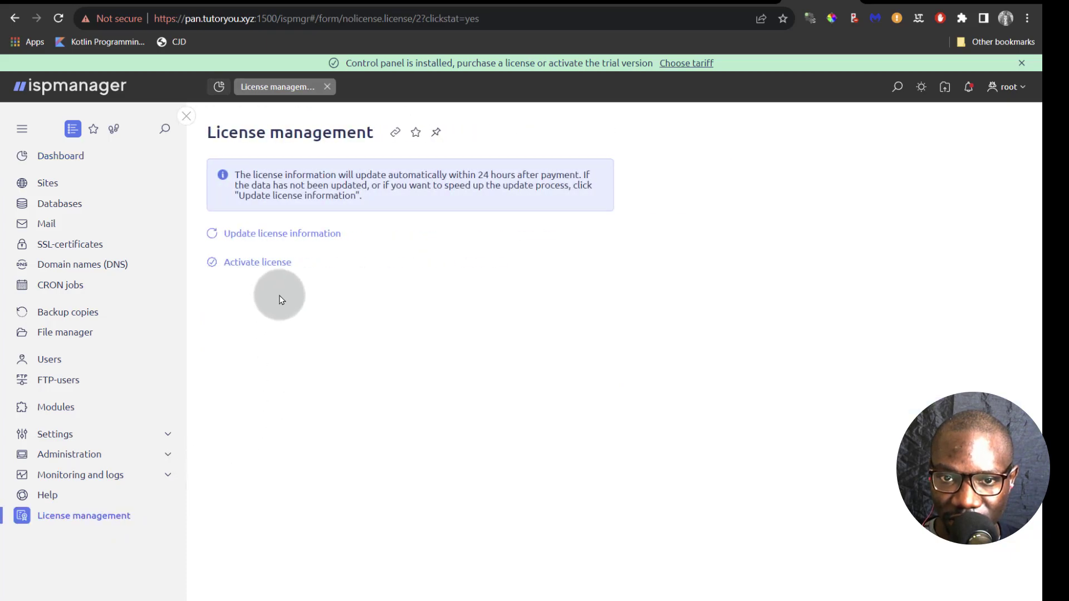
{"action": "left_click", "coordinate": [260, 267]}
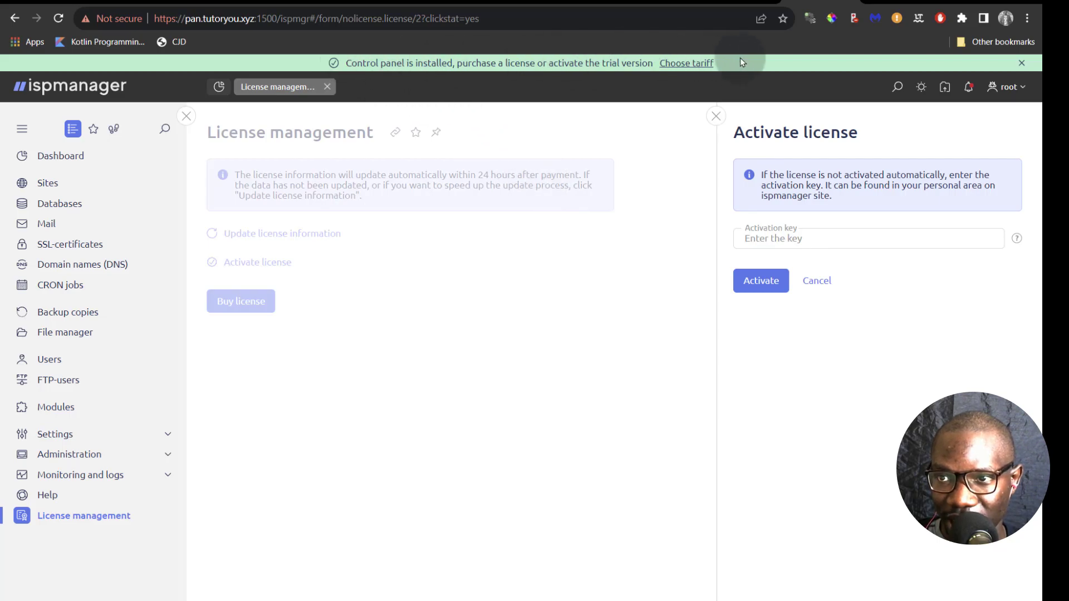
{"action": "left_click", "coordinate": [681, 64]}
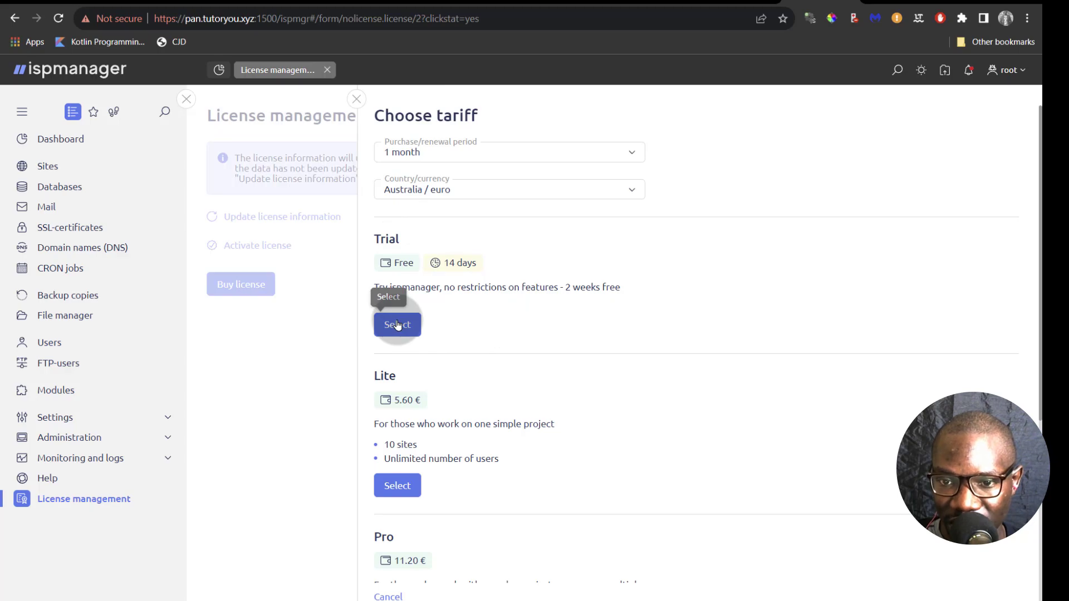
{"action": "scroll", "coordinate": [412, 473], "scroll_direction": "down", "scroll_amount": 2}
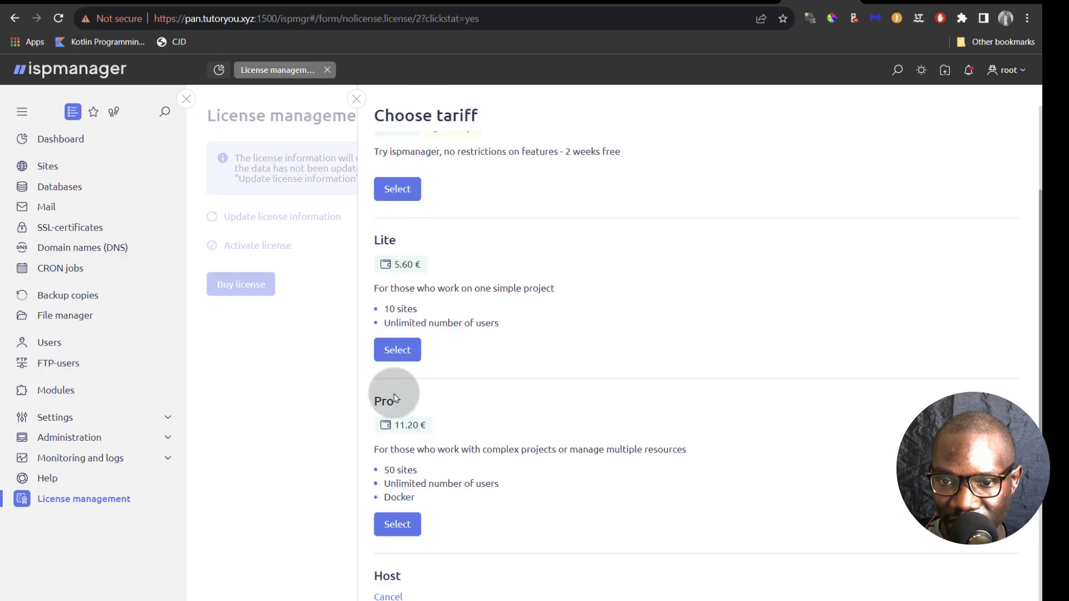
{"action": "scroll", "coordinate": [393, 397], "scroll_direction": "down", "scroll_amount": 3}
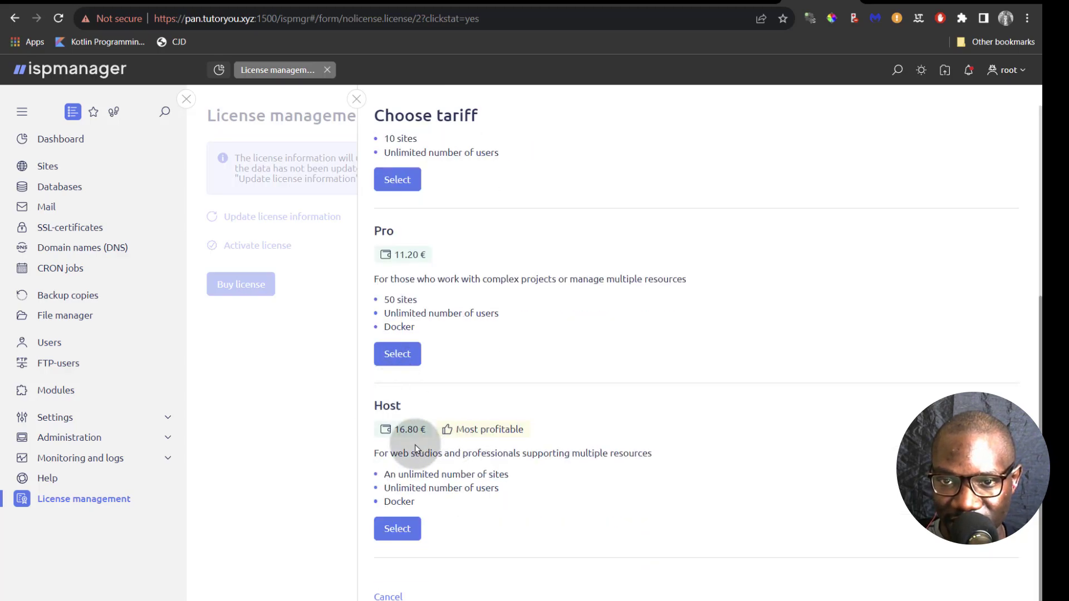
{"action": "scroll", "coordinate": [414, 448], "scroll_direction": "up", "scroll_amount": 5}
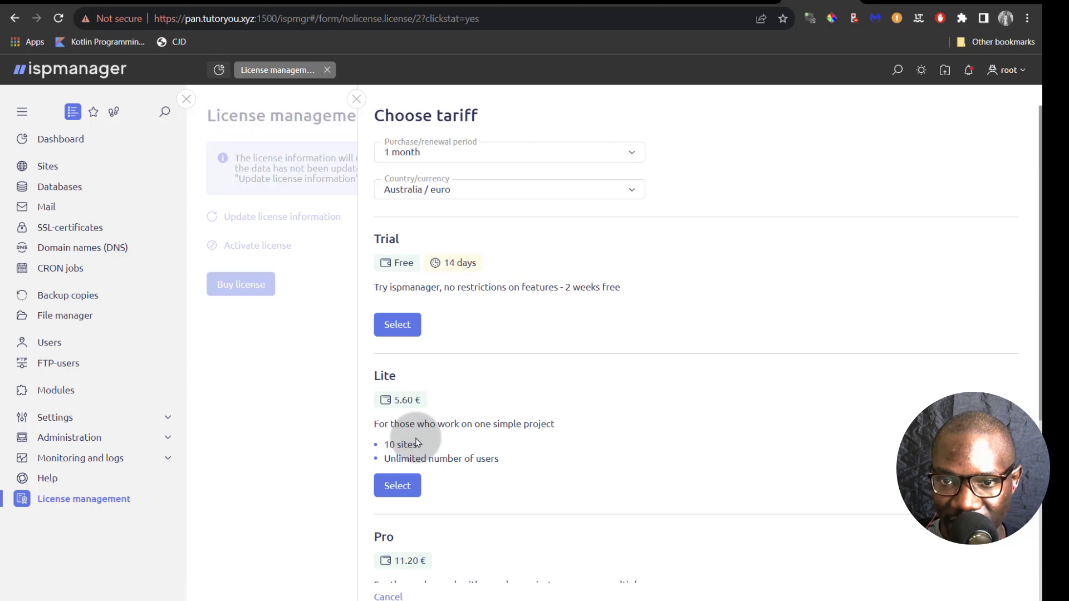
{"action": "left_click", "coordinate": [396, 327]}
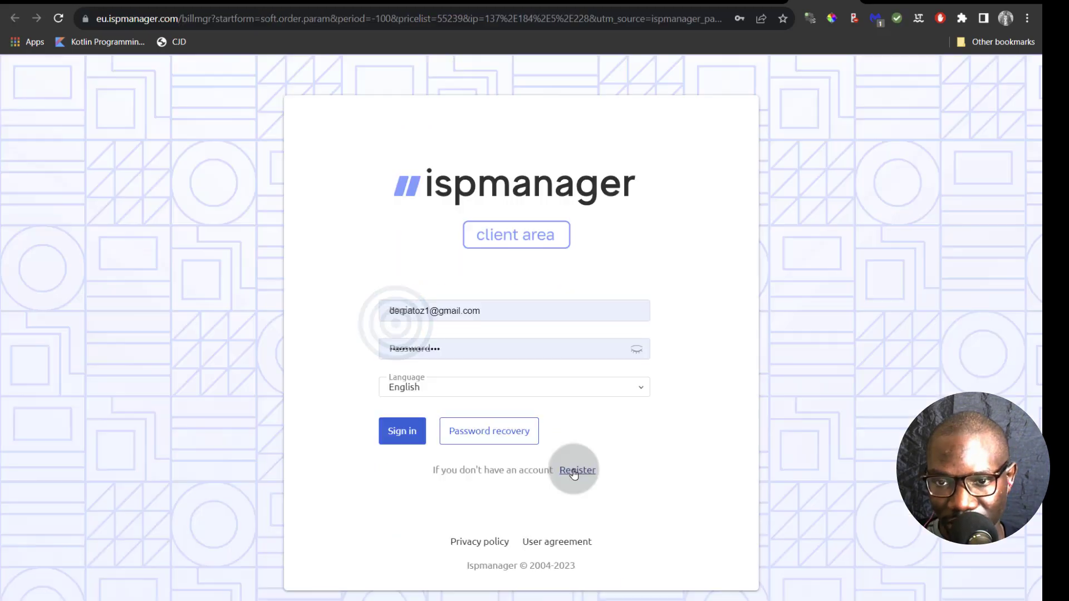
- Start a new client-area registration and enter the registrant's last name and e-mail address
{"action": "left_click", "coordinate": [574, 471]}
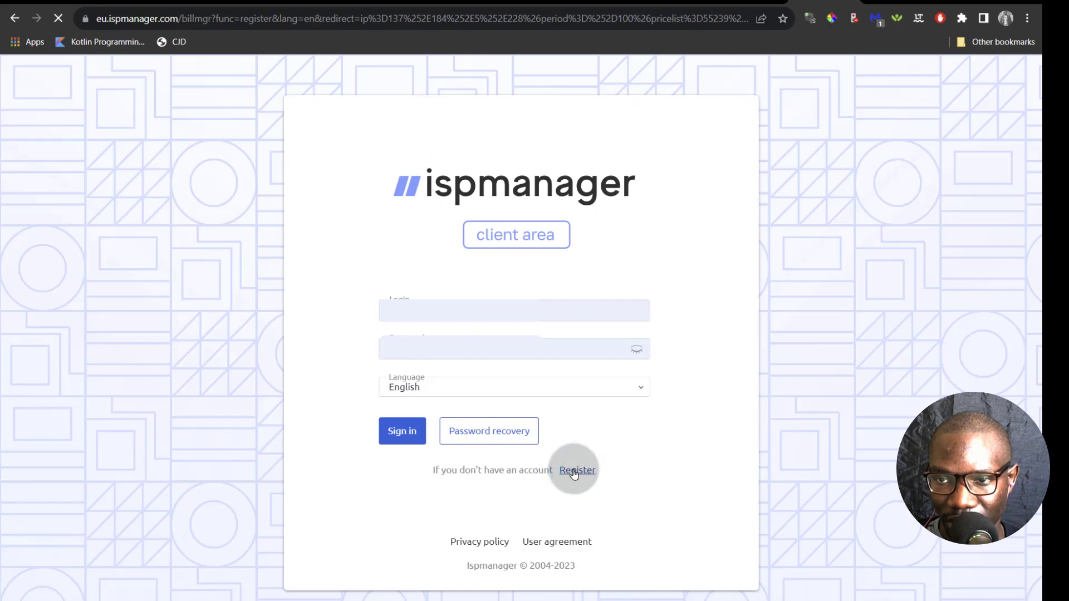
{"action": "left_click", "coordinate": [416, 327]}
{"action": "type", "text": "Wah"}
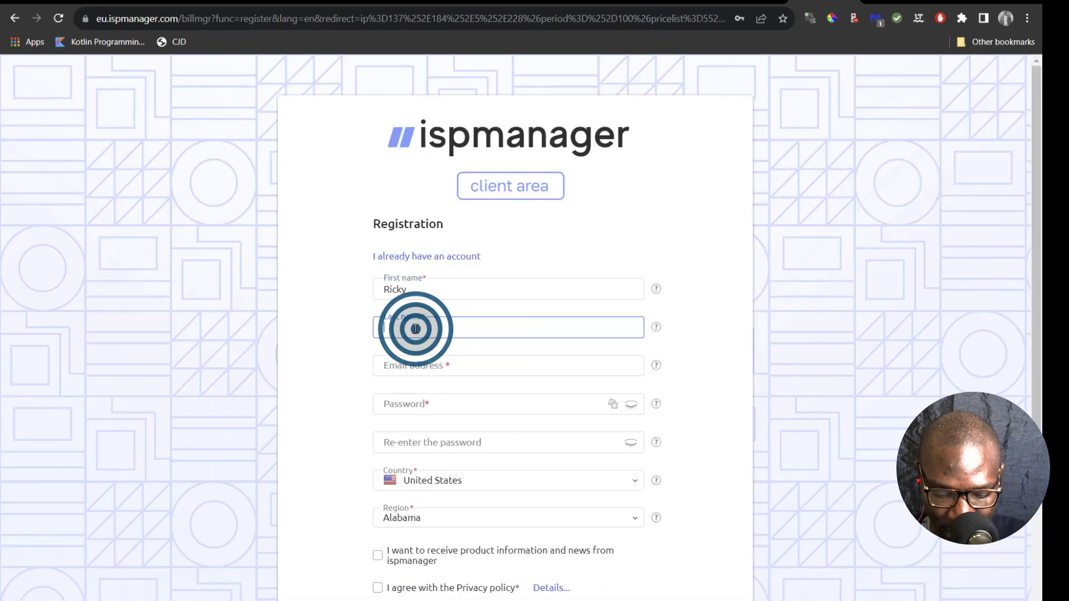
{"action": "type", "text": "owa"}
{"action": "left_click", "coordinate": [440, 366]}
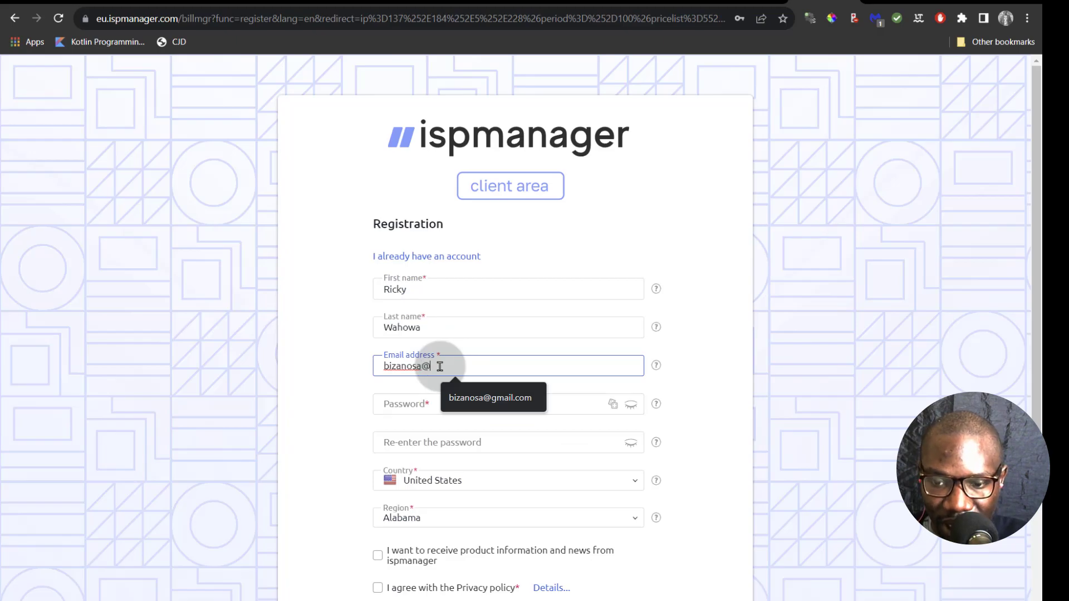
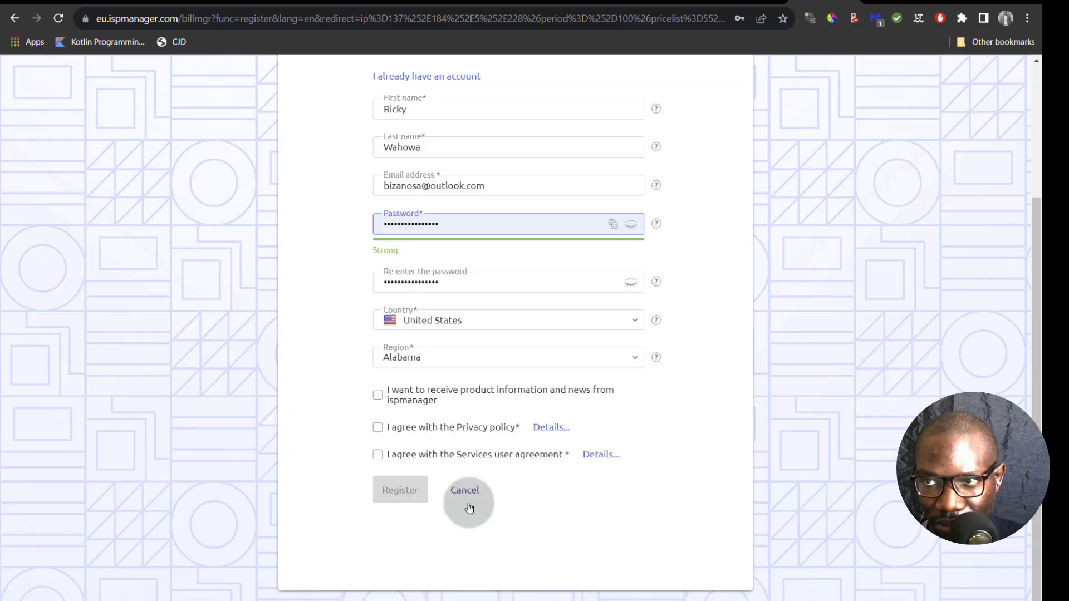
- Tick the product news, Privacy policy and Services user agreement checkboxes
{"action": "left_click", "coordinate": [377, 394]}
{"action": "left_click", "coordinate": [378, 427]}
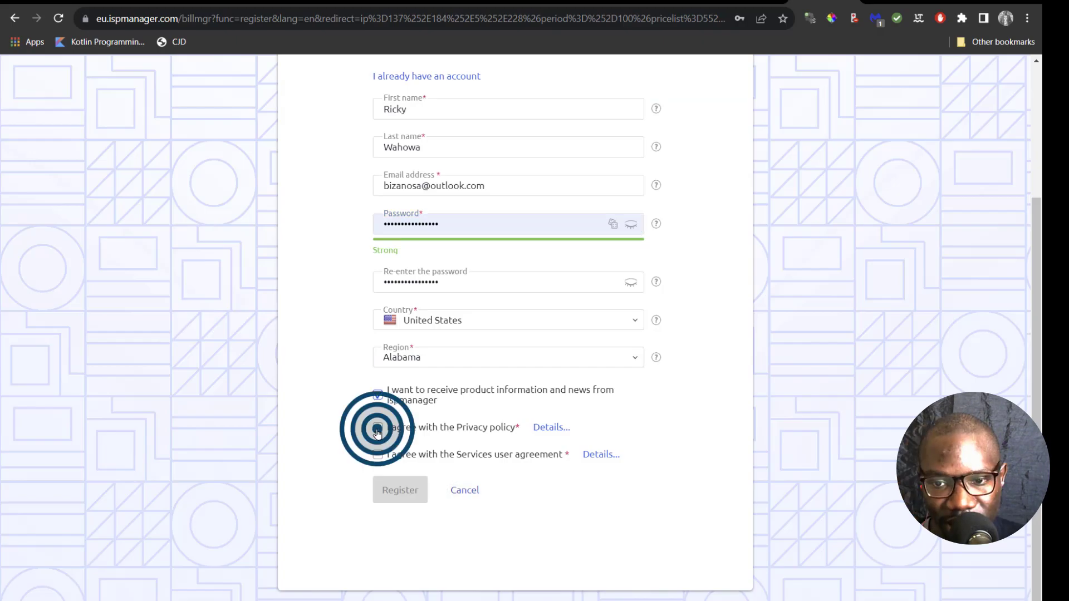
{"action": "left_click", "coordinate": [377, 454]}
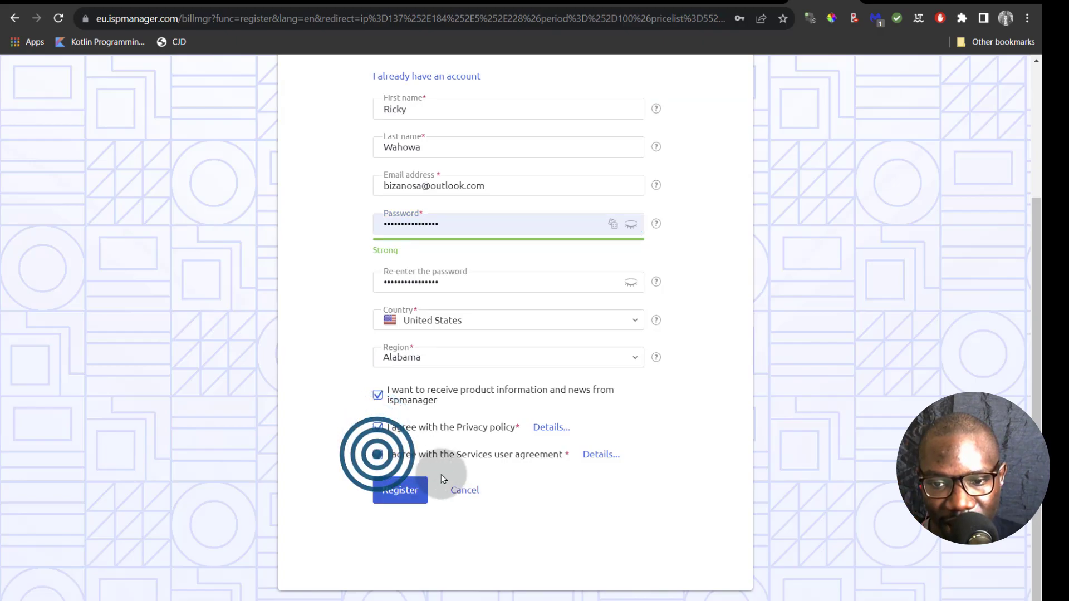
- Register the new account and display its empty Ispmanager licenses list
{"action": "left_click", "coordinate": [397, 489]}
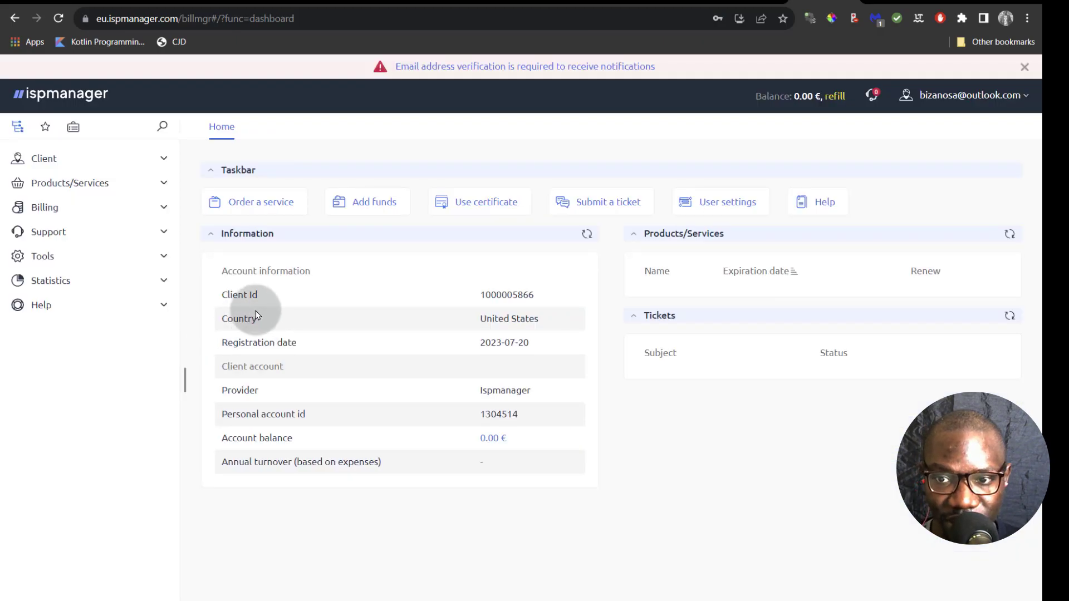
{"action": "left_click", "coordinate": [158, 182]}
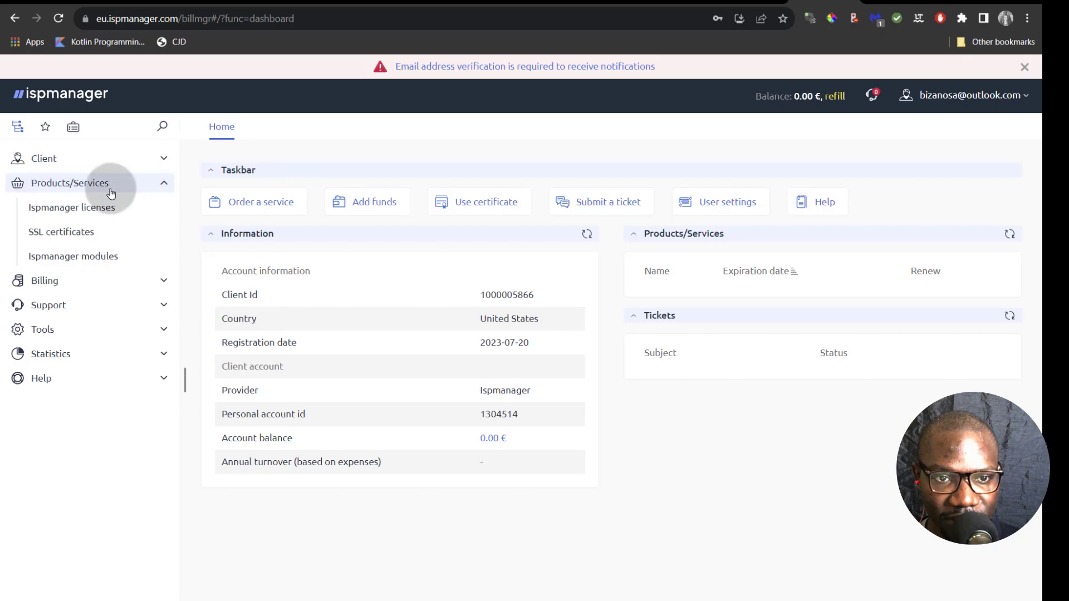
{"action": "left_click", "coordinate": [64, 209]}
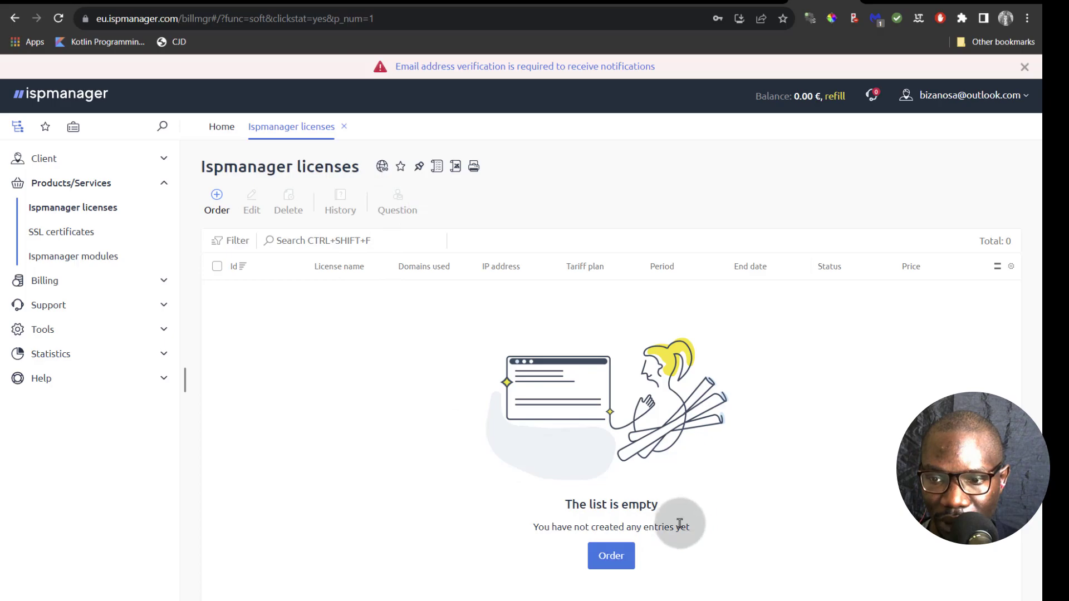
- Order the free Ispmanager 6 trial license for 0.00 € and activate the order
{"action": "left_click", "coordinate": [608, 557]}
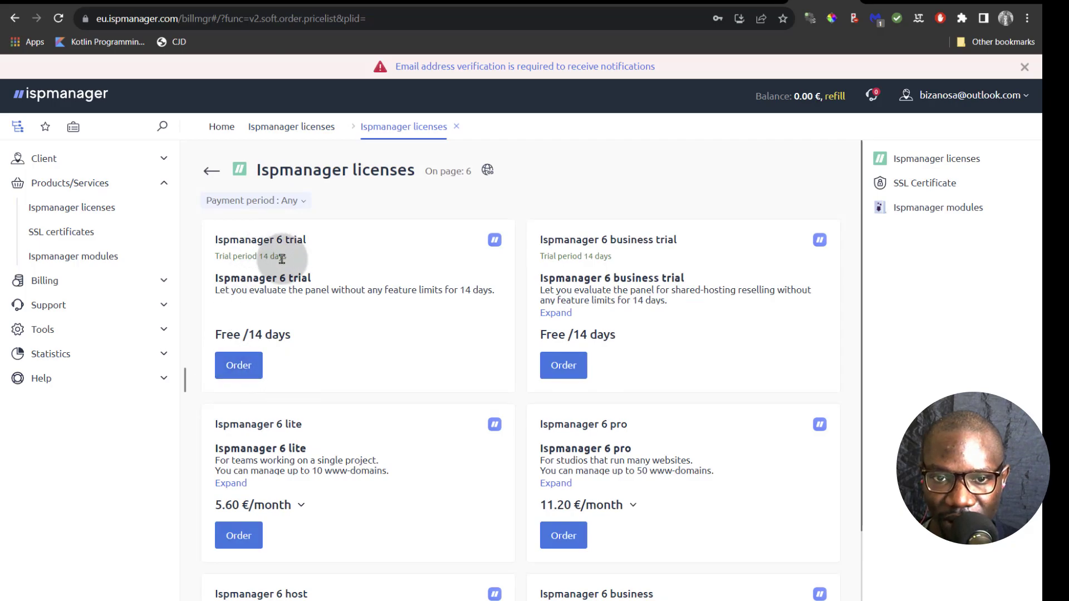
{"action": "left_click", "coordinate": [253, 356]}
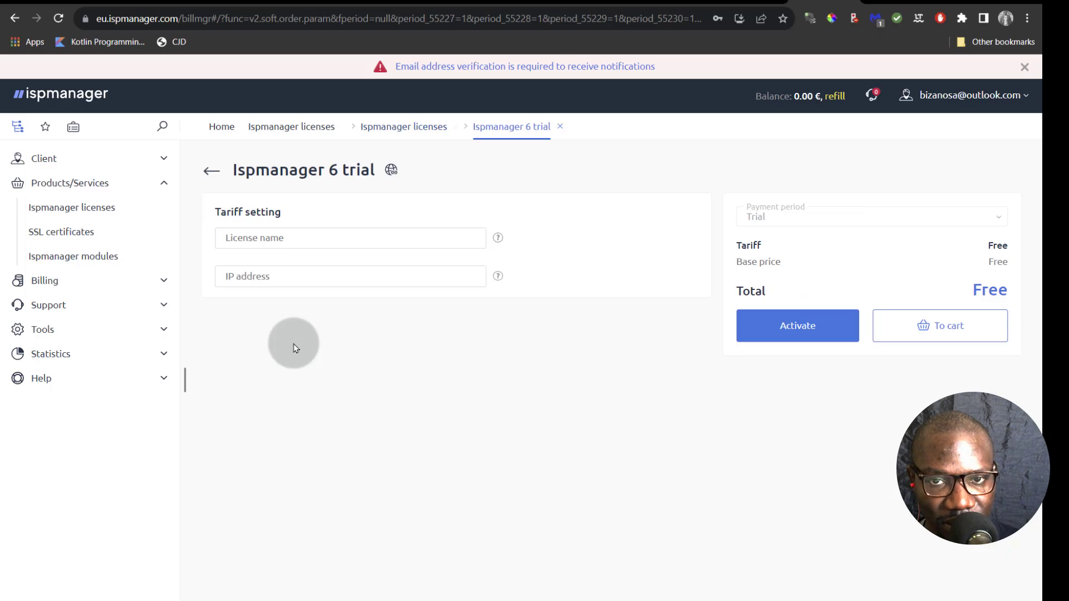
{"action": "left_click", "coordinate": [795, 327]}
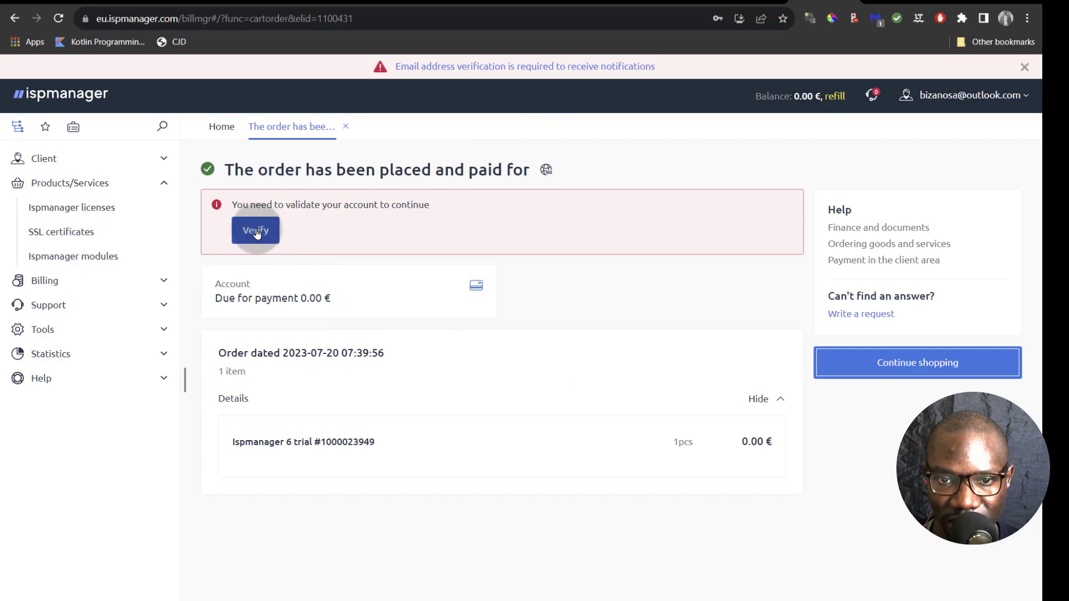
- Start account verification and request a new confirmation e-mail
{"action": "left_click", "coordinate": [256, 231]}
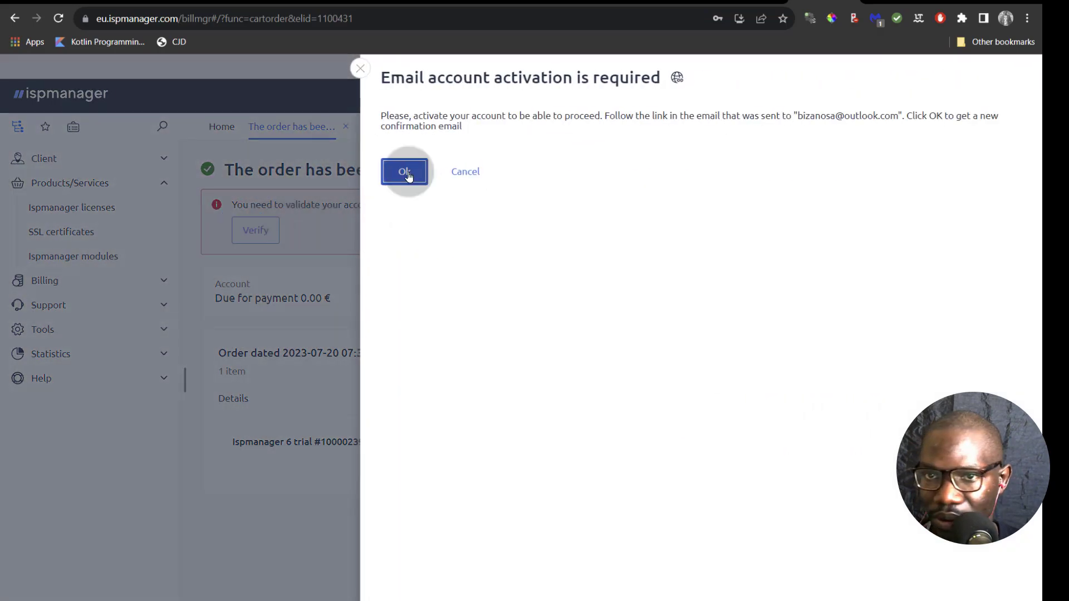
{"action": "left_click", "coordinate": [408, 174]}
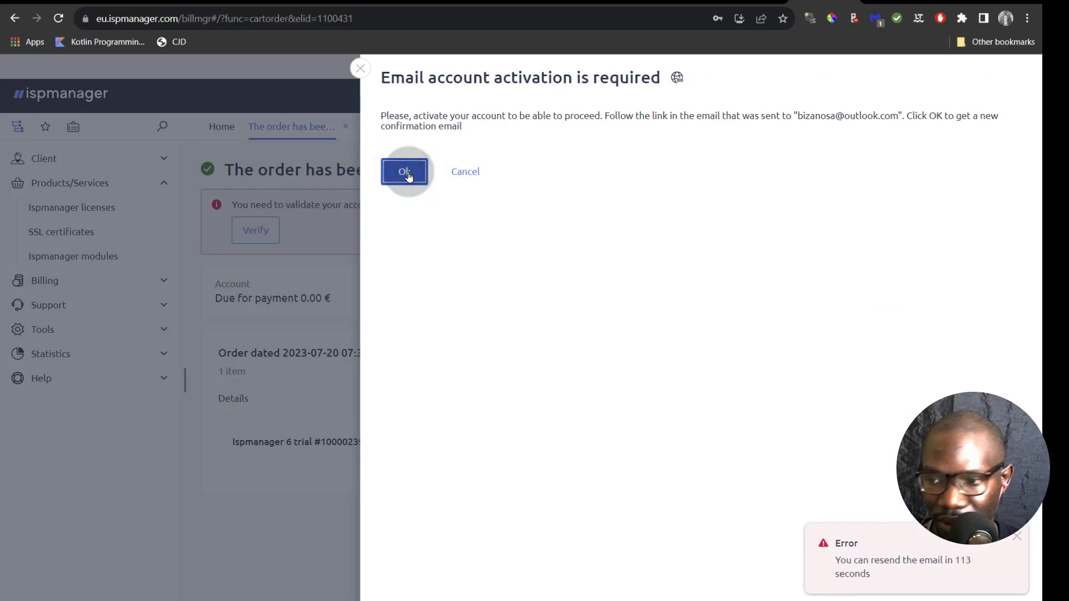
{"action": "left_click", "coordinate": [361, 69]}
- Confirm the account activation from the e-mail in the webmail inbox
{"action": "key", "text": "ctrl+Tab"}
{"action": "left_click", "coordinate": [309, 277]}
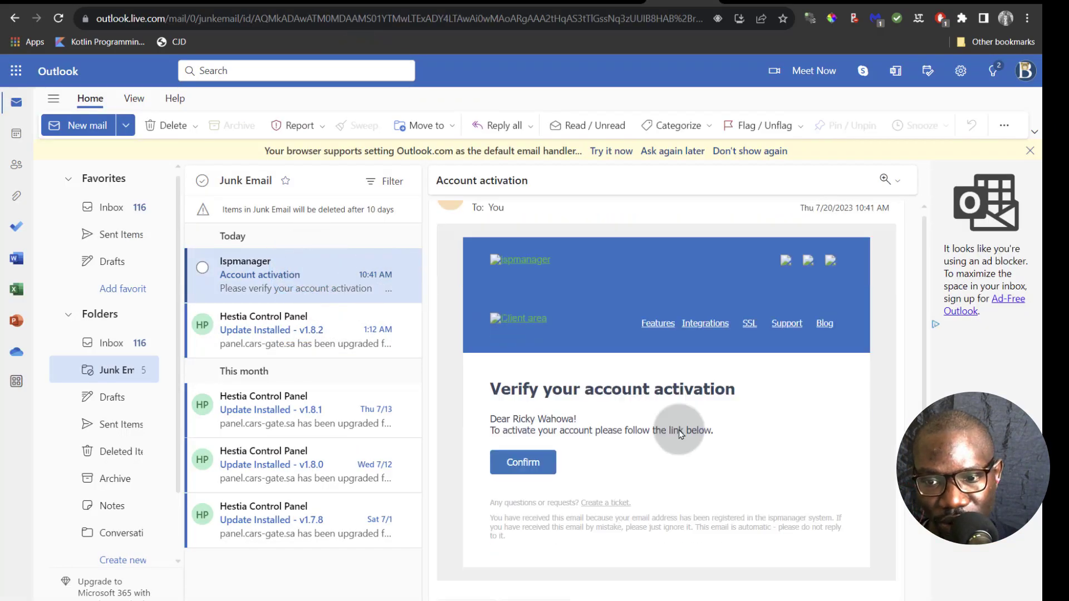
{"action": "scroll", "coordinate": [612, 417], "scroll_direction": "down", "scroll_amount": 1}
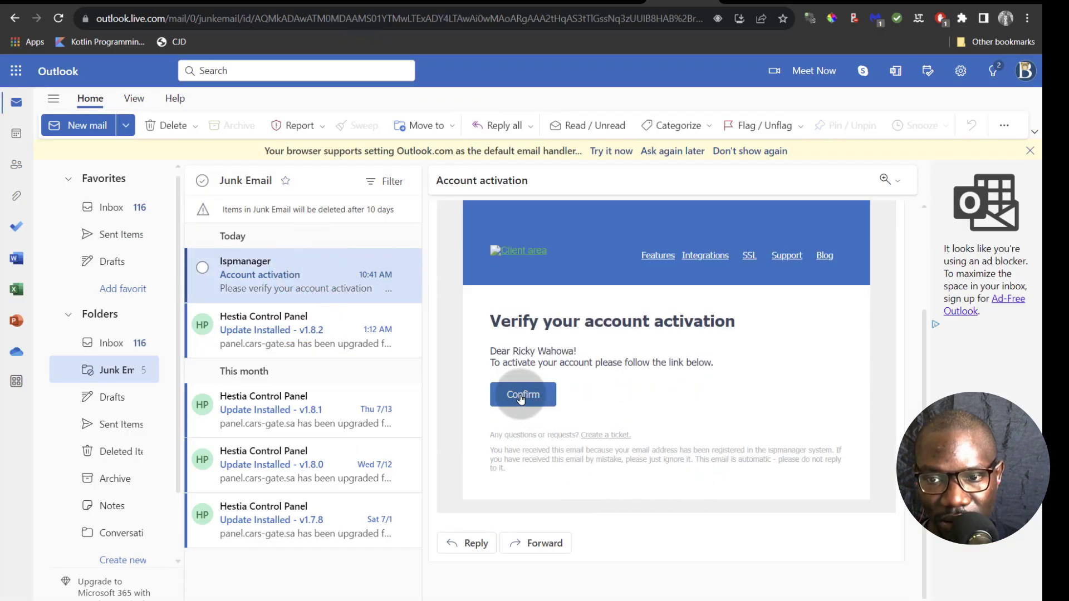
{"action": "left_click", "coordinate": [521, 397]}
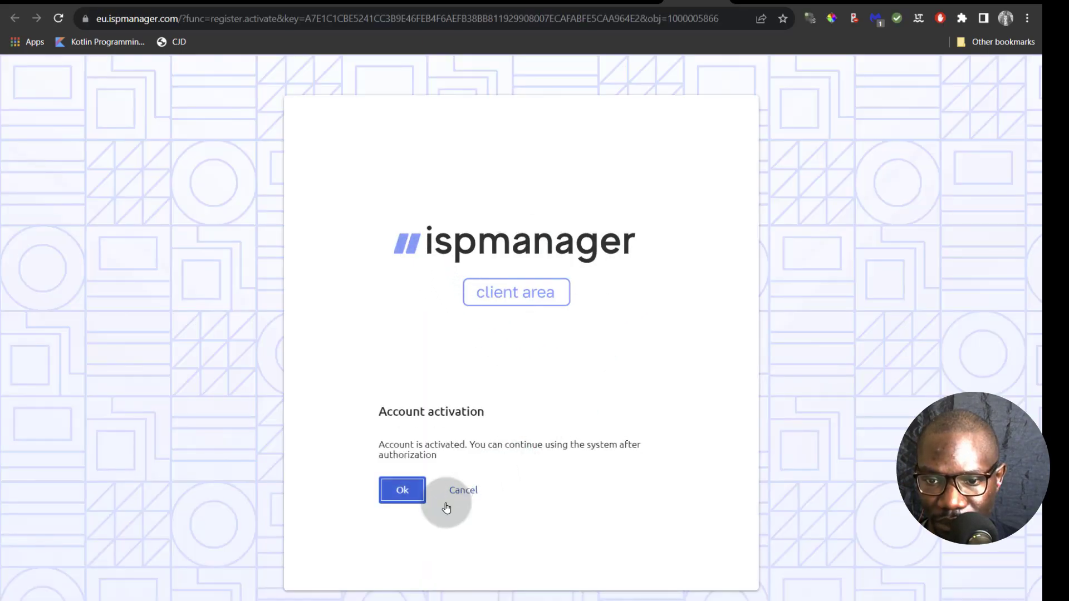
- Acknowledge the activation and view the two active Ispmanager 6 trial licenses ending 2023-08-03
{"action": "left_click", "coordinate": [397, 488]}
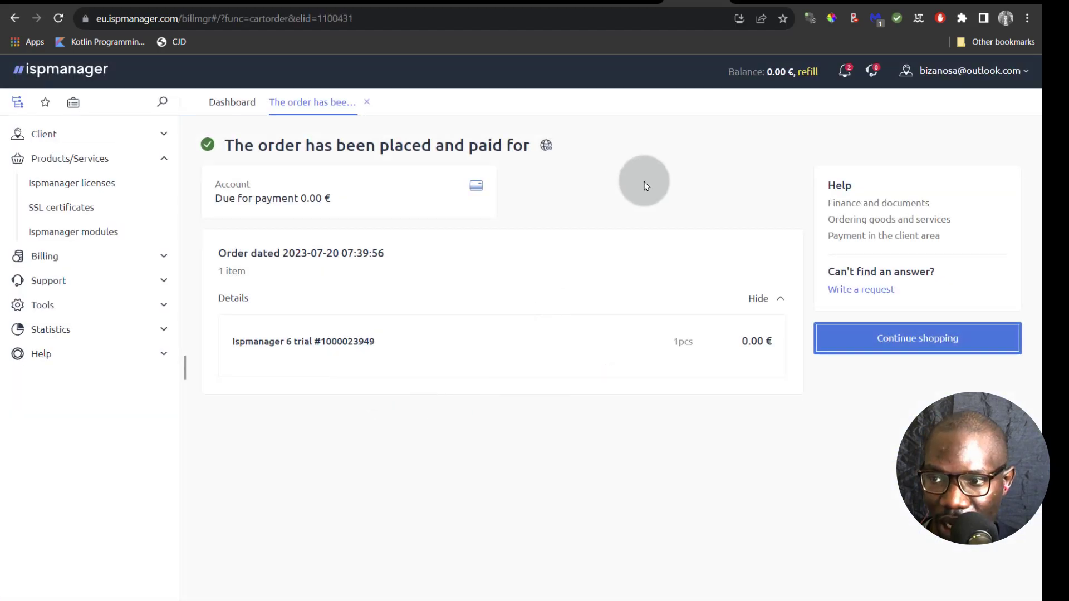
{"action": "left_click", "coordinate": [911, 341]}
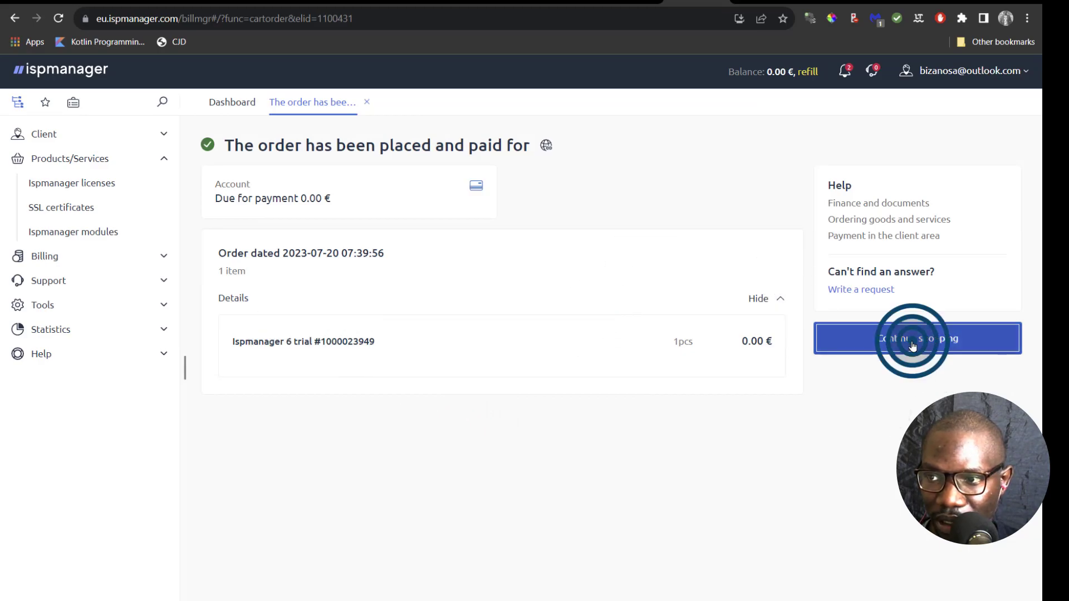
{"action": "left_click", "coordinate": [65, 184]}
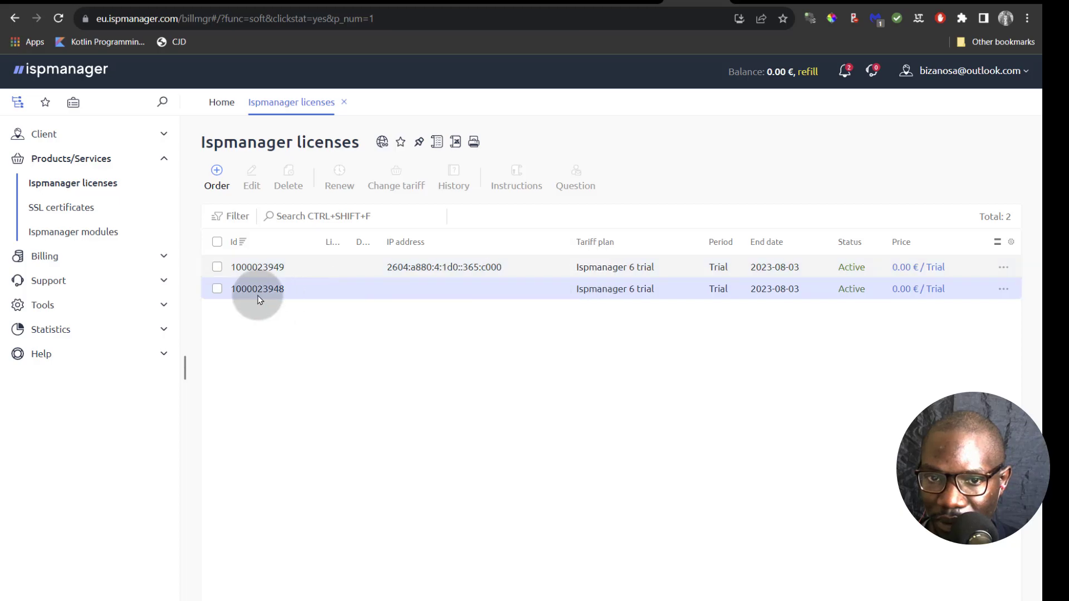
- Delete the duplicate trial license that has no IP address
{"action": "left_click", "coordinate": [216, 289]}
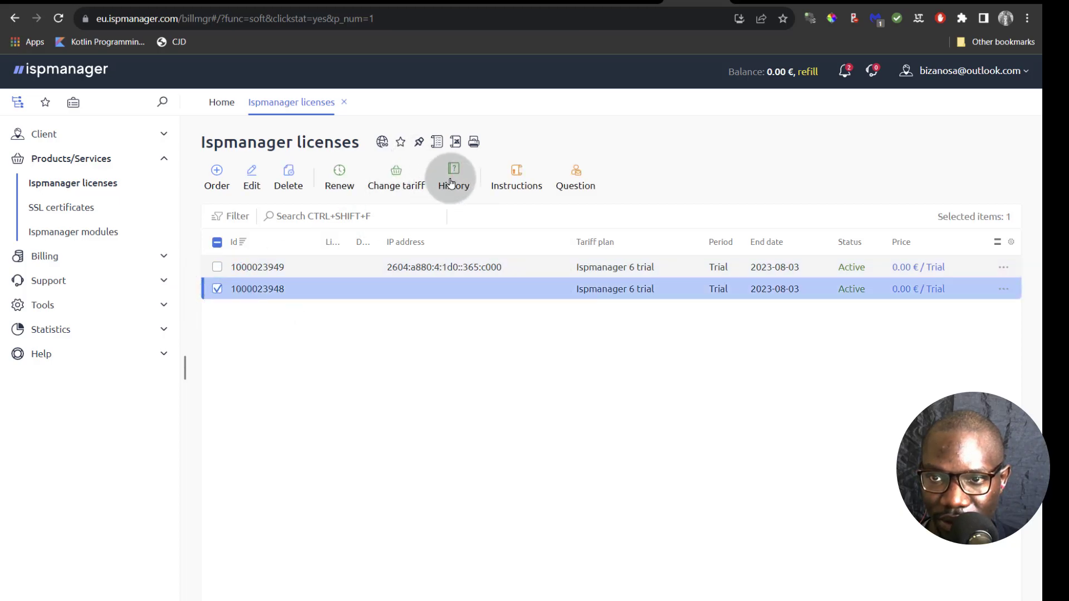
{"action": "left_click", "coordinate": [287, 174]}
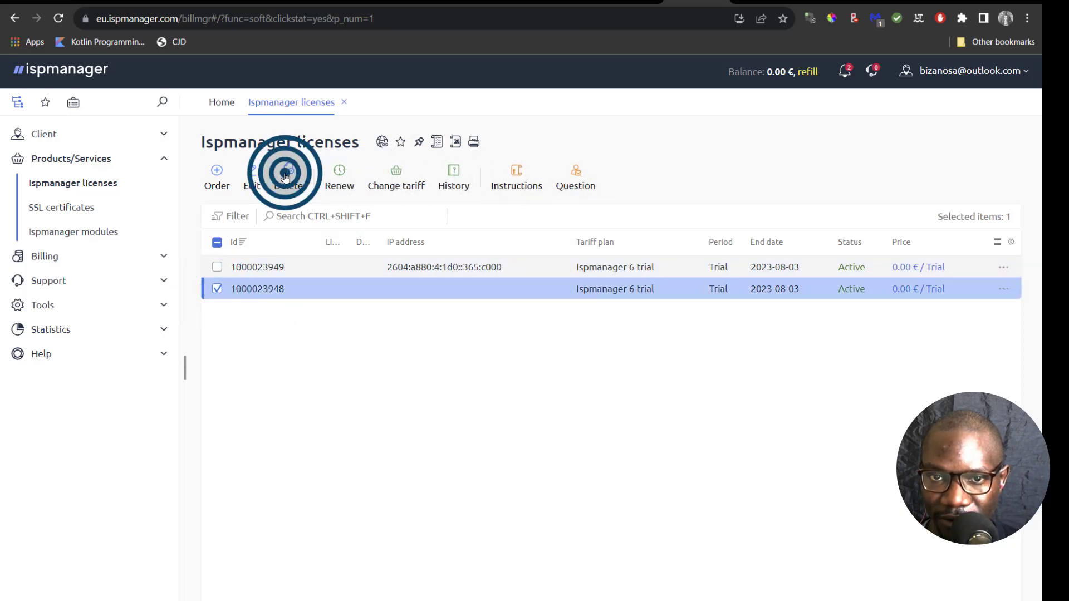
{"action": "left_click", "coordinate": [286, 310]}
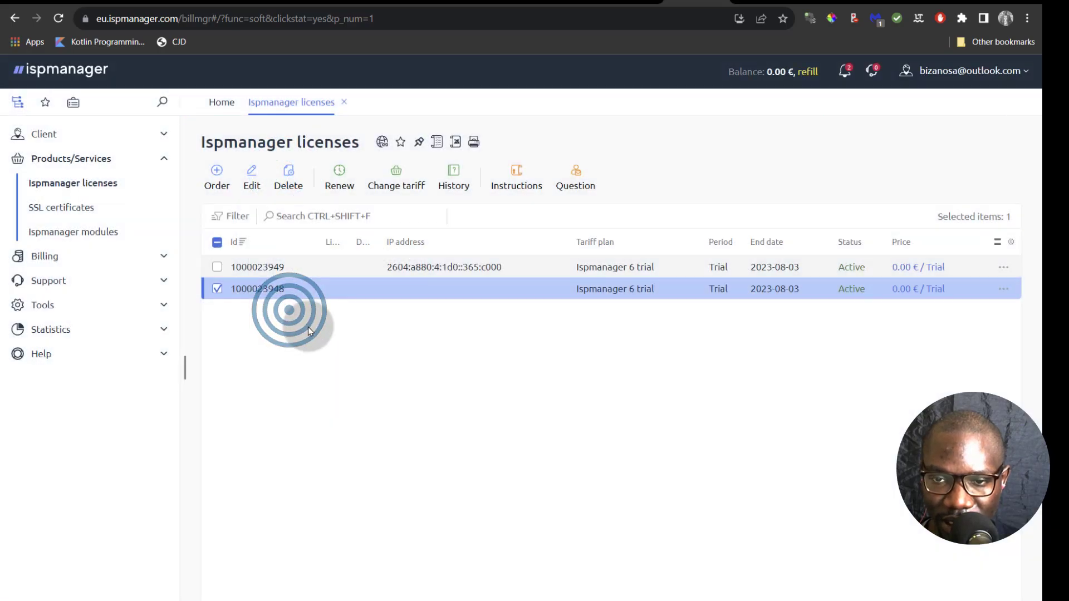
- Open the settings page of the remaining trial license via its actions menu
{"action": "left_click", "coordinate": [434, 274]}
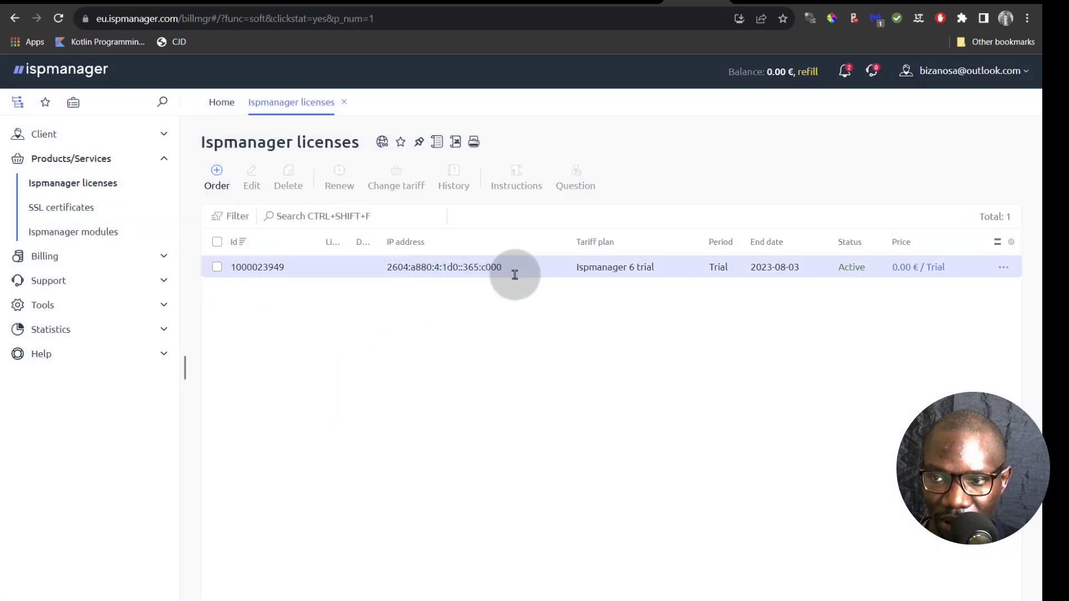
{"action": "left_click", "coordinate": [1003, 268]}
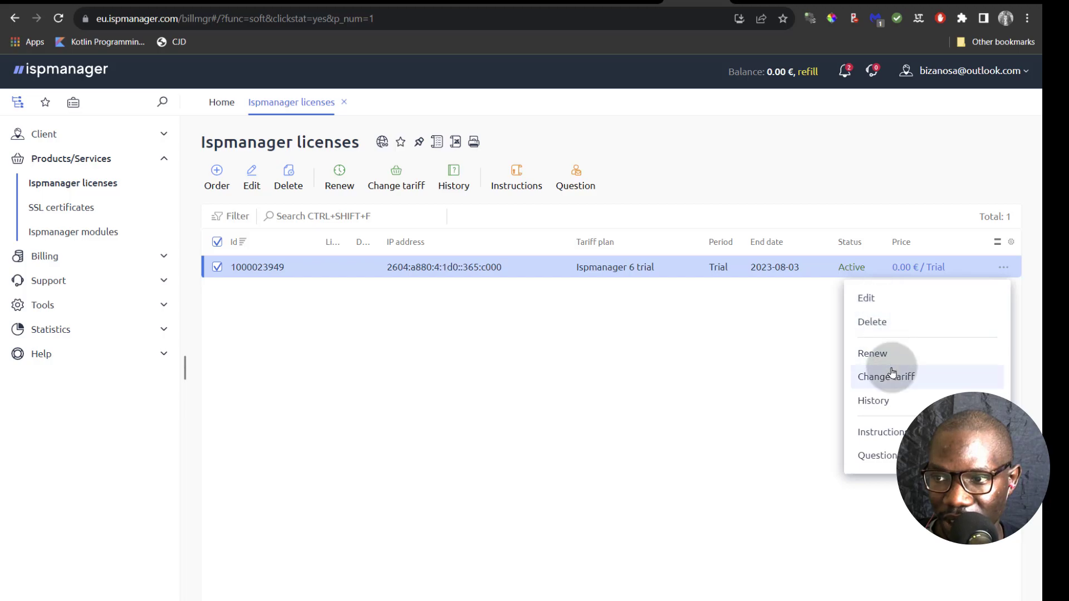
{"action": "left_click", "coordinate": [867, 297]}
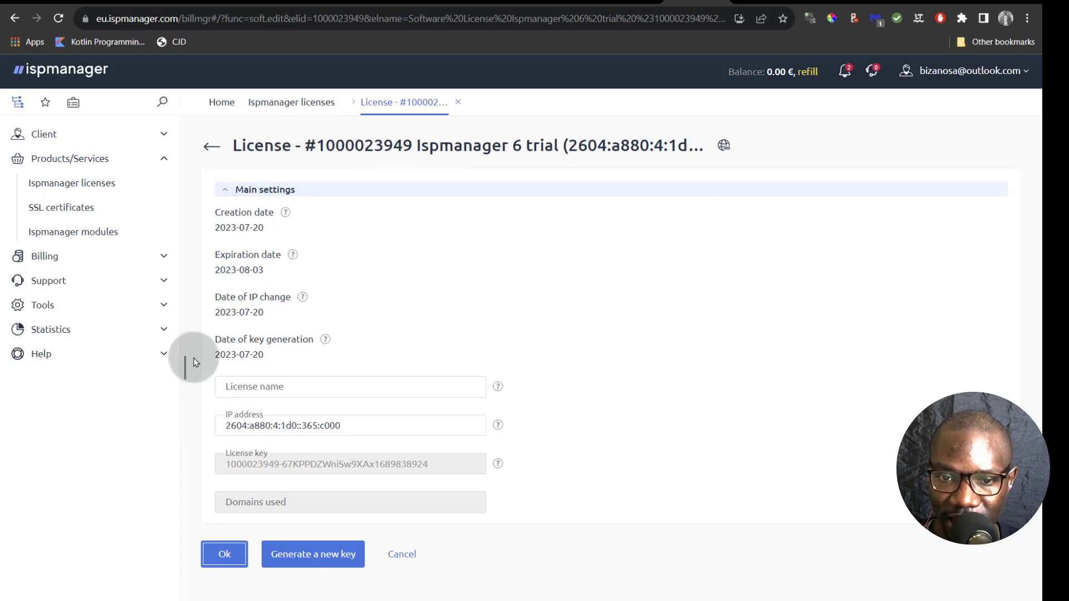
- Copy the trial license key and switch to the pan.tutoryou.xyz panel tab
{"action": "left_click", "coordinate": [283, 427]}
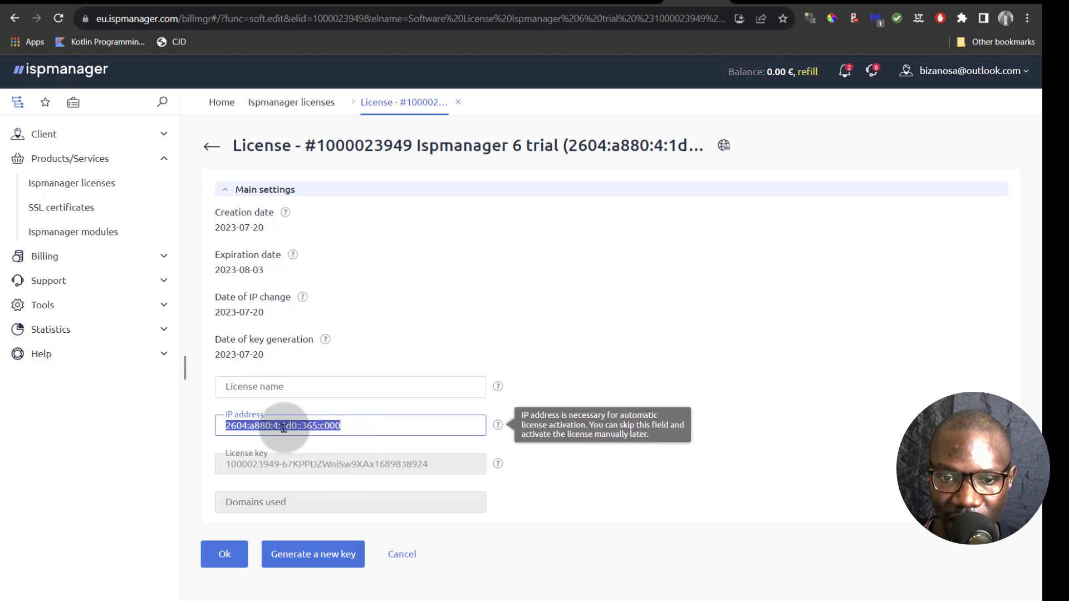
{"action": "triple_click", "coordinate": [303, 465]}
{"action": "right_click", "coordinate": [305, 465]}
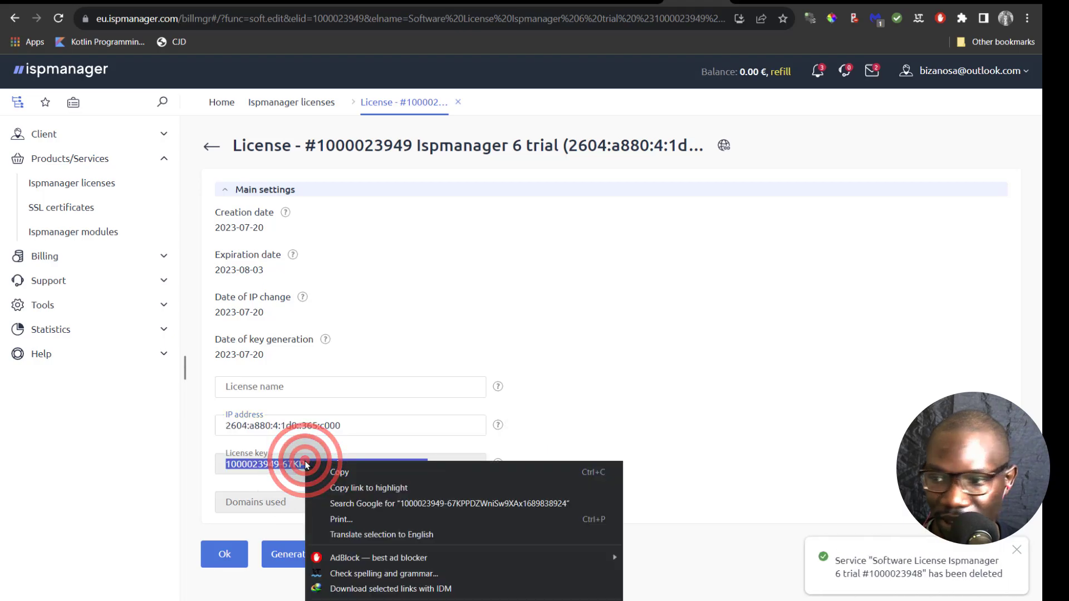
{"action": "left_click", "coordinate": [312, 476]}
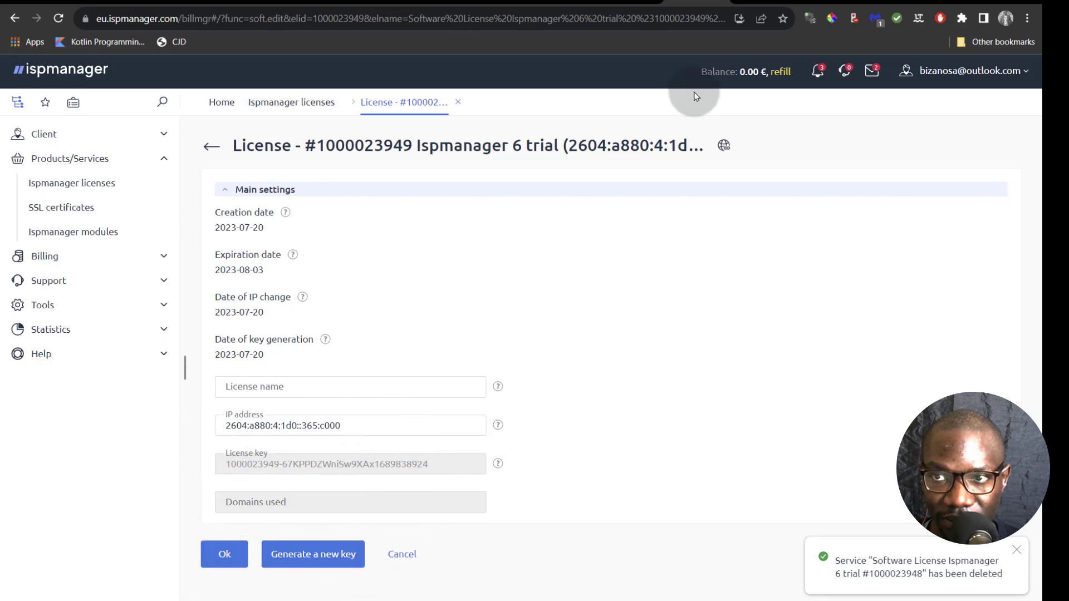
{"action": "left_click", "coordinate": [758, 2]}
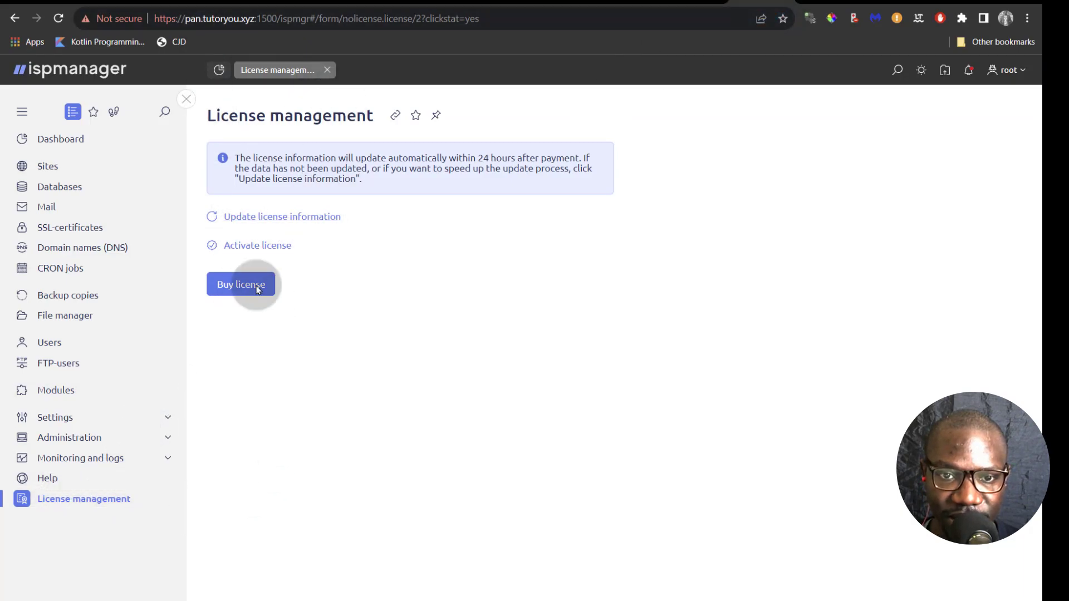
- Activate the license on the panel with the pasted key and reload to confirm expiry 2023-08-03
{"action": "left_click", "coordinate": [262, 245]}
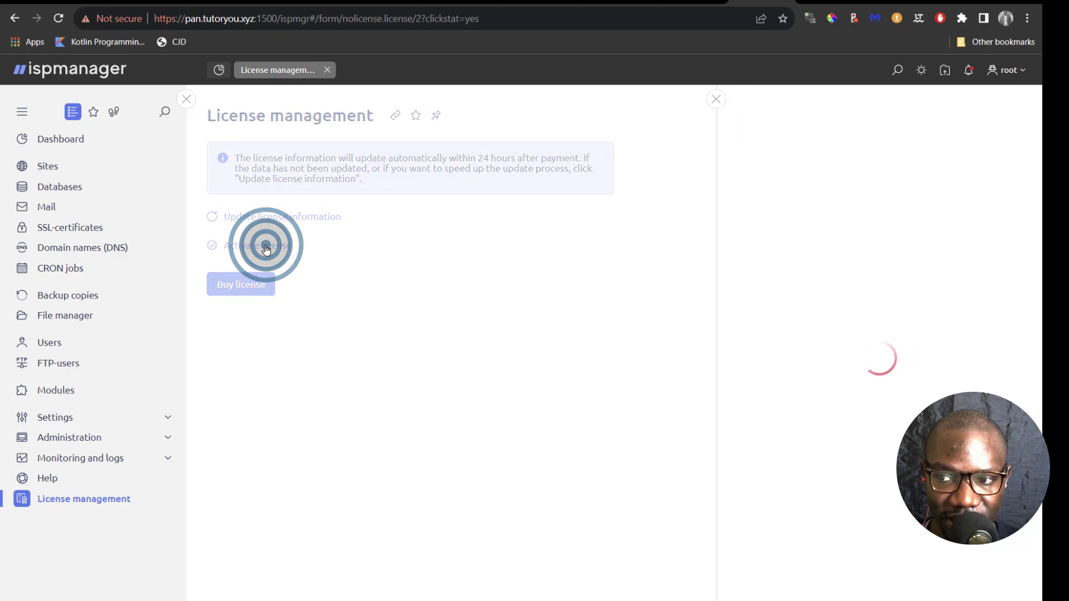
{"action": "left_click", "coordinate": [760, 266]}
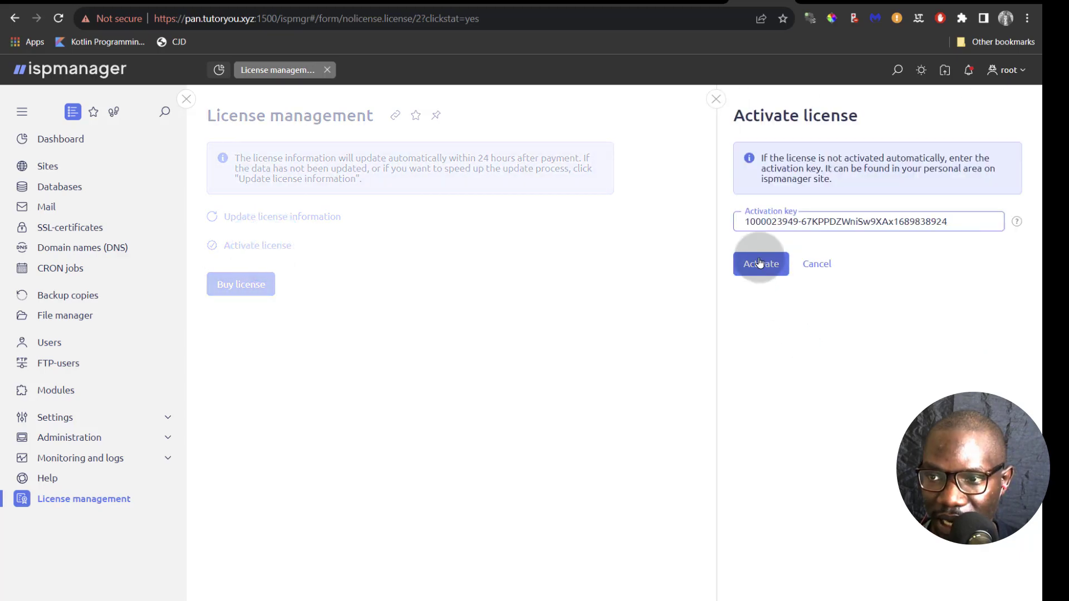
{"action": "left_click", "coordinate": [761, 265]}
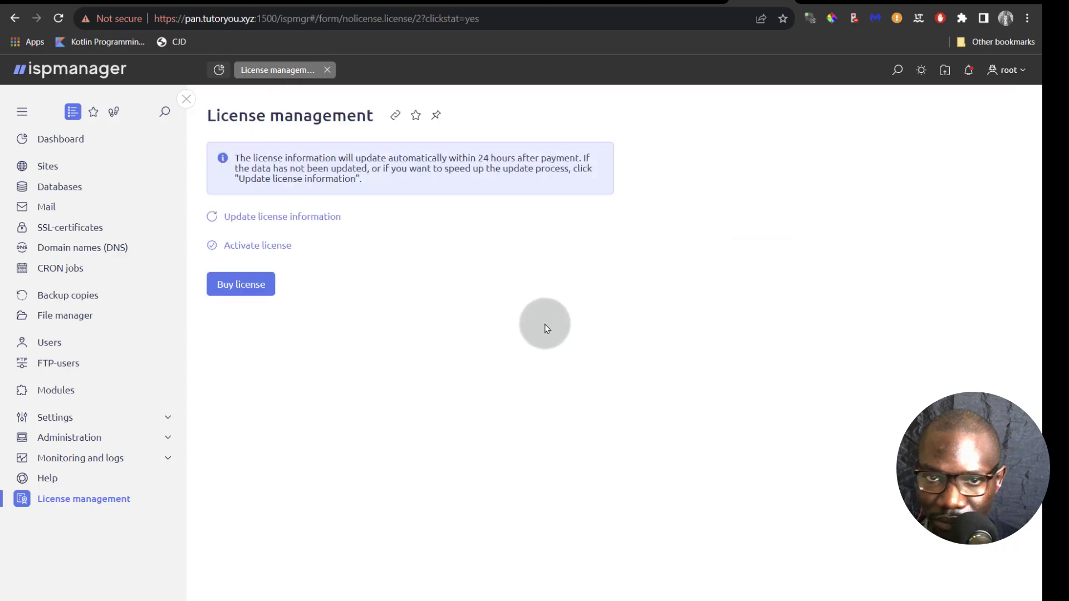
{"action": "left_click", "coordinate": [58, 18]}
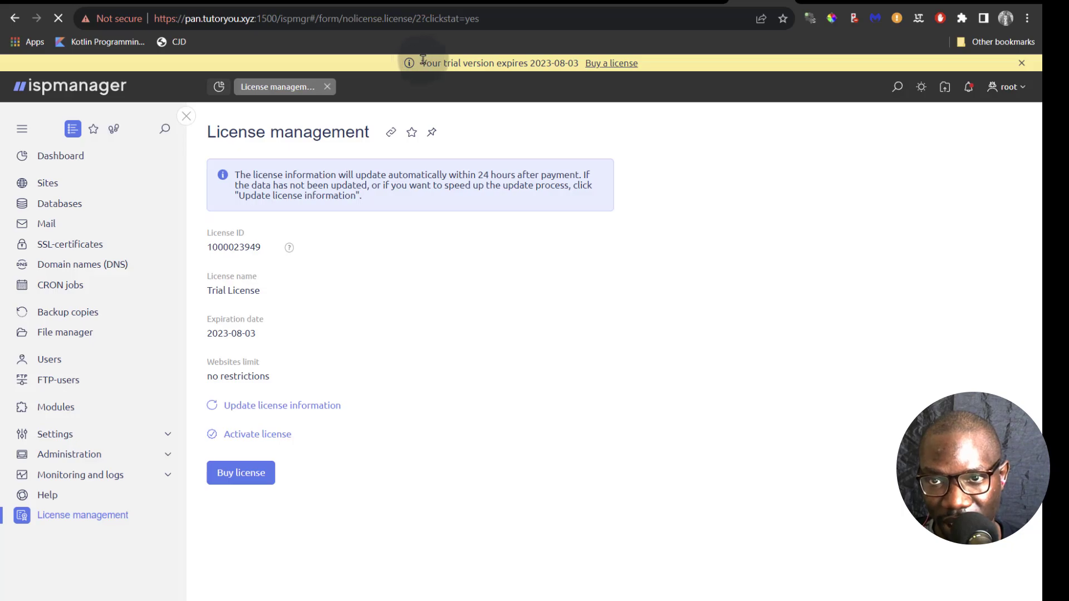
{"action": "left_click_drag", "start_coordinate": [423, 60], "coordinate": [519, 56]}
{"action": "left_click", "coordinate": [629, 129]}
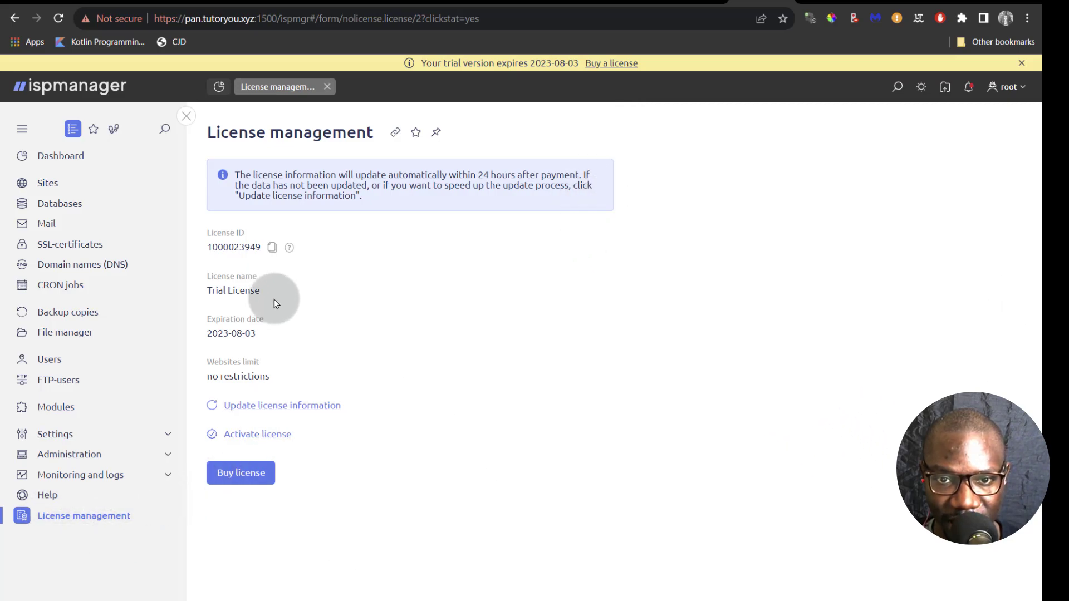
- Back in the client area, browse the orderable license plans, then return to the single-license list
{"action": "left_click", "coordinate": [268, 440]}
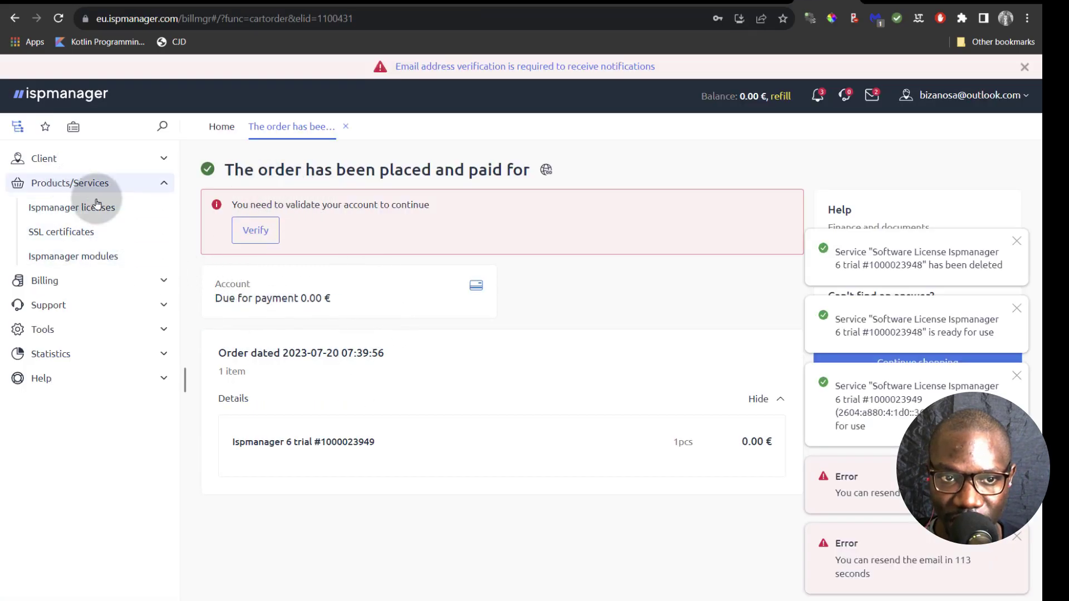
{"action": "left_click", "coordinate": [69, 206]}
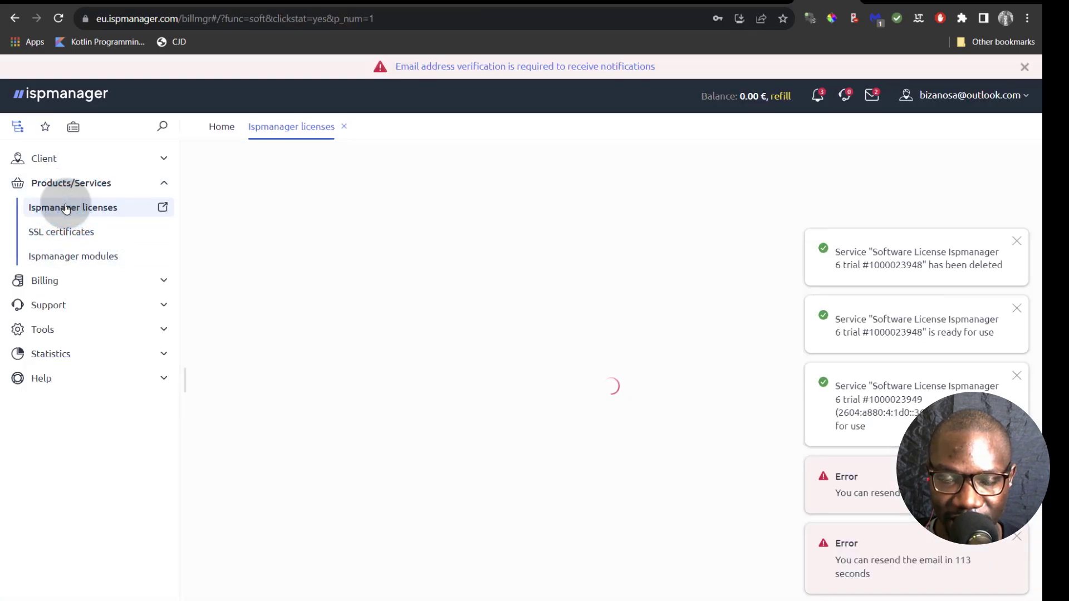
{"action": "left_click", "coordinate": [218, 199]}
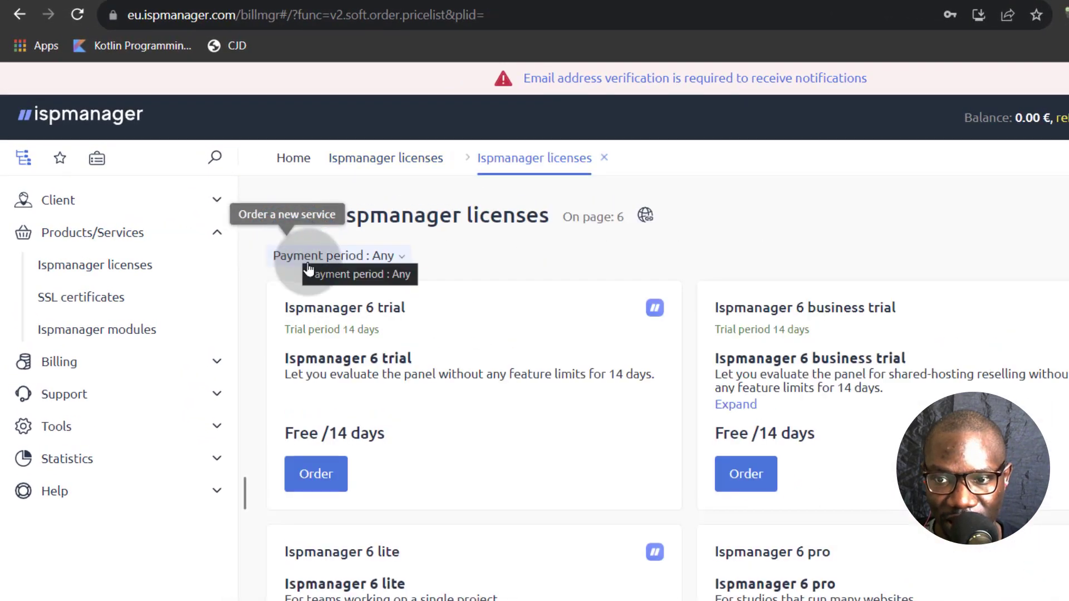
{"action": "scroll", "coordinate": [735, 345], "scroll_direction": "down", "scroll_amount": 3}
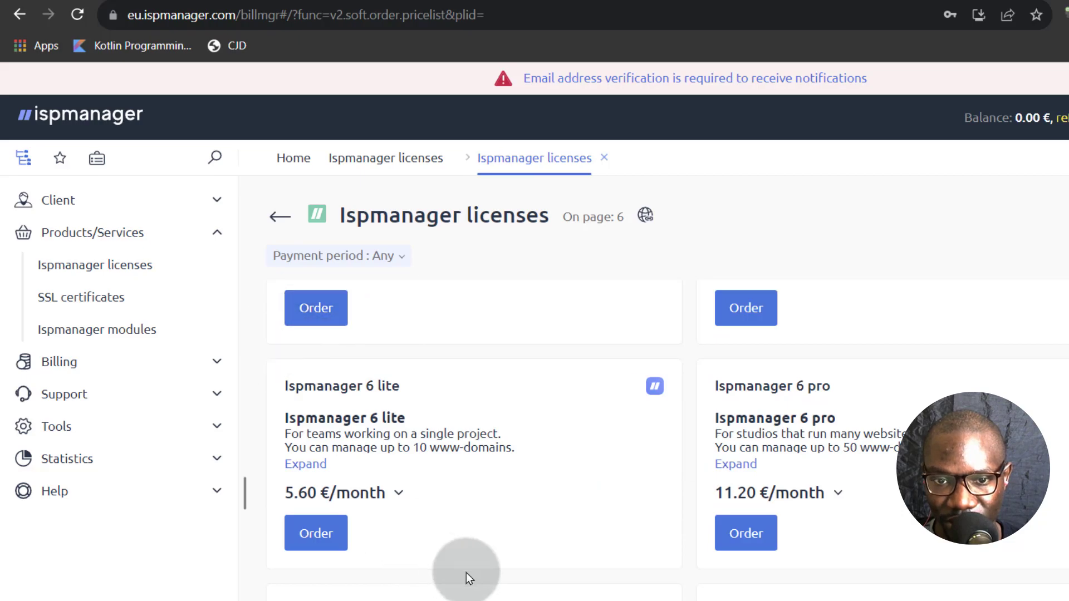
{"action": "scroll", "coordinate": [479, 577], "scroll_direction": "up", "scroll_amount": 3}
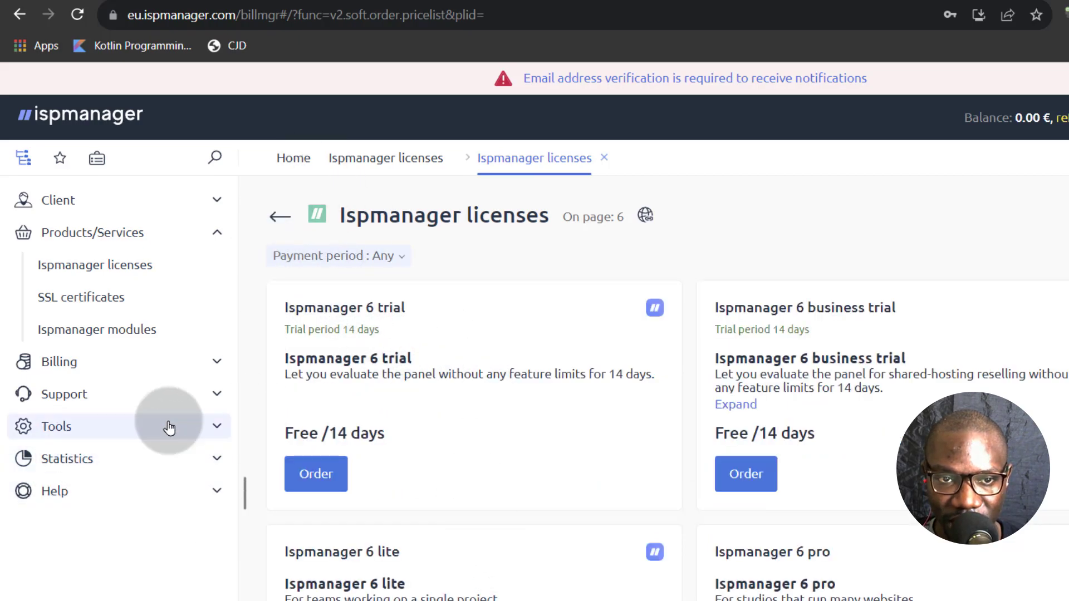
{"action": "left_click", "coordinate": [123, 265]}
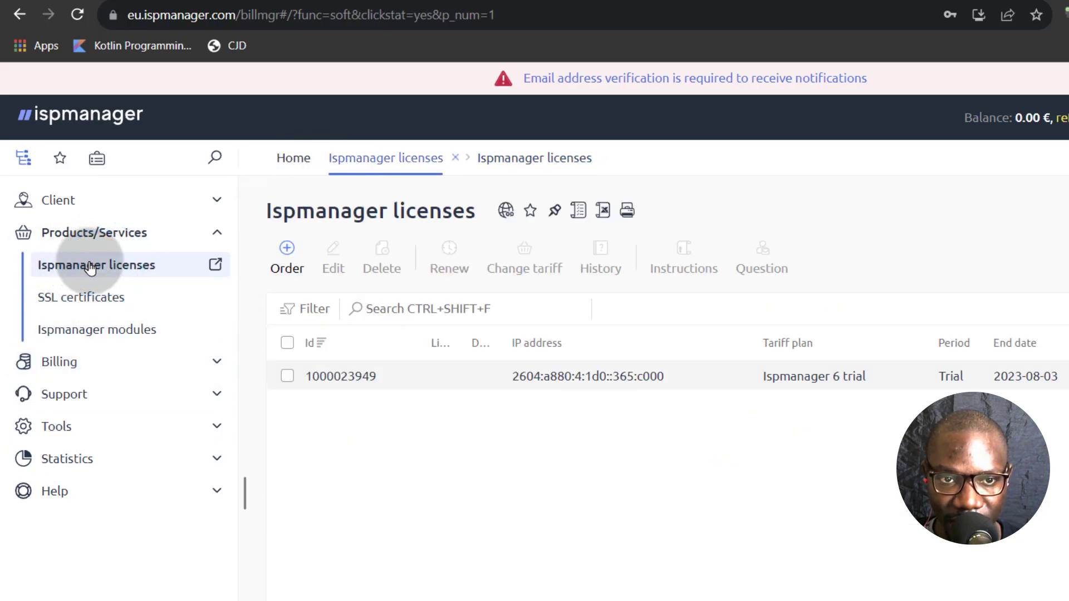
{"action": "left_click", "coordinate": [327, 376]}
{"action": "left_click", "coordinate": [331, 259]}
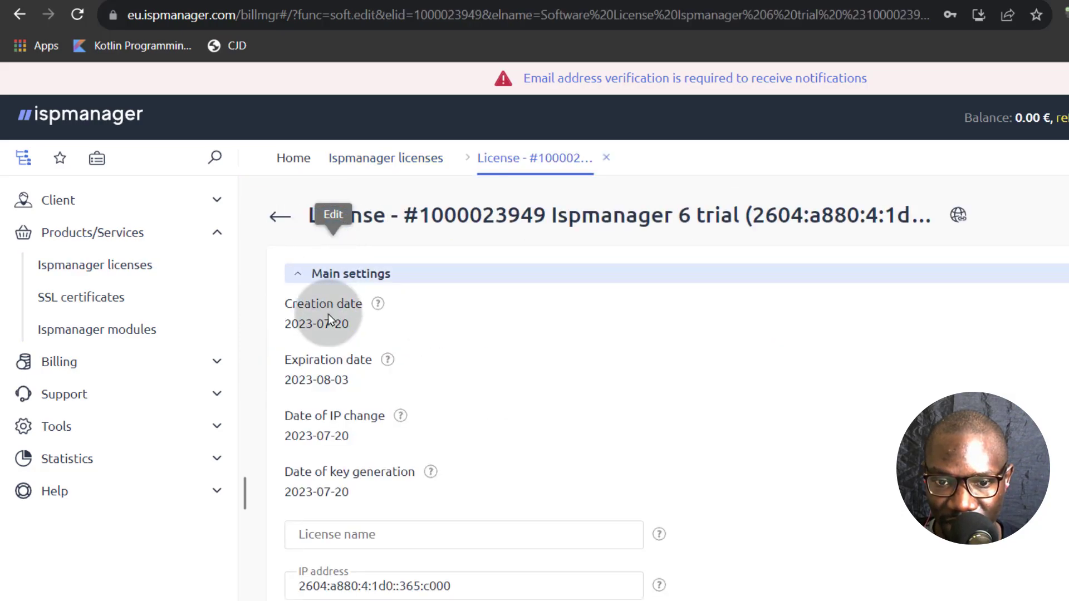
{"action": "triple_click", "coordinate": [398, 594]}
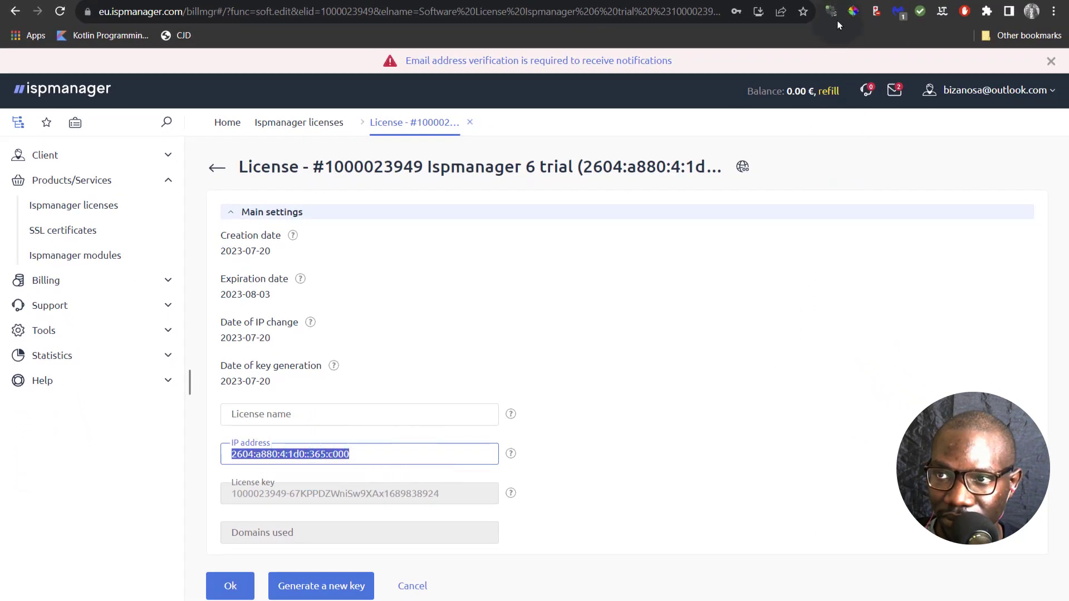
{"action": "mouse_move", "coordinate": [784, 4]}
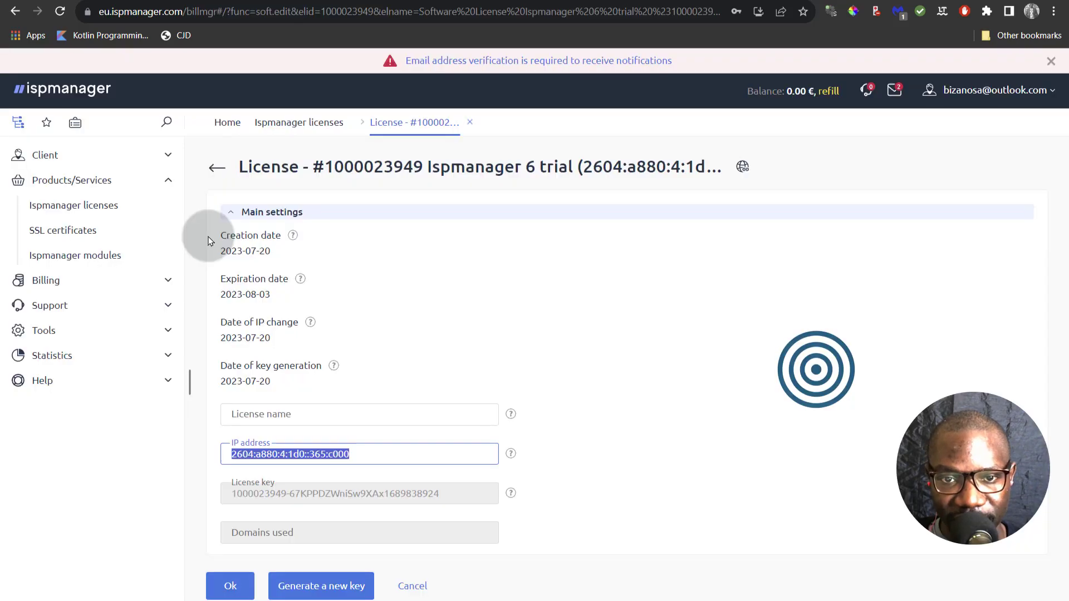
{"action": "left_click", "coordinate": [62, 207]}
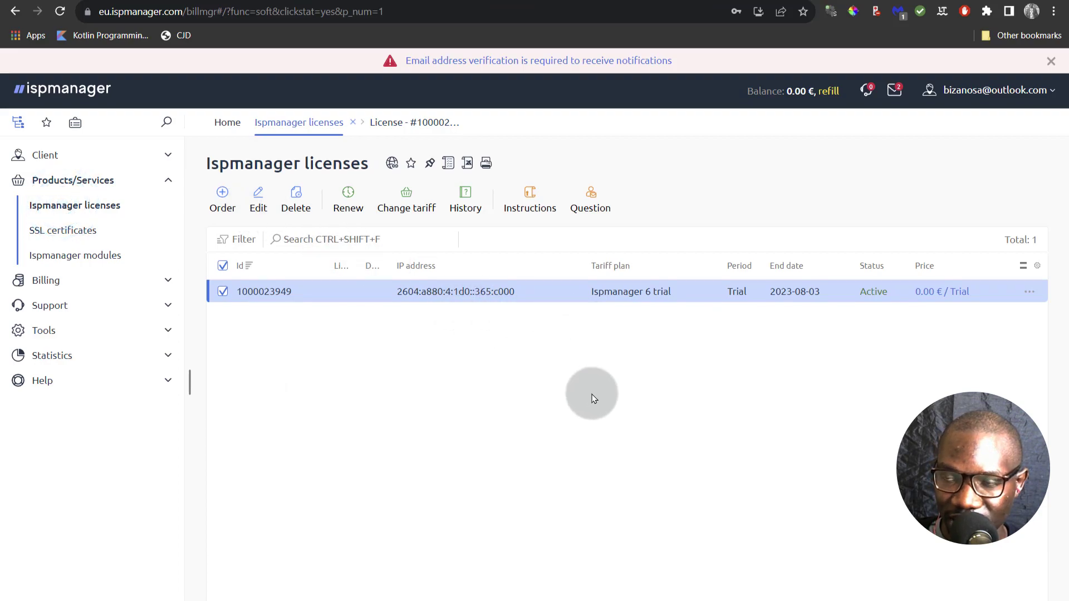